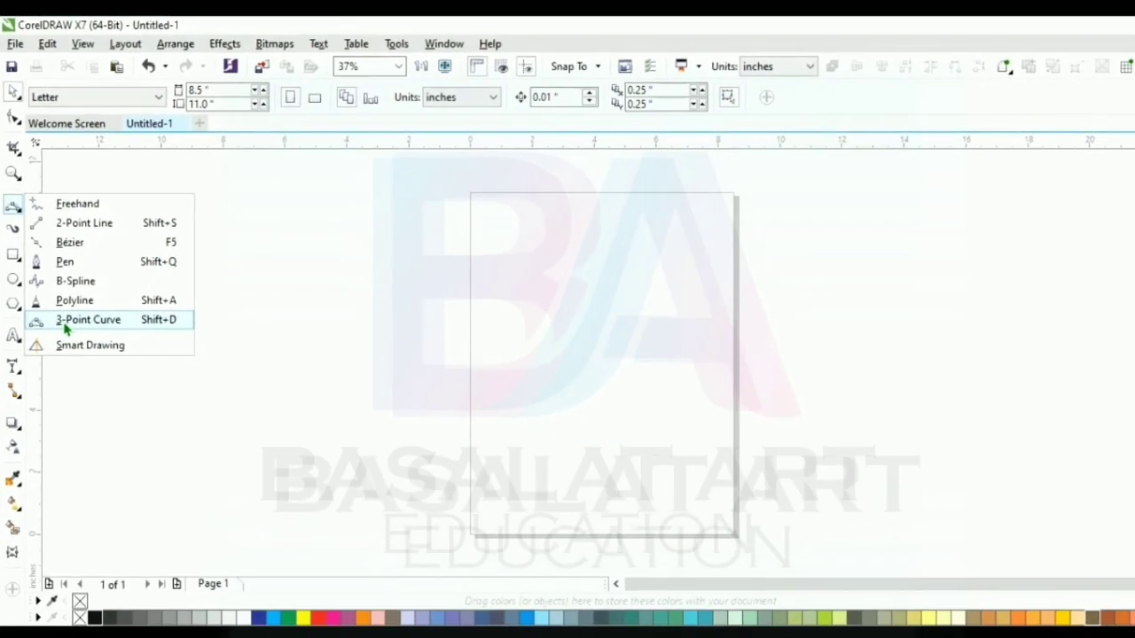
Draw an open semicircular arch about 5.06 in wide and 2.36 in high on the page with the 3-Point Curve tool
{"action": "left_click", "coordinate": [83, 317]}
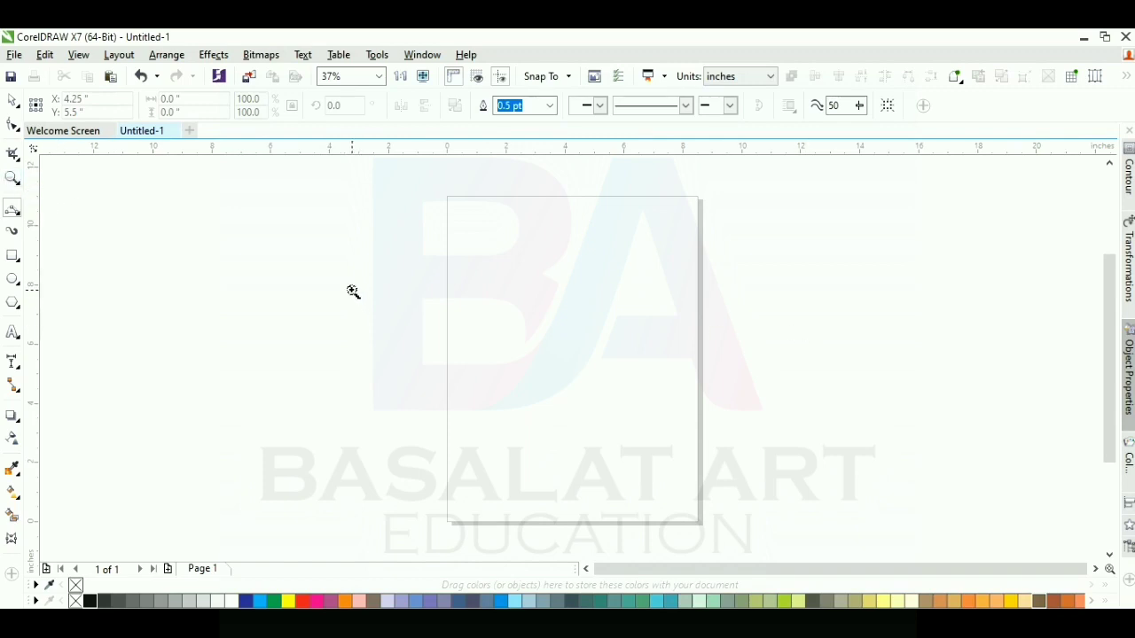
{"action": "left_click_drag", "start_coordinate": [493, 282], "coordinate": [636, 385]}
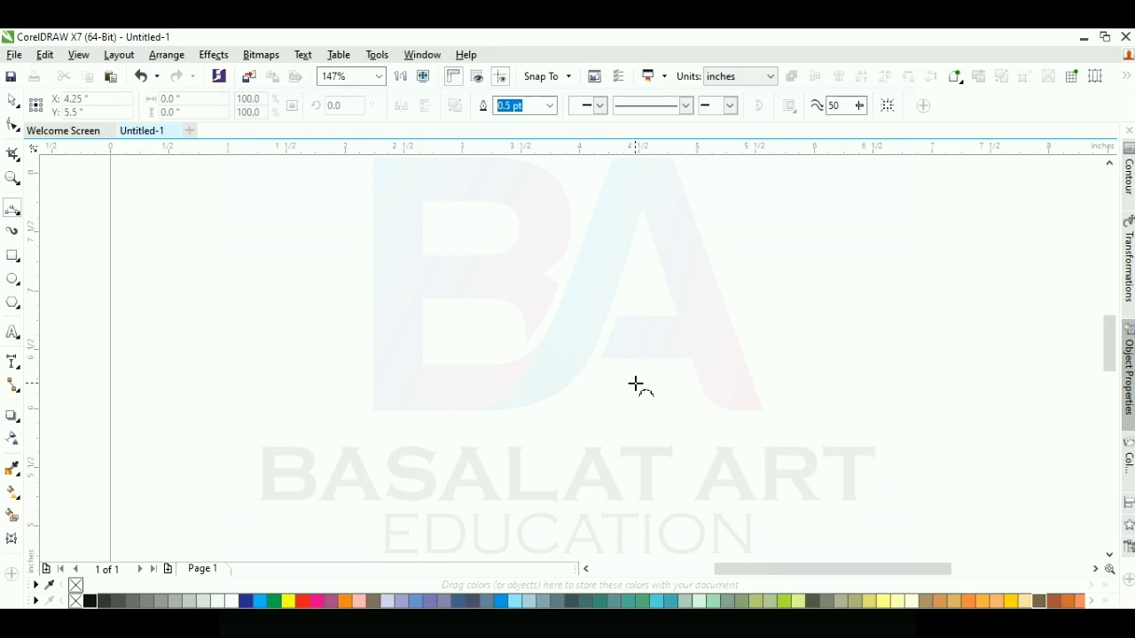
{"action": "left_click_drag", "start_coordinate": [484, 400], "coordinate": [342, 360]}
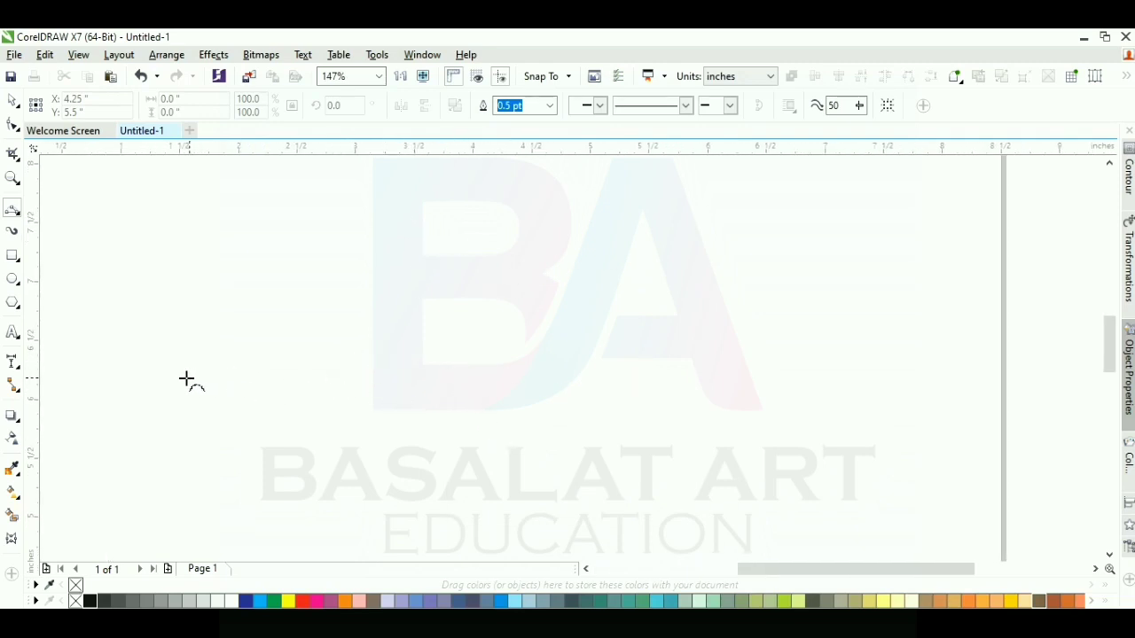
{"action": "mouse_move", "coordinate": [165, 386]}
{"action": "left_mouse_down"}
{"action": "mouse_move", "coordinate": [265, 401]}
{"action": "mouse_move", "coordinate": [562, 392]}
{"action": "left_mouse_up"}
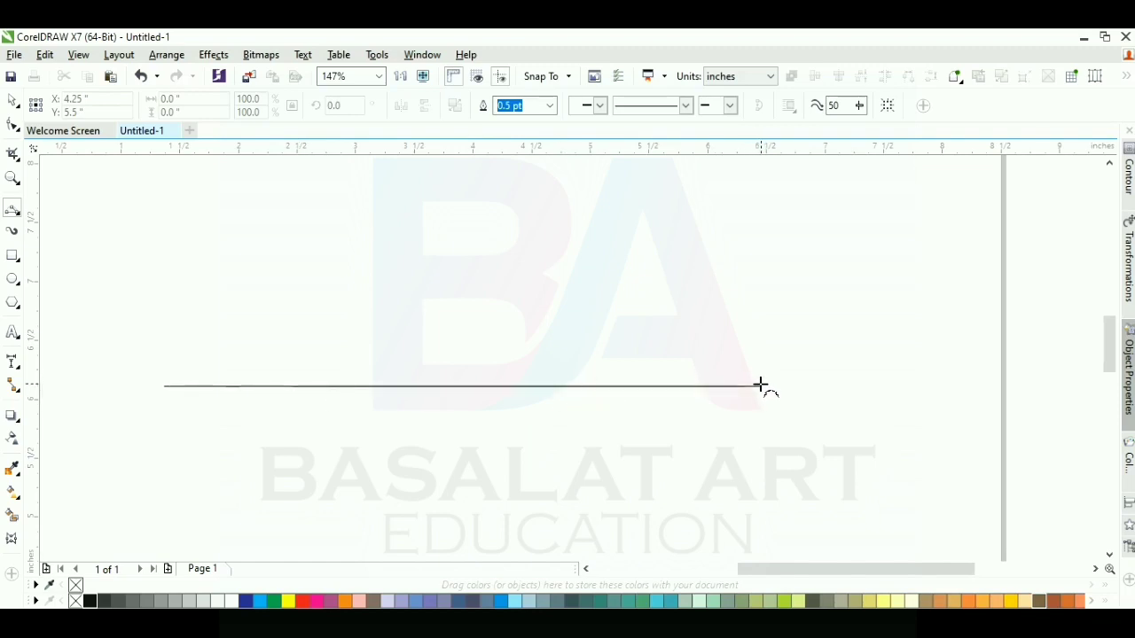
{"action": "left_click_drag", "start_coordinate": [761, 384], "coordinate": [759, 386]}
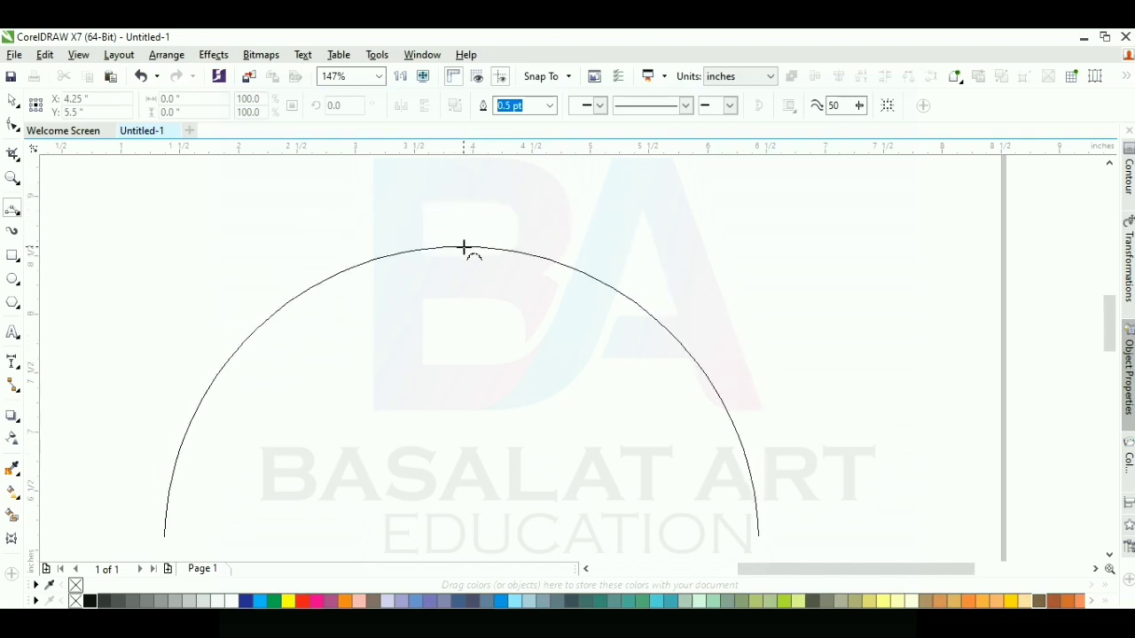
{"action": "left_click", "coordinate": [465, 252]}
Add a smaller 3-point arc inside the arch, starting at its left end node and ending short of its right end on the same baseline
{"action": "left_click_drag", "start_coordinate": [467, 360], "coordinate": [460, 307]}
{"action": "left_click_drag", "start_coordinate": [160, 483], "coordinate": [674, 512]}
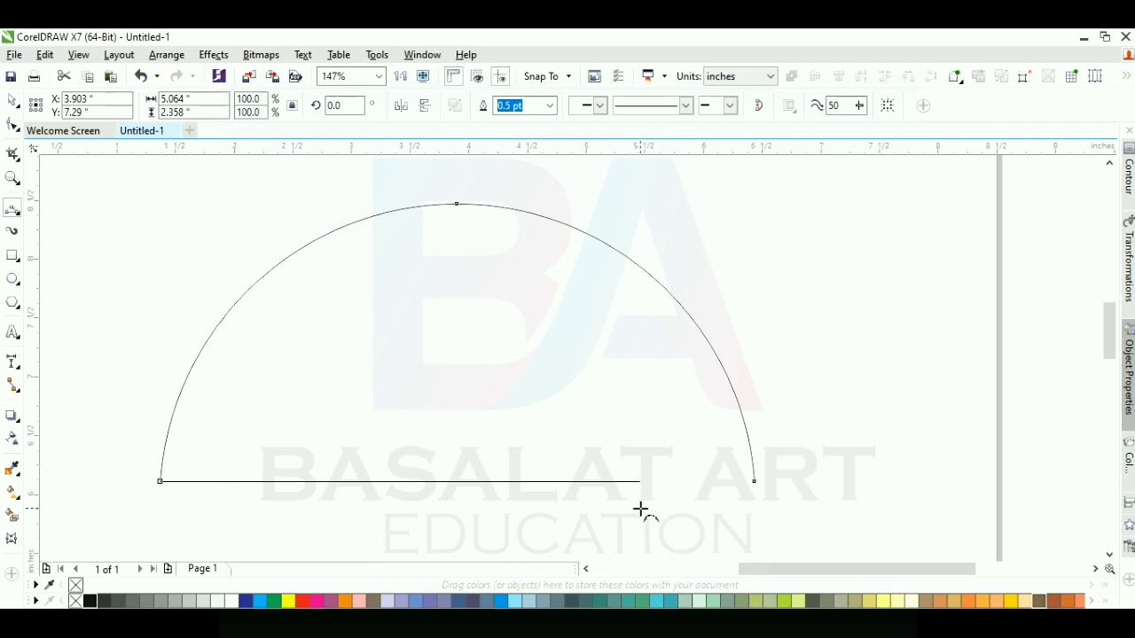
{"action": "left_click_drag", "start_coordinate": [641, 508], "coordinate": [642, 509]}
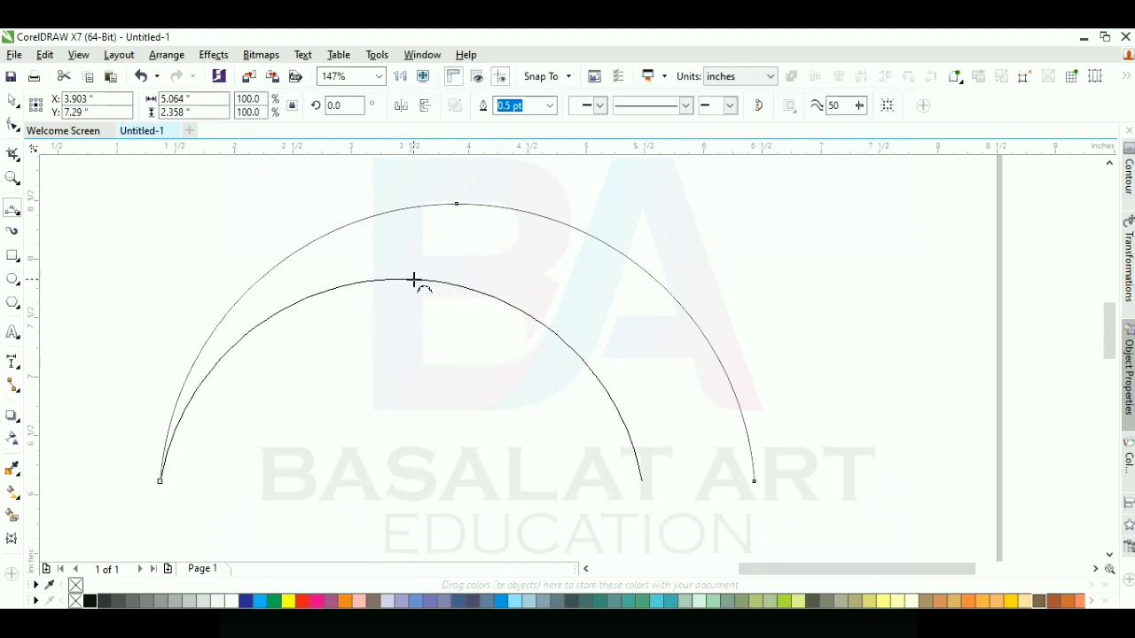
{"action": "left_click", "coordinate": [414, 281]}
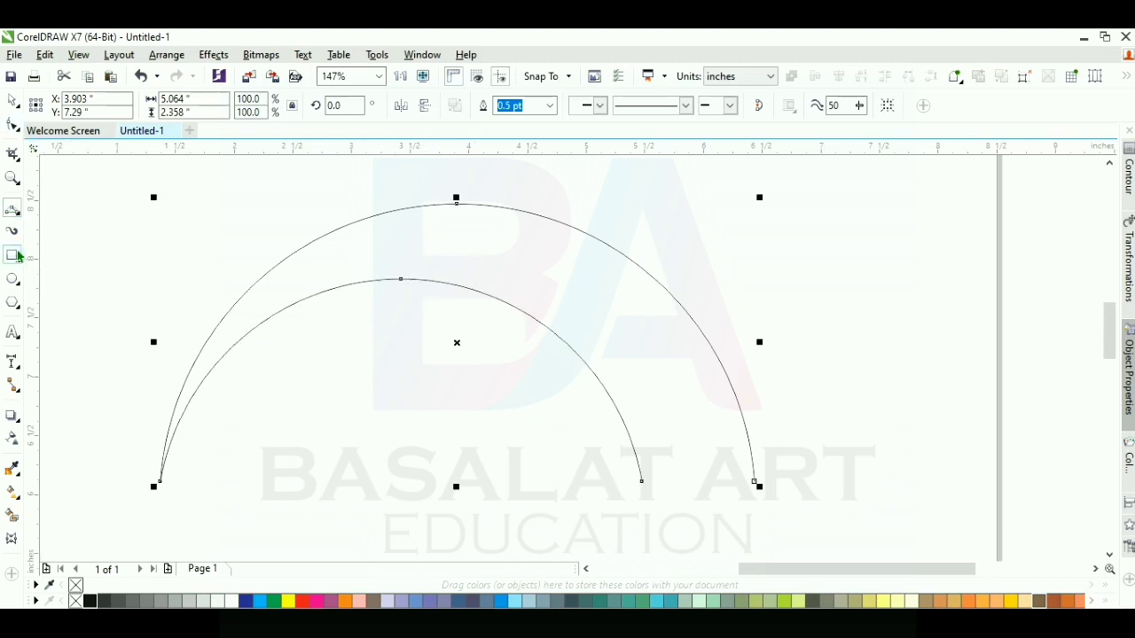
Close the crescent by joining the right end nodes of both arcs with a straight line
{"action": "left_click", "coordinate": [11, 129]}
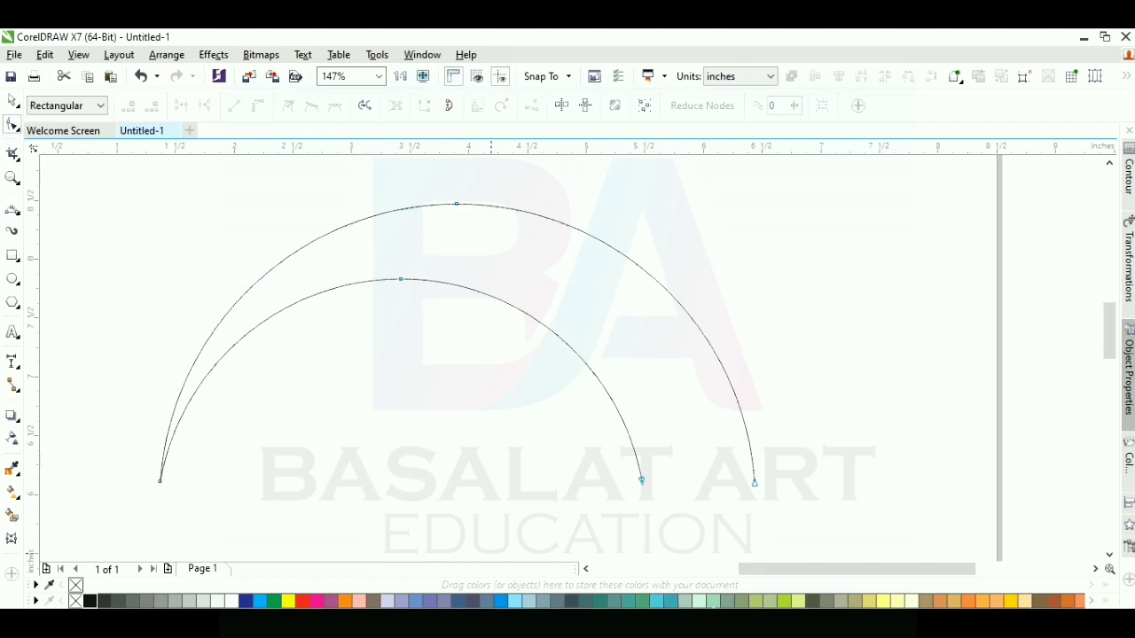
{"action": "left_click_drag", "start_coordinate": [594, 452], "coordinate": [806, 536]}
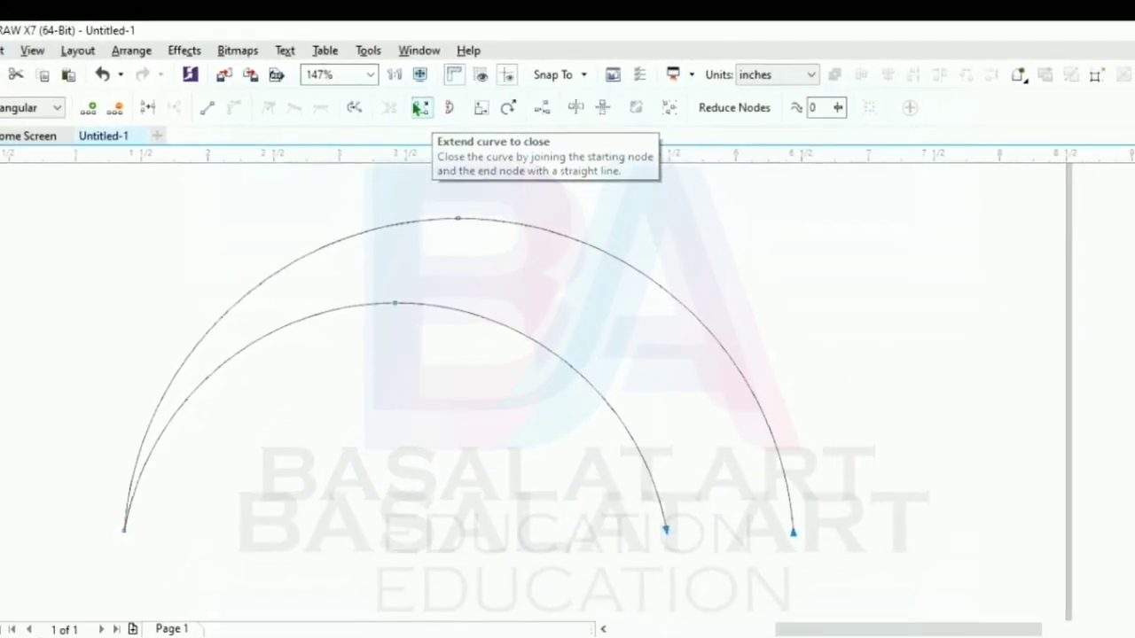
{"action": "left_click", "coordinate": [423, 105]}
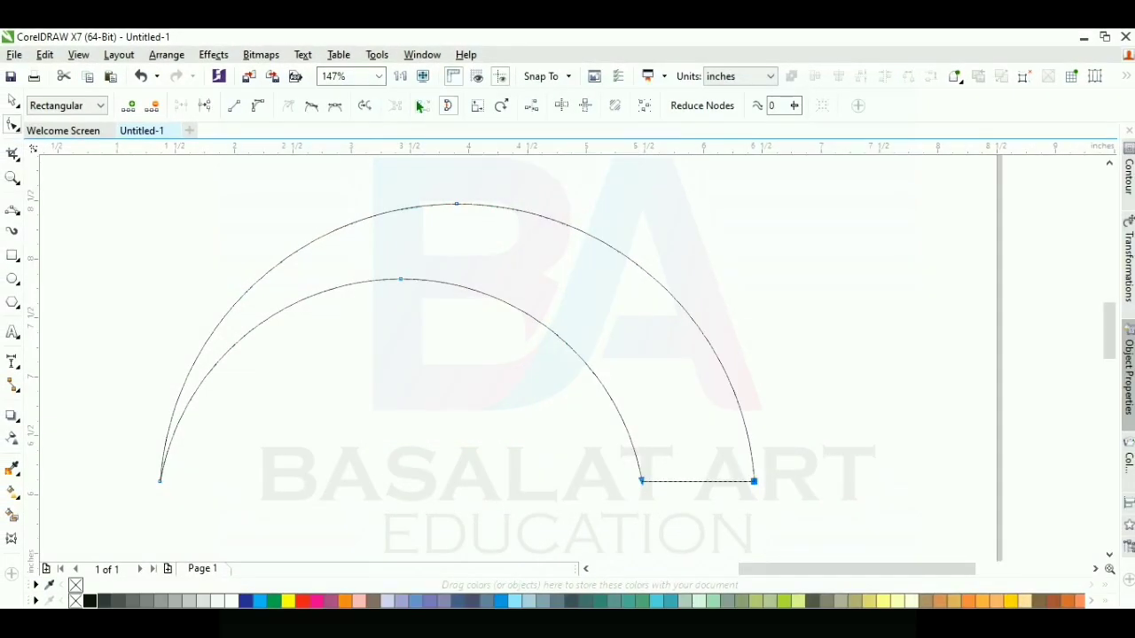
Draw a 3-point arc about 4.58 in wide and 2.03 in high through the crescent's middle, from its left tip to the base line's midpoint
{"action": "left_click", "coordinate": [11, 213]}
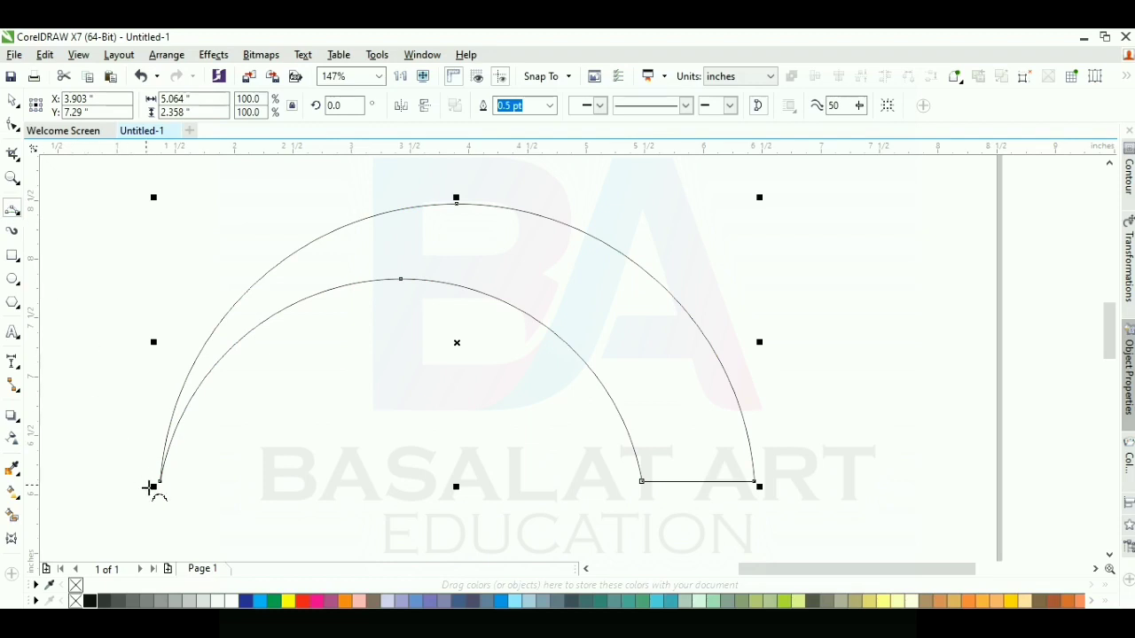
{"action": "left_click_drag", "start_coordinate": [160, 482], "coordinate": [700, 481]}
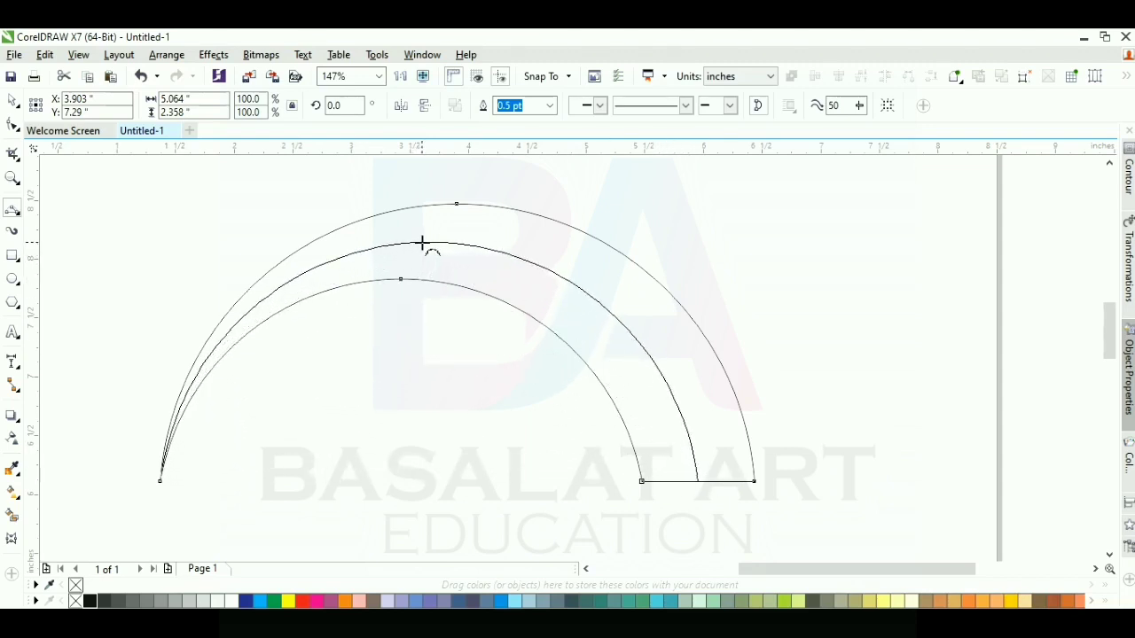
{"action": "left_click", "coordinate": [423, 242]}
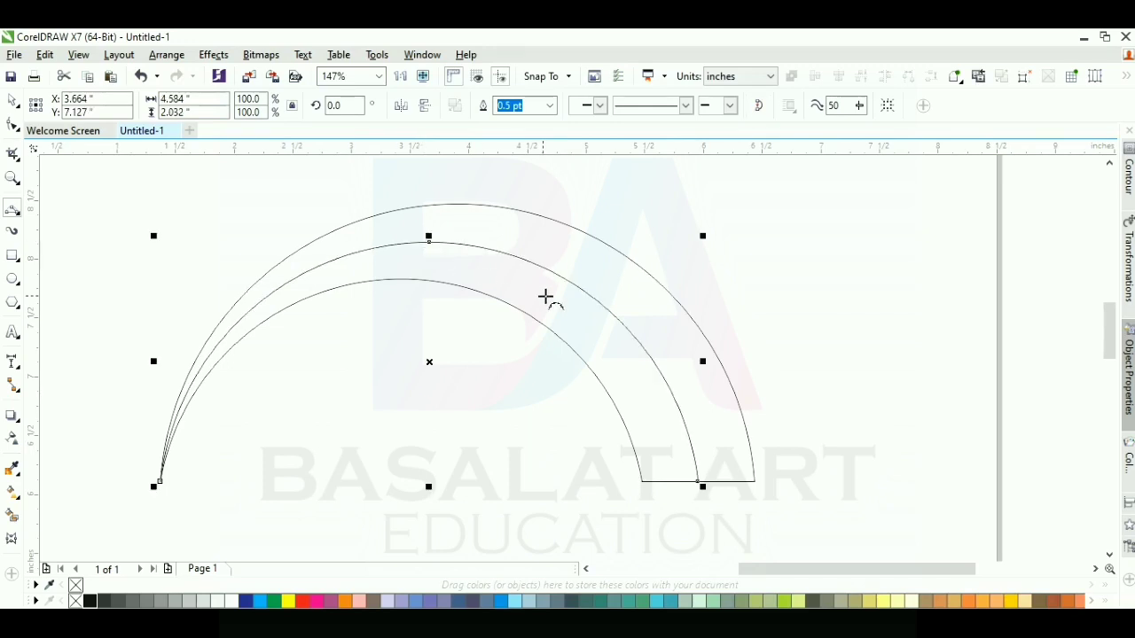
{"action": "key", "text": "space"}
{"action": "left_click", "coordinate": [486, 358]}
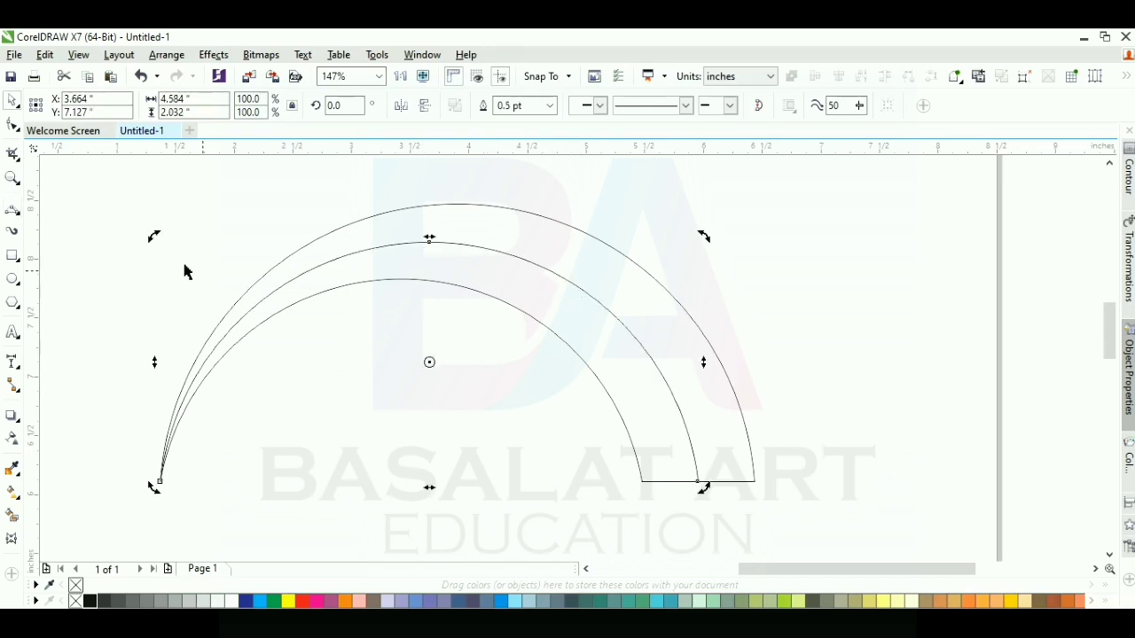
{"action": "left_click", "coordinate": [128, 208]}
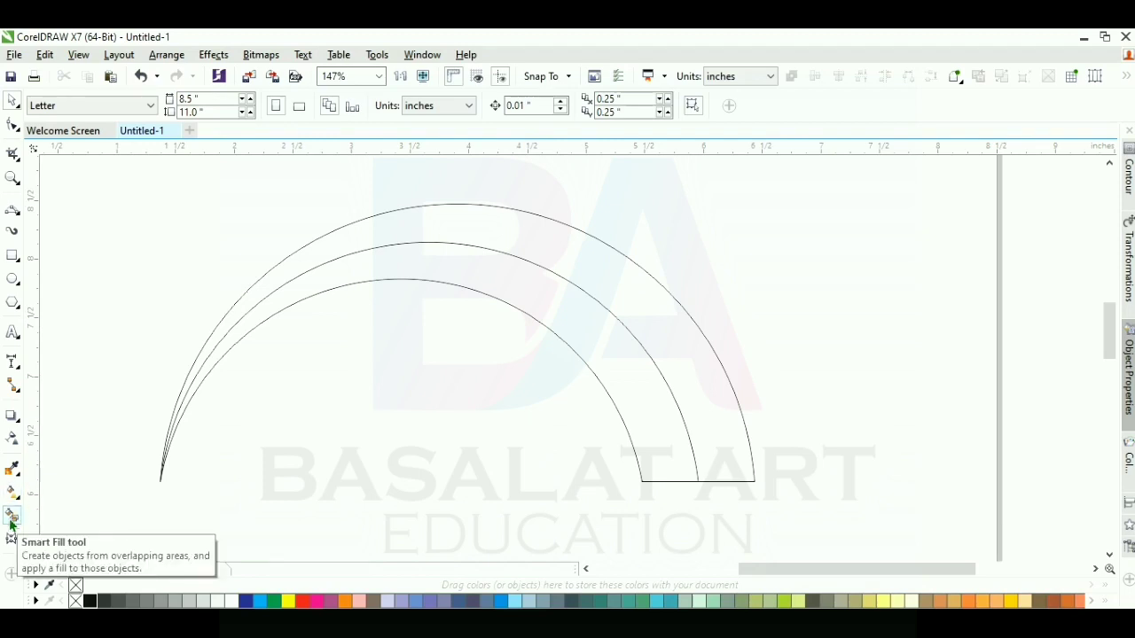
Close the middle arc into a shape with the Polyline tool, running from its left end below the arches up to its right end
{"action": "left_click", "coordinate": [552, 275]}
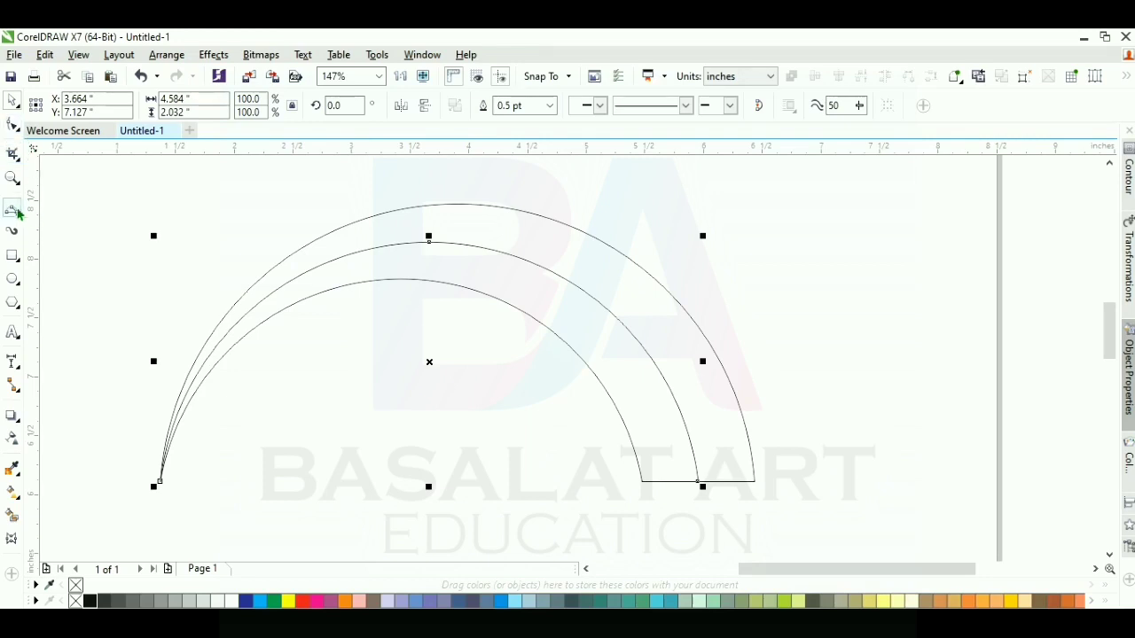
{"action": "left_click", "coordinate": [17, 214]}
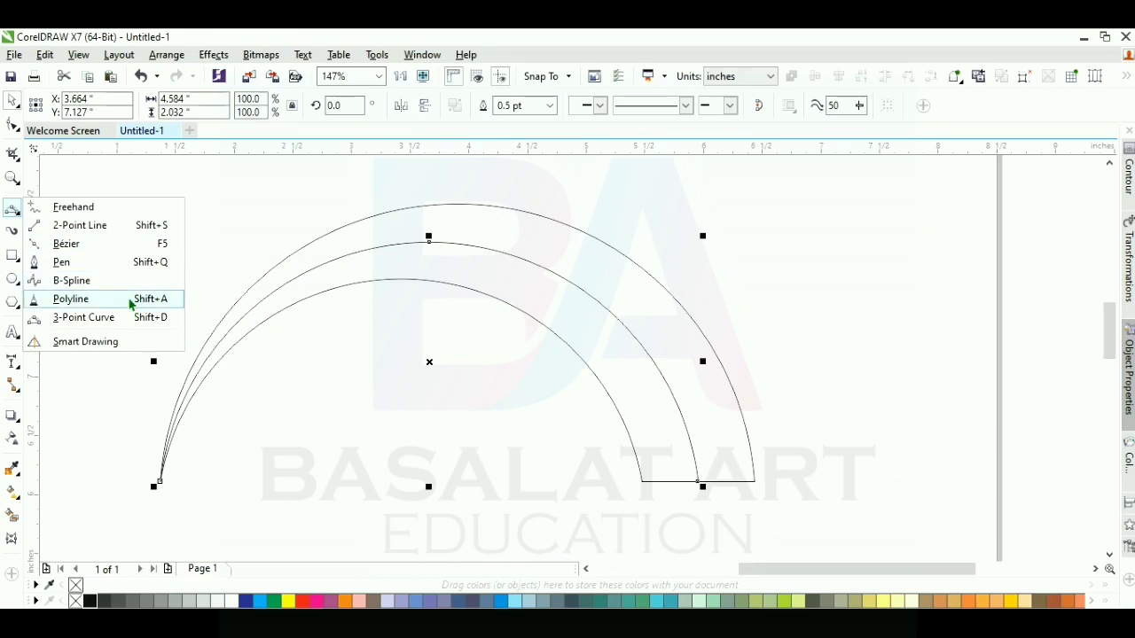
{"action": "left_click", "coordinate": [67, 306]}
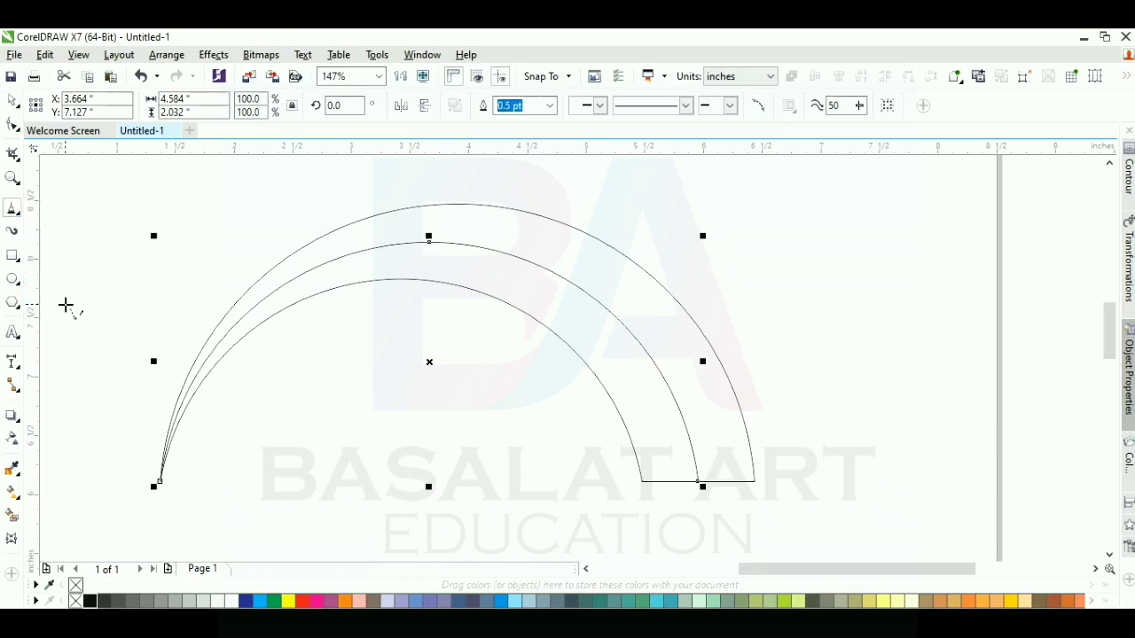
{"action": "left_click", "coordinate": [160, 481]}
{"action": "left_click", "coordinate": [194, 514]}
{"action": "left_click", "coordinate": [697, 533]}
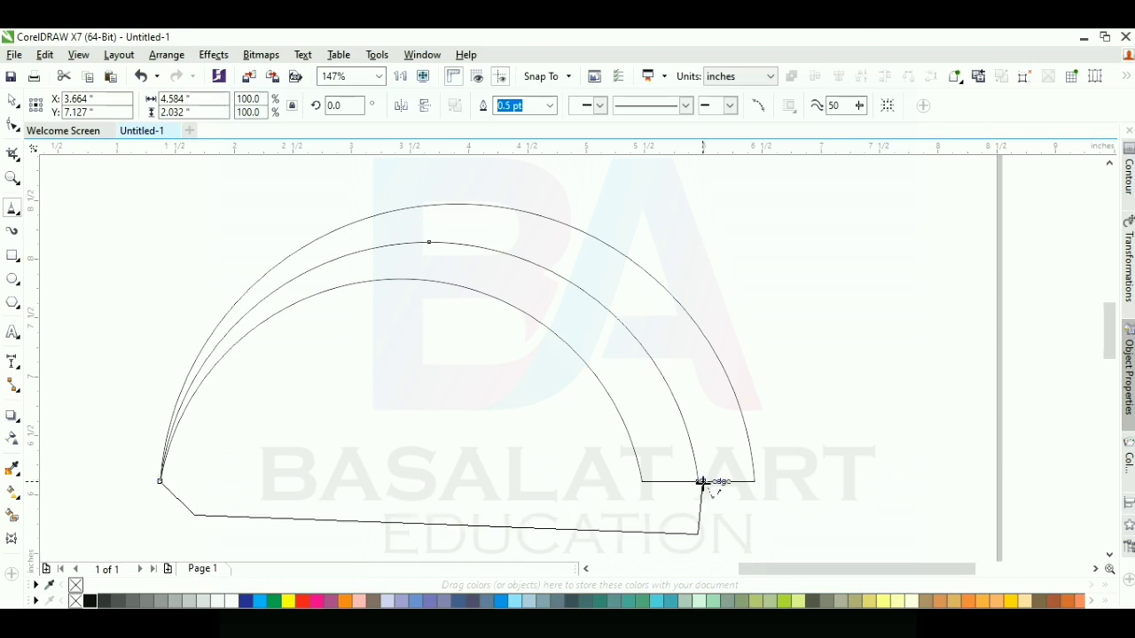
{"action": "left_click", "coordinate": [698, 481]}
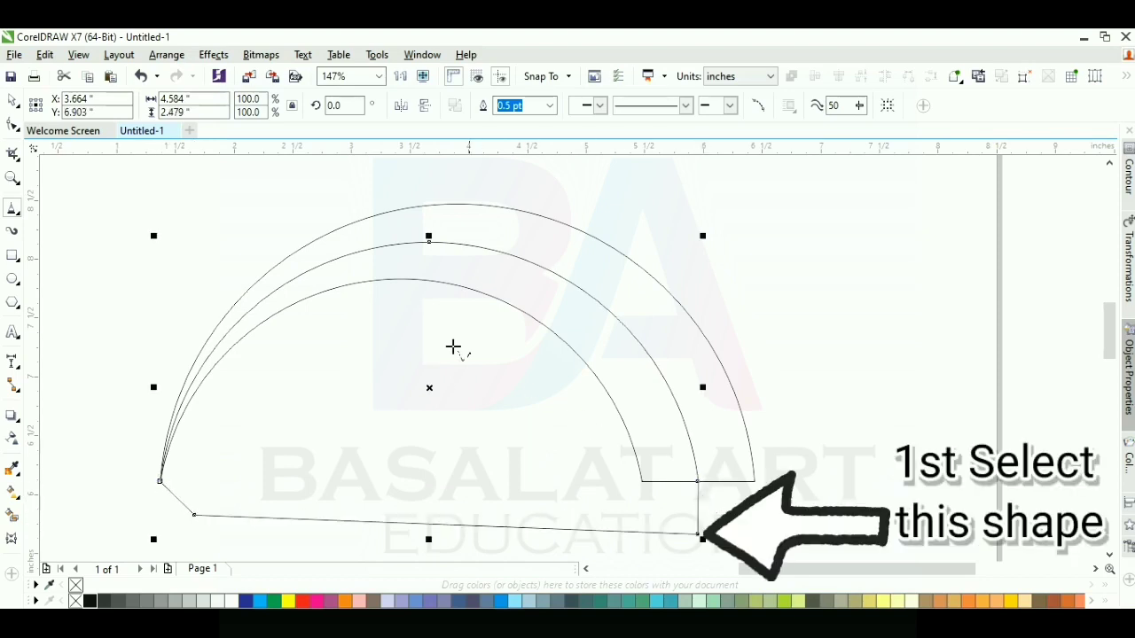
Intersect the closed middle-arc shape with the crescent to create the inner band
{"action": "left_click", "coordinate": [13, 103]}
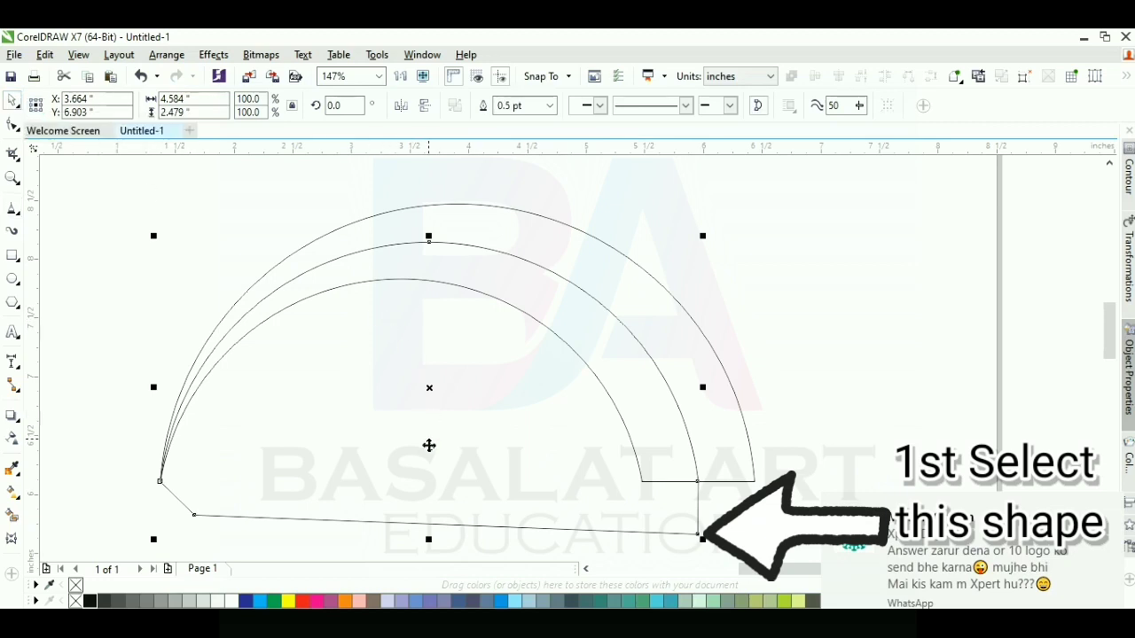
{"action": "left_click", "coordinate": [466, 211], "text": "shift"}
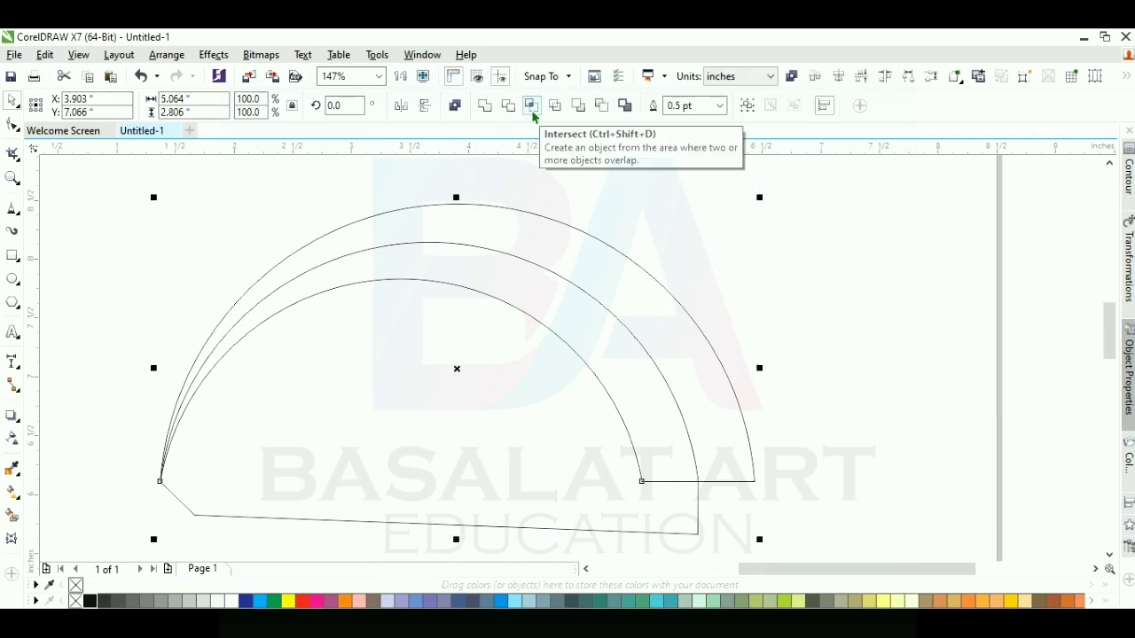
{"action": "left_click", "coordinate": [532, 107]}
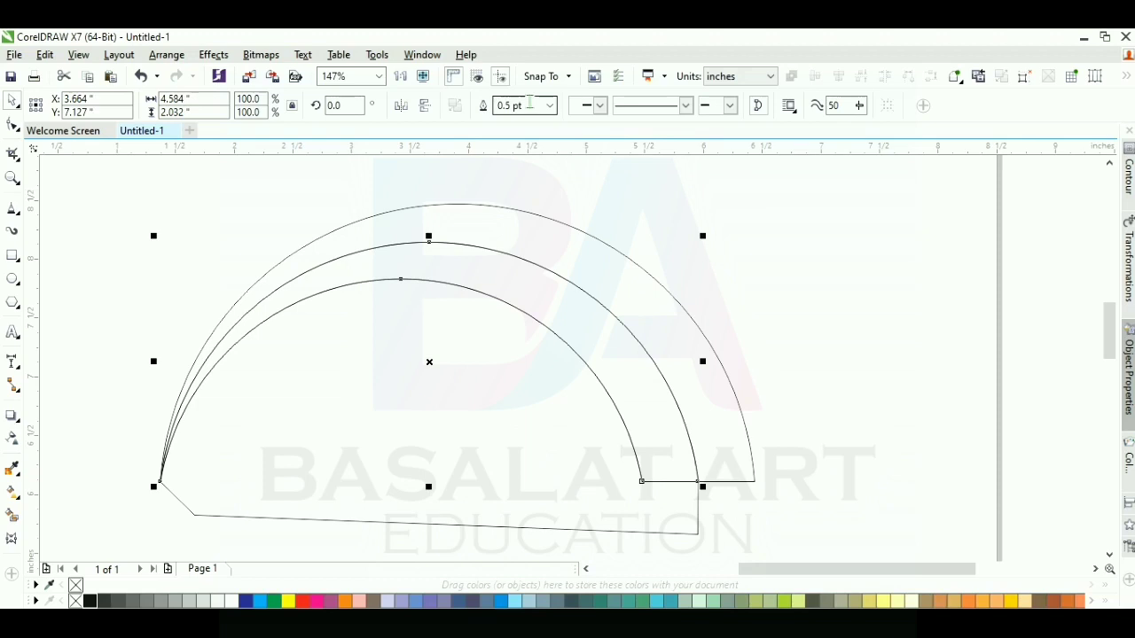
{"action": "left_click", "coordinate": [891, 347]}
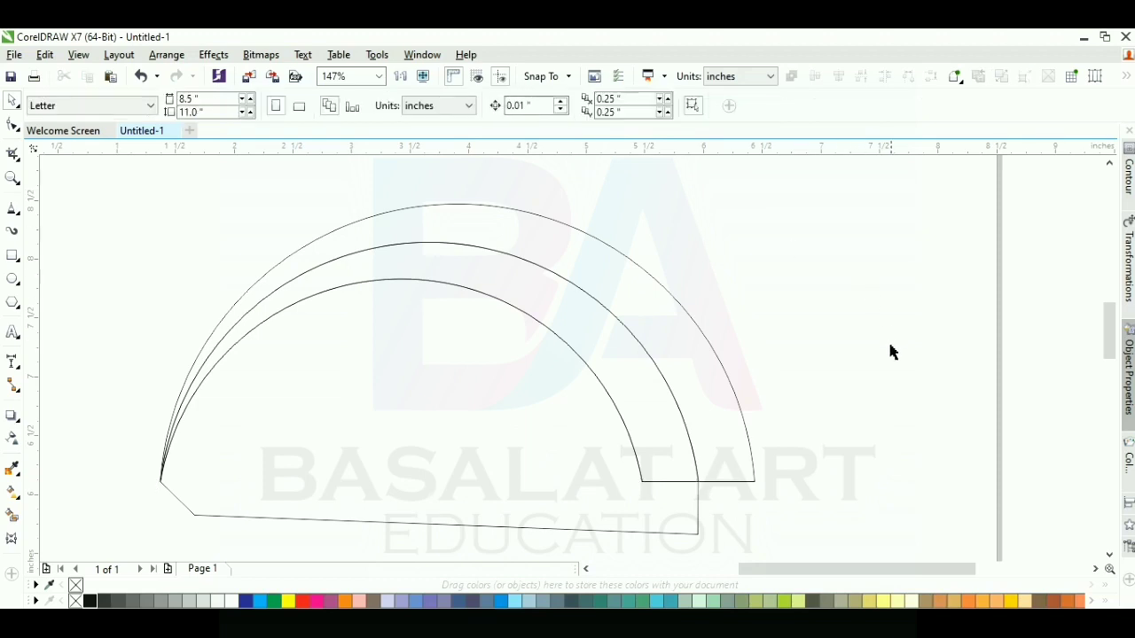
Move the closed middle-arc shape and the intersected inner band aside to check them, undoing each move
{"action": "left_click", "coordinate": [683, 535]}
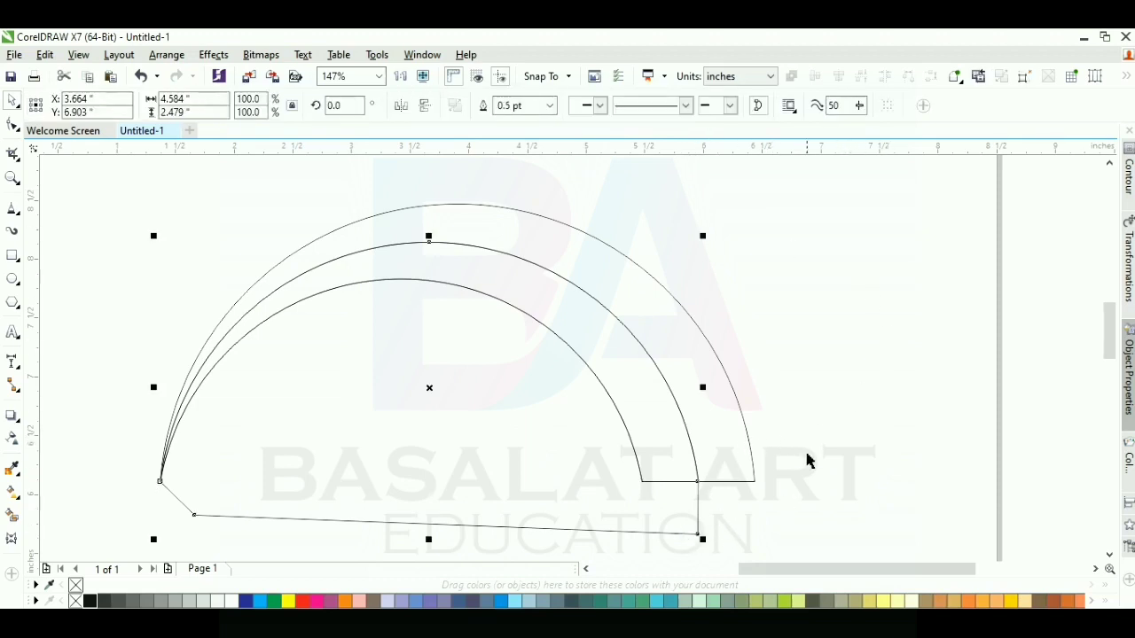
{"action": "left_click", "coordinate": [858, 354]}
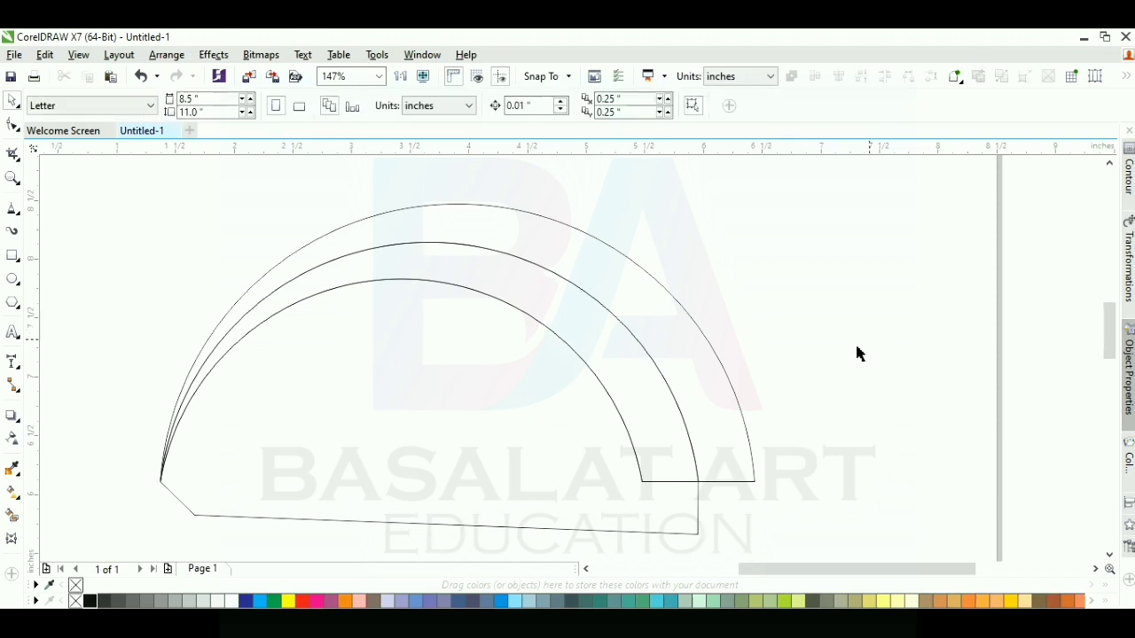
{"action": "left_click", "coordinate": [600, 329]}
{"action": "left_click_drag", "start_coordinate": [600, 329], "coordinate": [403, 396]}
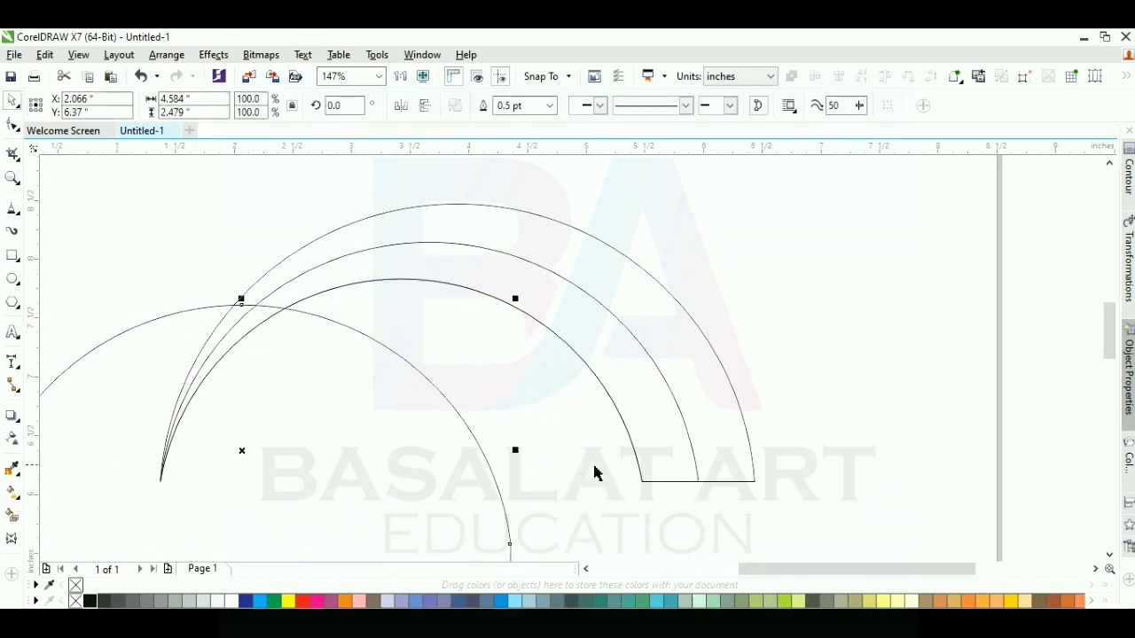
{"action": "key", "text": "ctrl+z"}
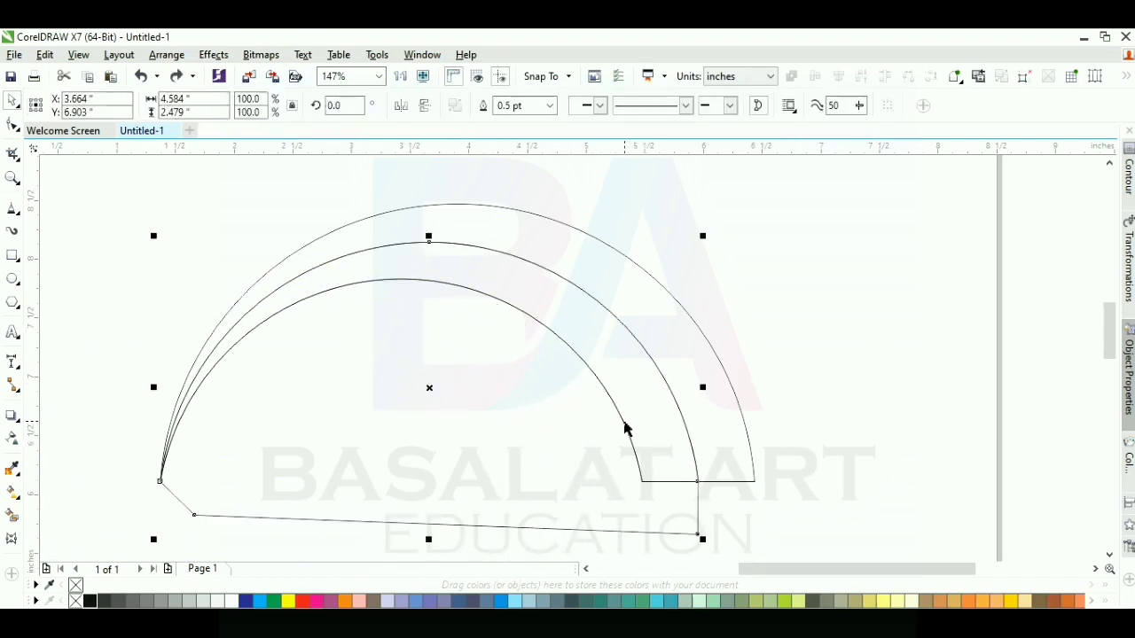
{"action": "left_click_drag", "start_coordinate": [626, 429], "coordinate": [374, 391]}
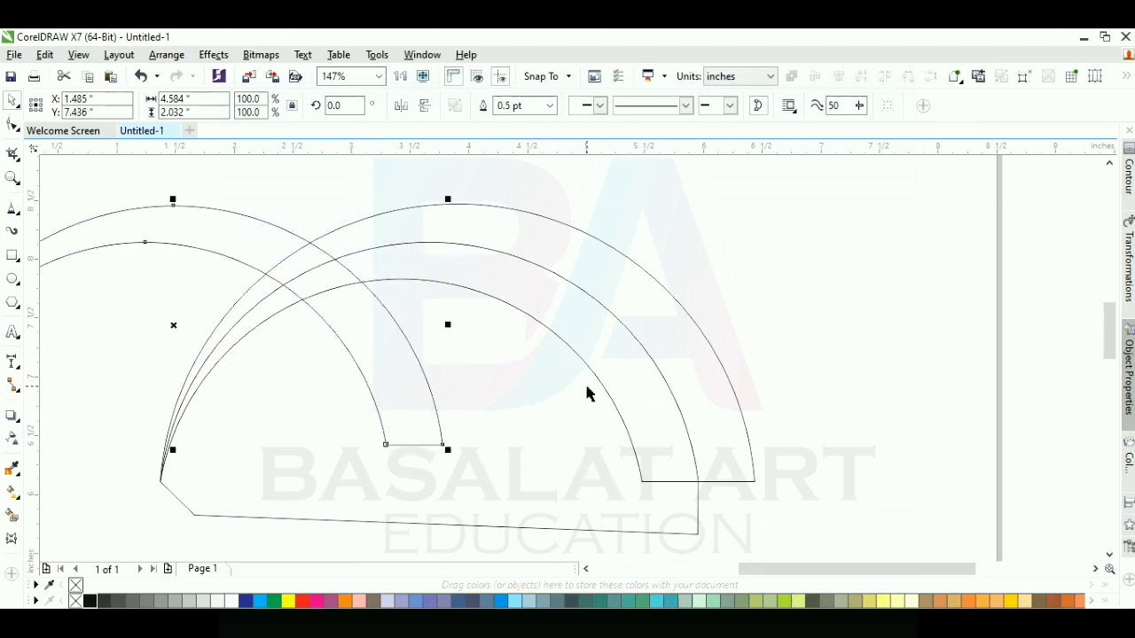
{"action": "key", "text": "ctrl+z"}
Trim the crescent with the closed middle-arc shape so that only the outer band is kept
{"action": "left_click", "coordinate": [691, 530], "text": "shift"}
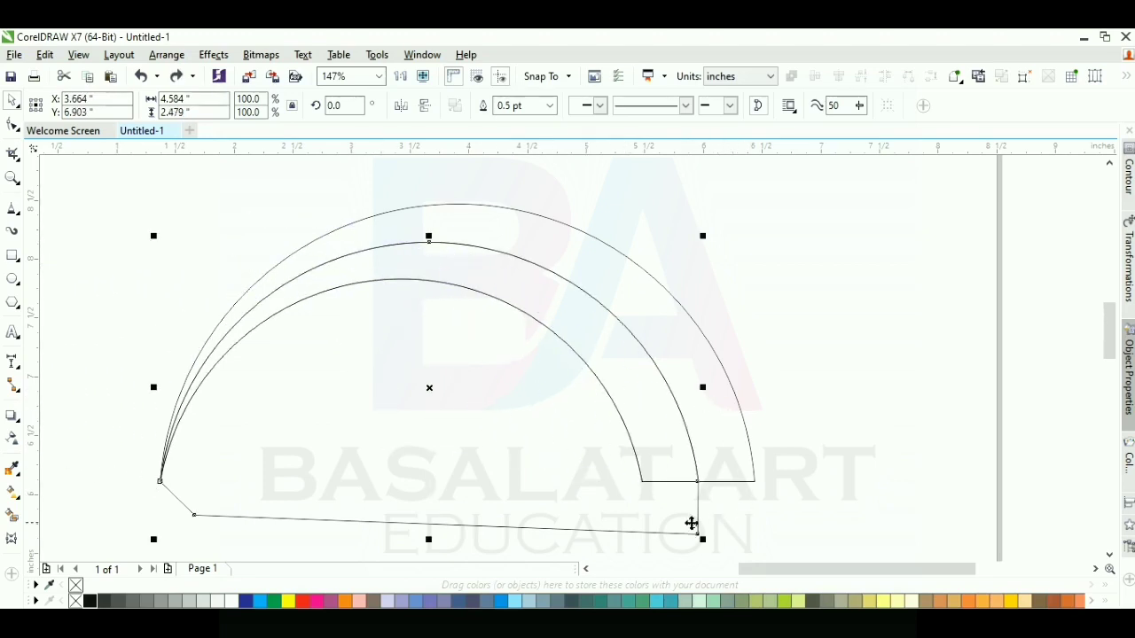
{"action": "left_click", "coordinate": [726, 449], "text": "shift"}
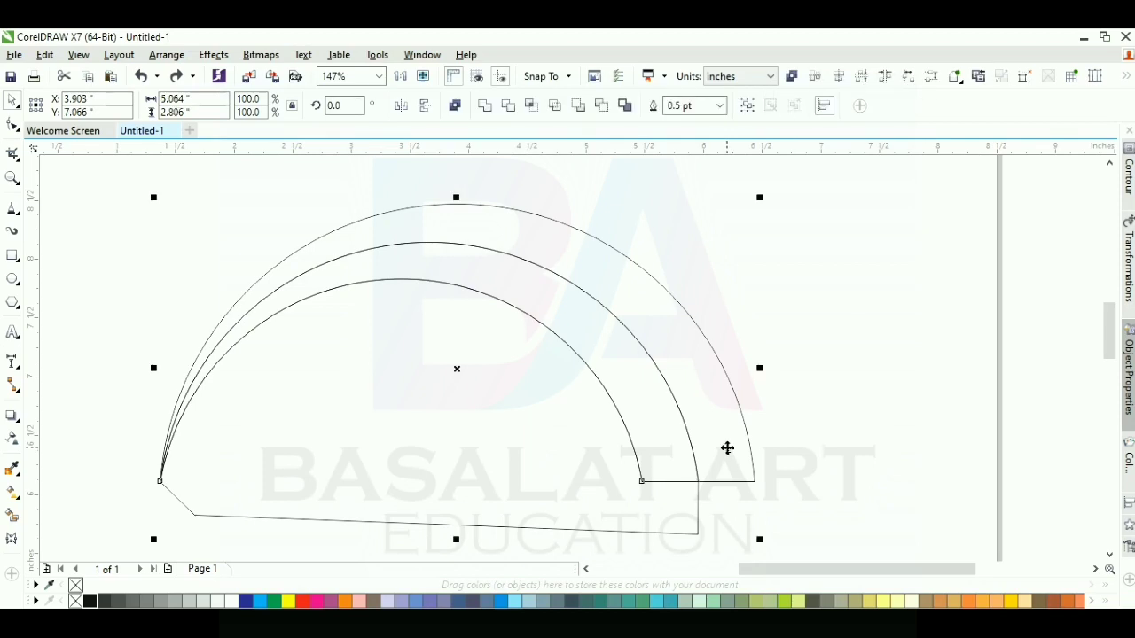
{"action": "left_click", "coordinate": [512, 109]}
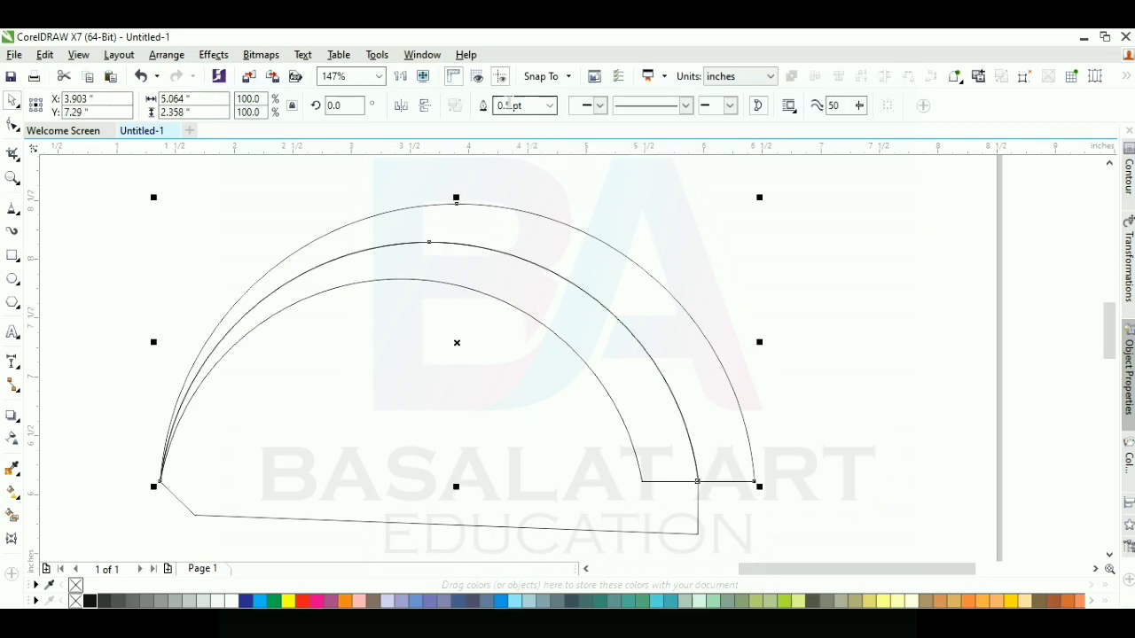
Delete the closed middle-arc shape used for cutting, leaving only the inner and outer bands
{"action": "left_click", "coordinate": [705, 505]}
{"action": "left_click", "coordinate": [680, 533]}
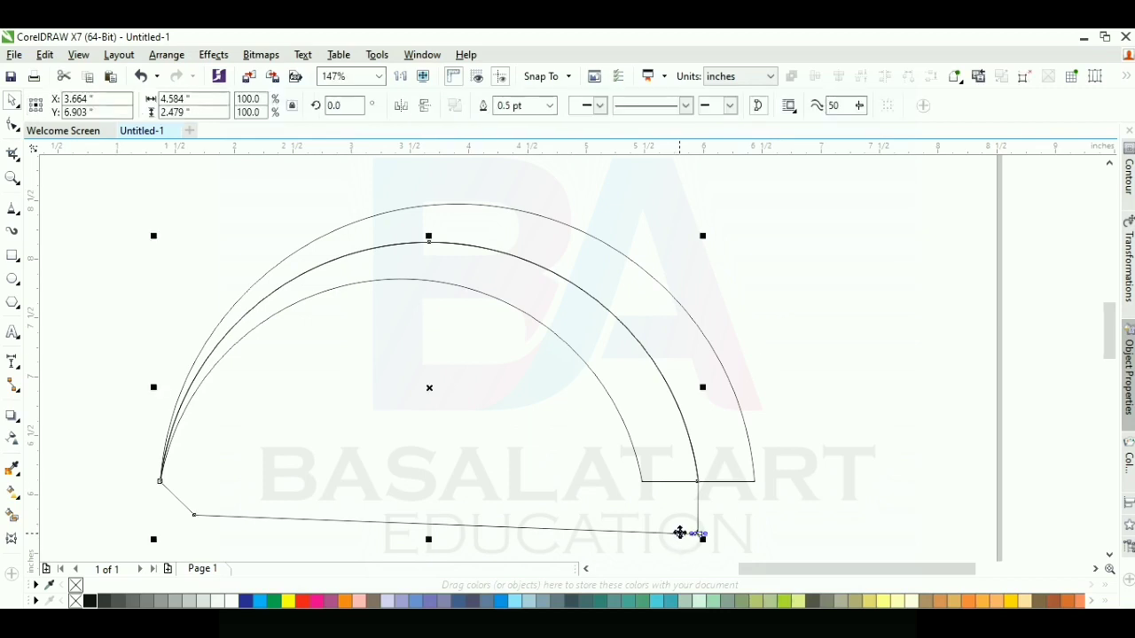
{"action": "left_click", "coordinate": [44, 55]}
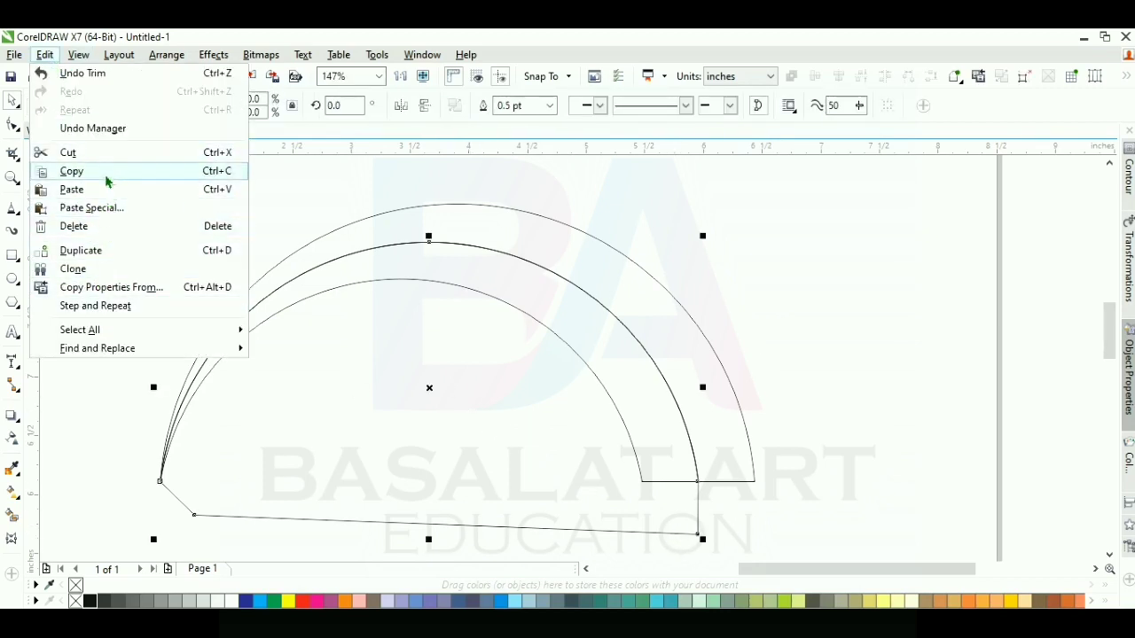
{"action": "left_click", "coordinate": [75, 226]}
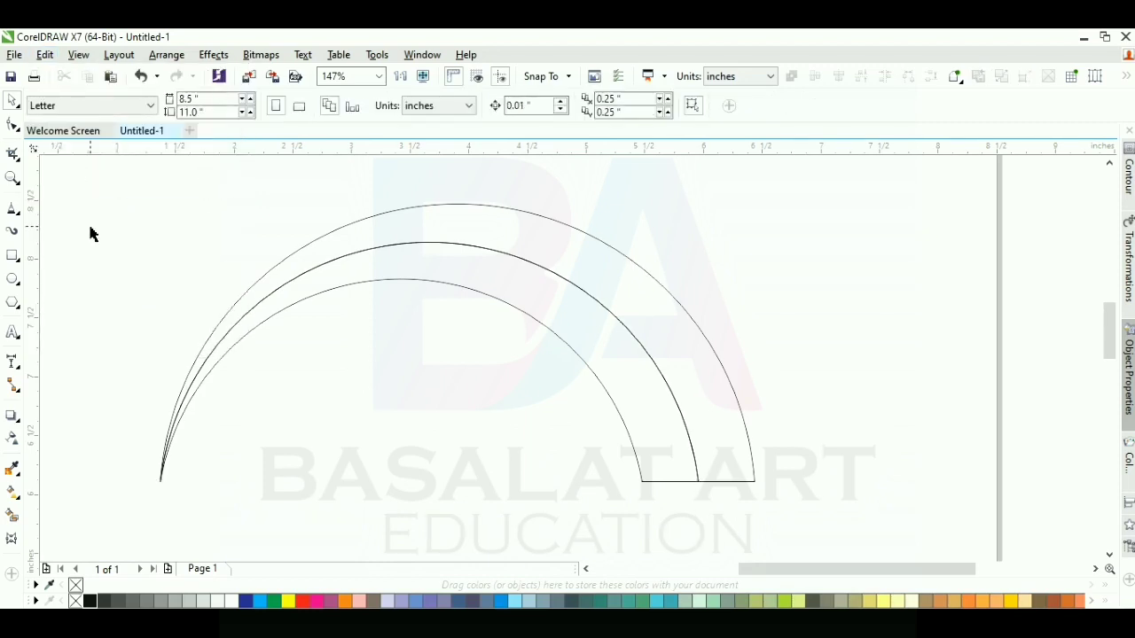
Apply a linear fountain fill to the inner band with the Interactive Fill tool
{"action": "key", "text": "ctrl+z"}
{"action": "left_click", "coordinate": [189, 203]}
{"action": "left_click", "coordinate": [516, 302]}
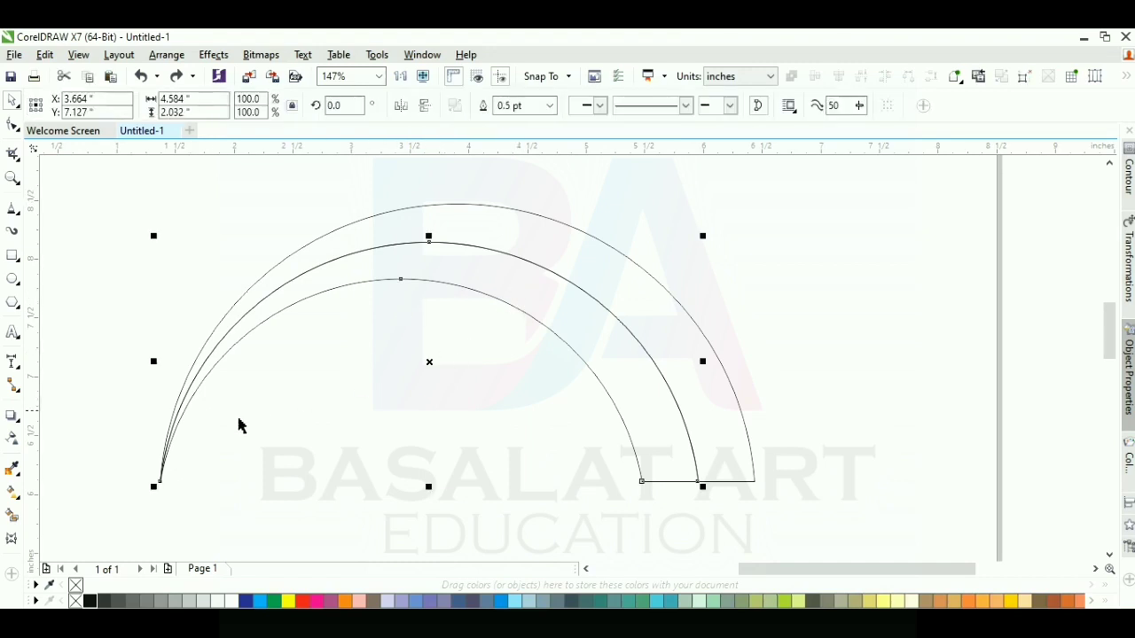
{"action": "left_click", "coordinate": [13, 493]}
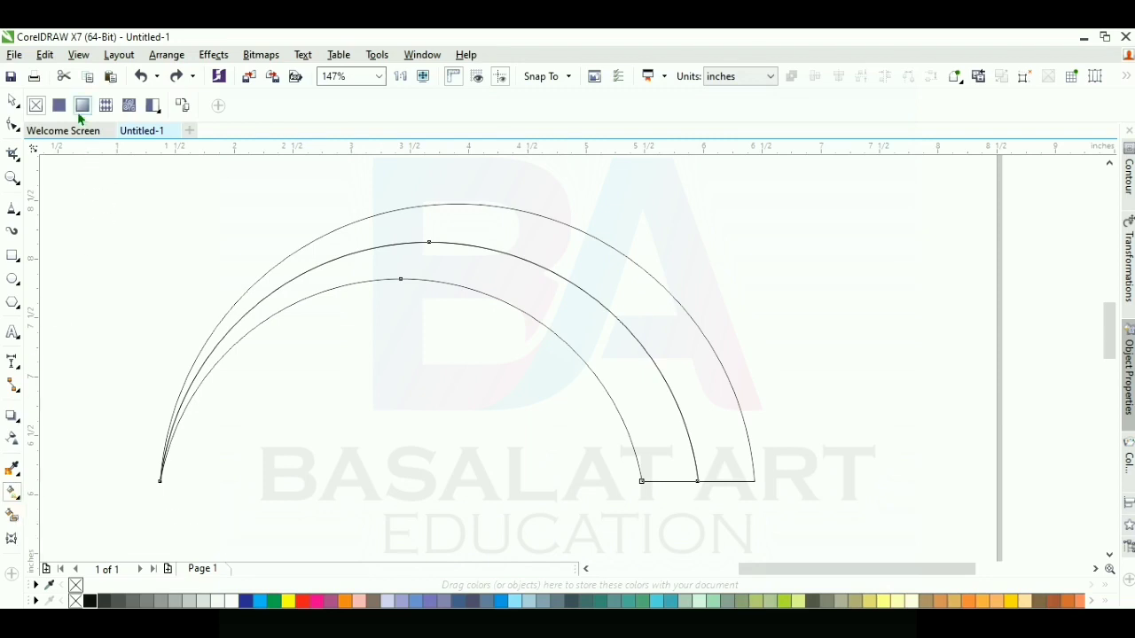
{"action": "left_click", "coordinate": [80, 108]}
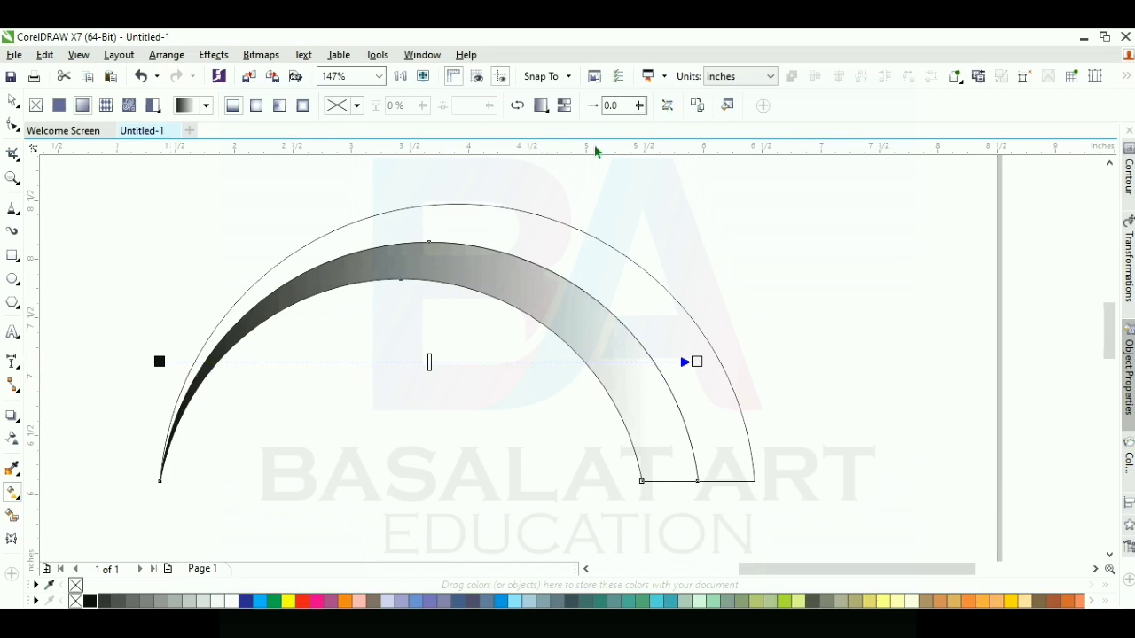
Set the start colour of the inner band's gradient to red, CMYK 0, 100, 100, 0
{"action": "left_click", "coordinate": [160, 363]}
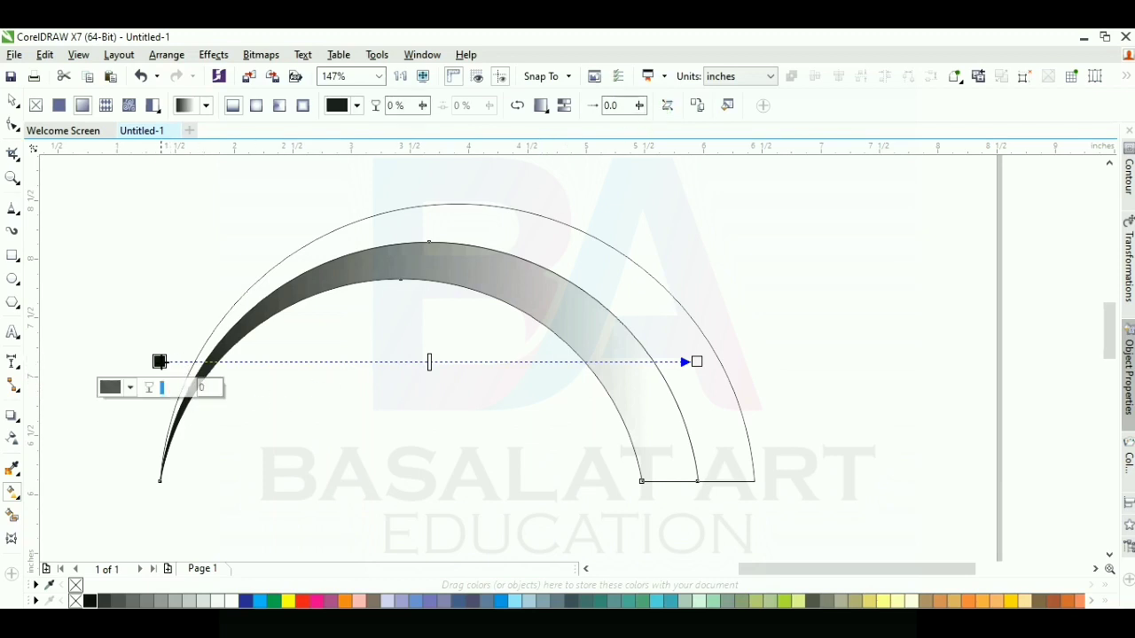
{"action": "left_click", "coordinate": [130, 387]}
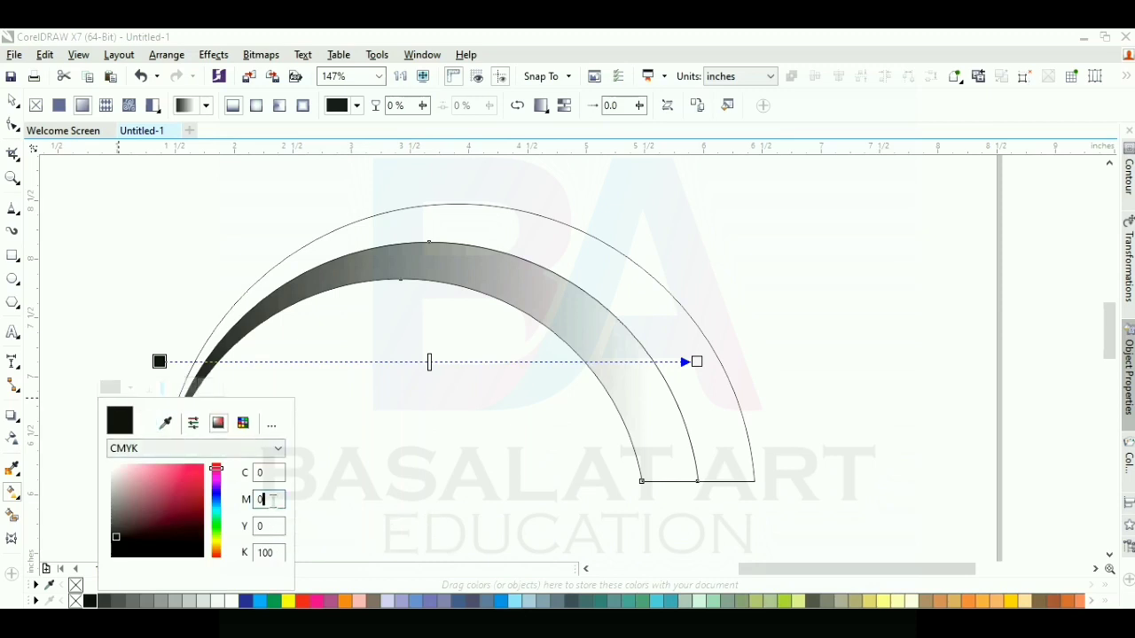
{"action": "left_click_drag", "start_coordinate": [273, 501], "coordinate": [236, 500]}
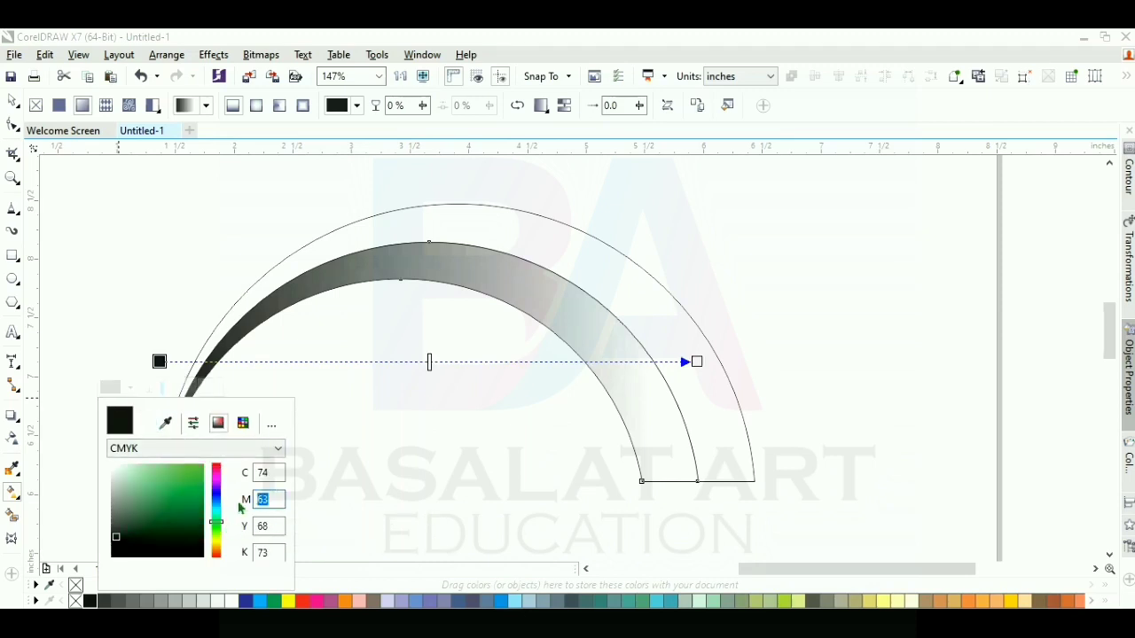
{"action": "left_click_drag", "start_coordinate": [135, 474], "coordinate": [69, 430]}
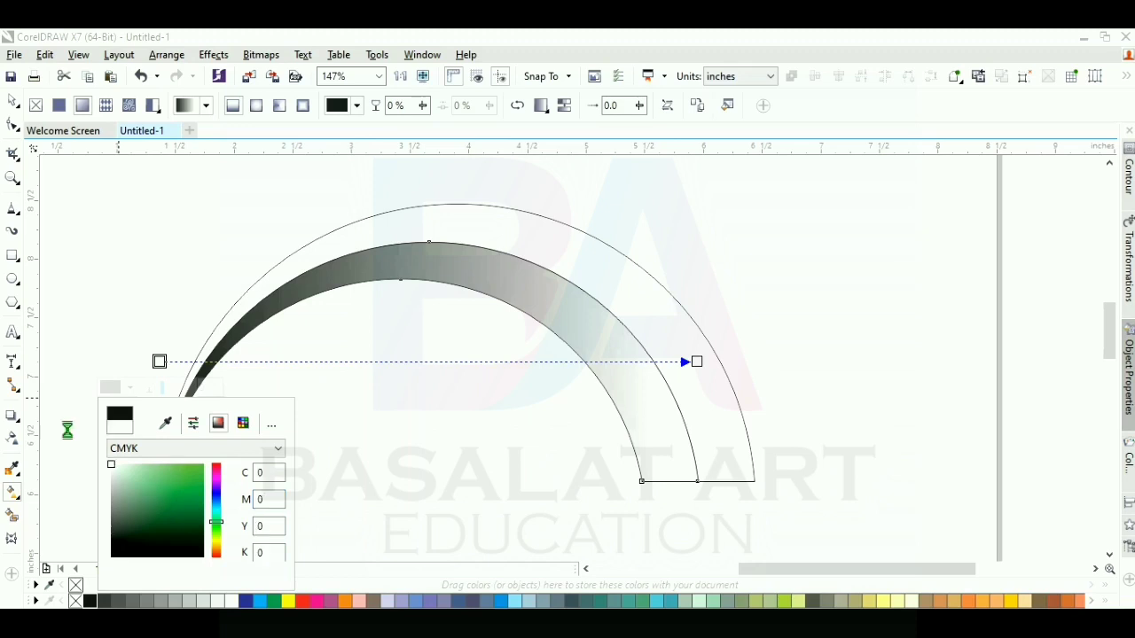
{"action": "left_click", "coordinate": [271, 499]}
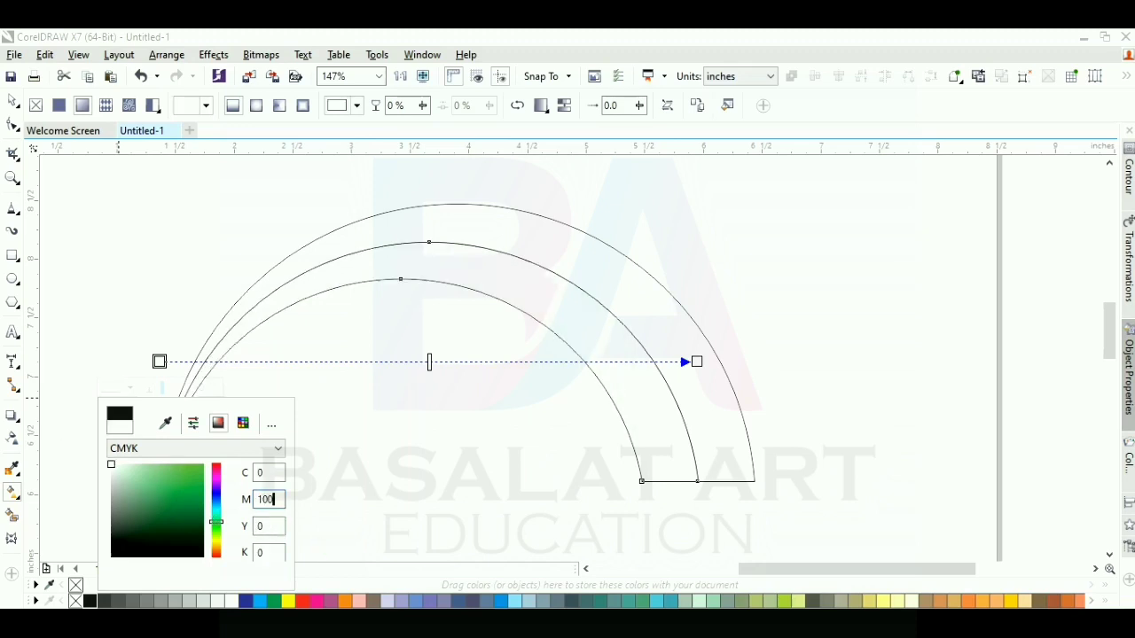
{"action": "key", "text": "Tab"}
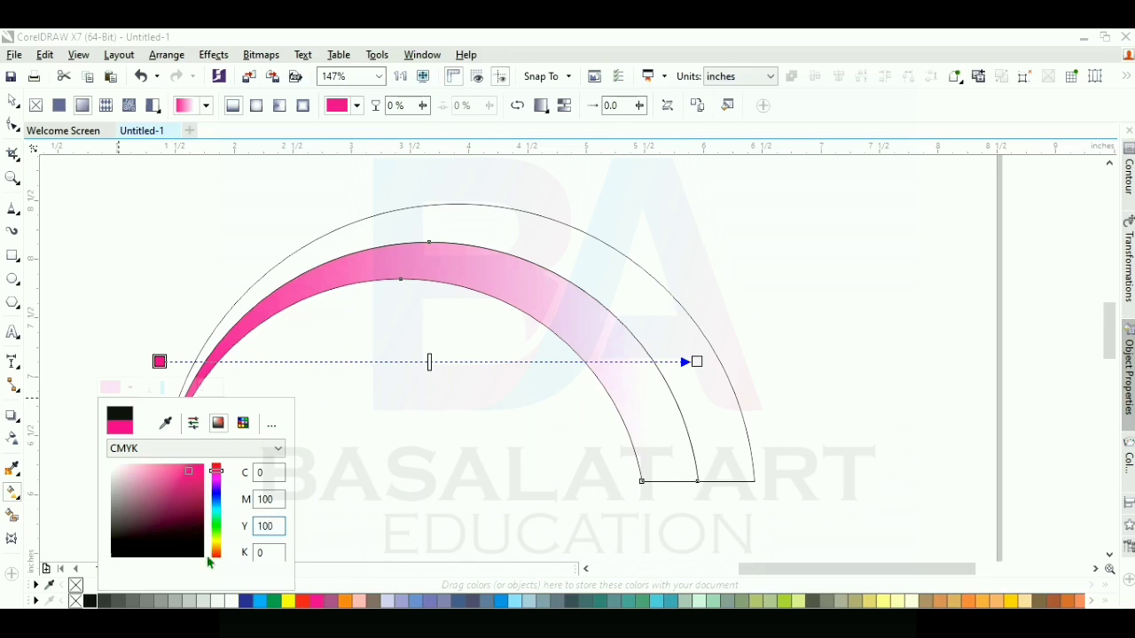
{"action": "left_click", "coordinate": [265, 472]}
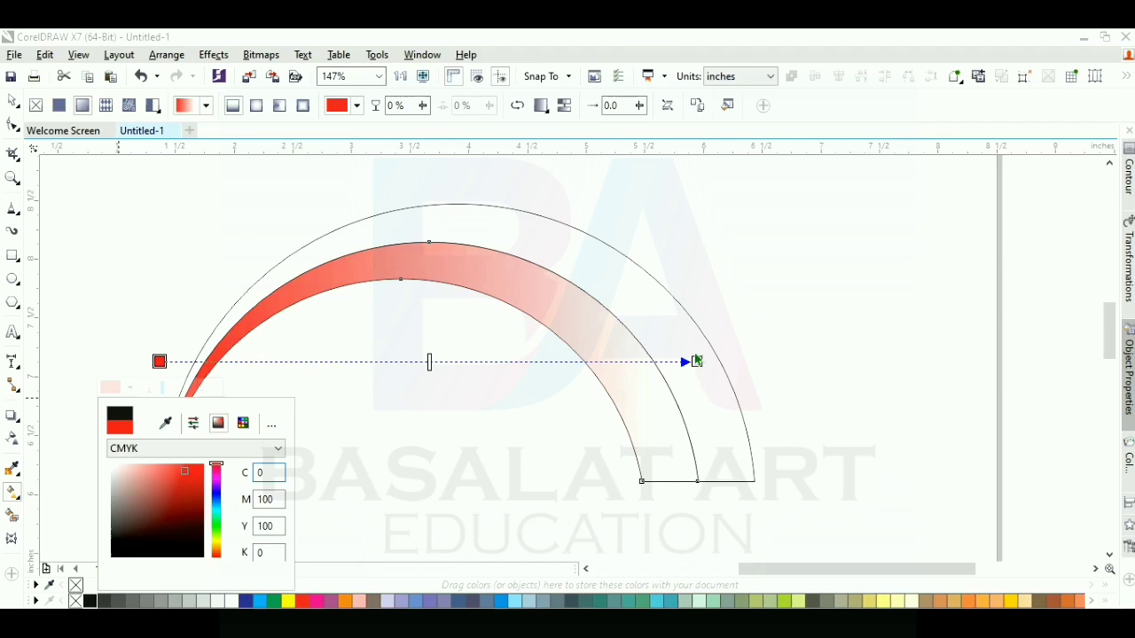
Set the end colour of the inner band's gradient to yellow, CMYK 0, 0, 100, 0
{"action": "left_click", "coordinate": [698, 363]}
{"action": "left_click", "coordinate": [697, 362]}
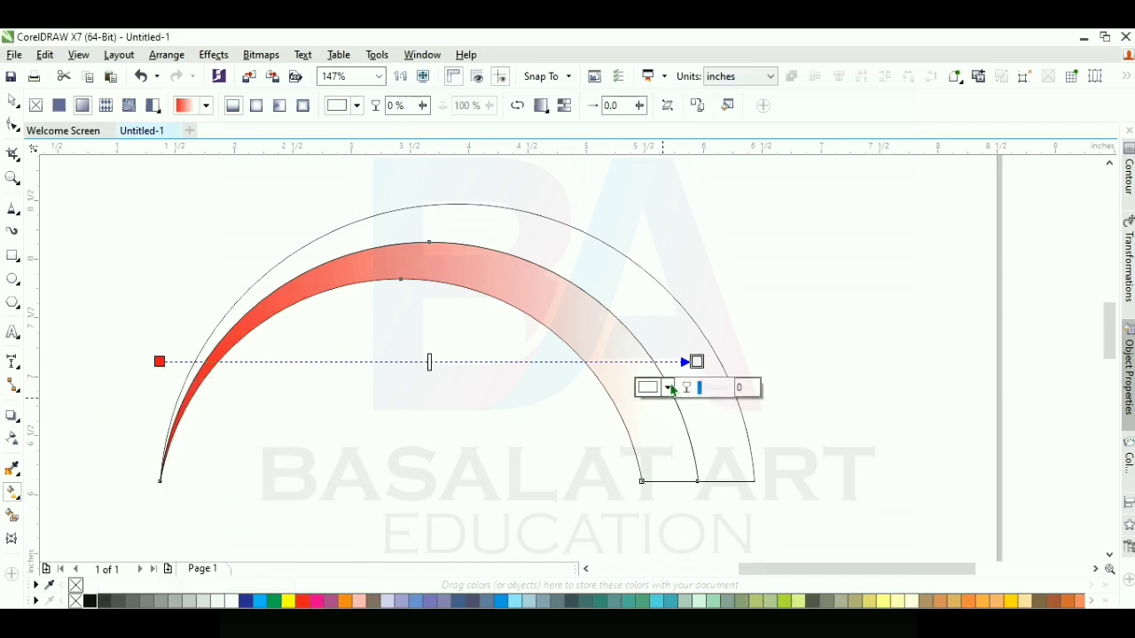
{"action": "left_click", "coordinate": [669, 390]}
{"action": "left_click", "coordinate": [800, 526]}
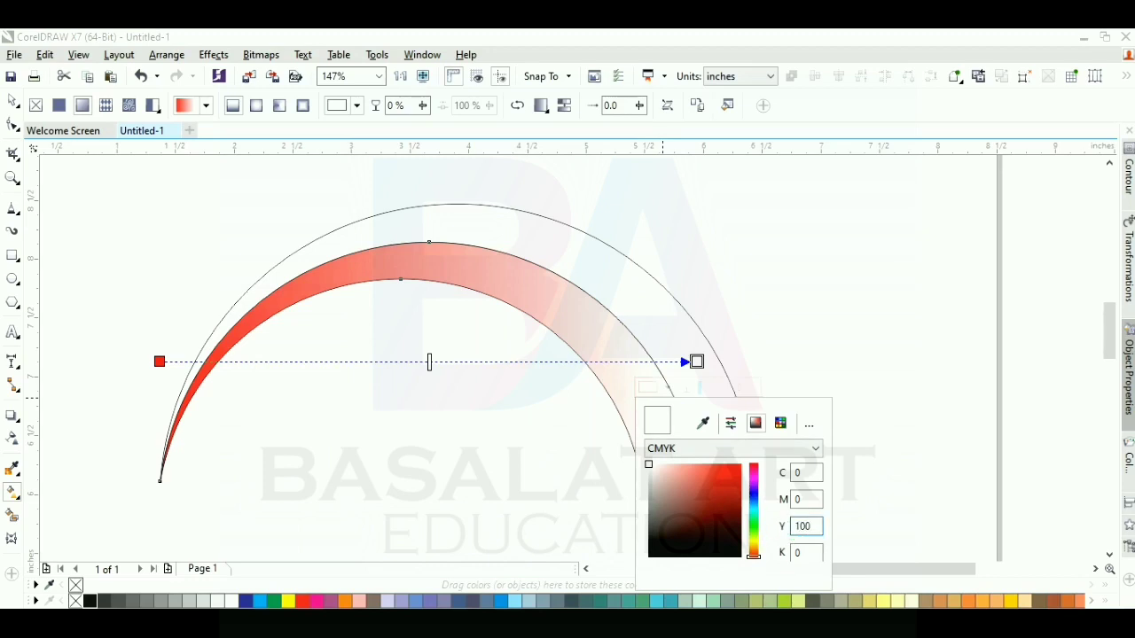
{"action": "type", "text": "100"}
{"action": "key", "text": "Return"}
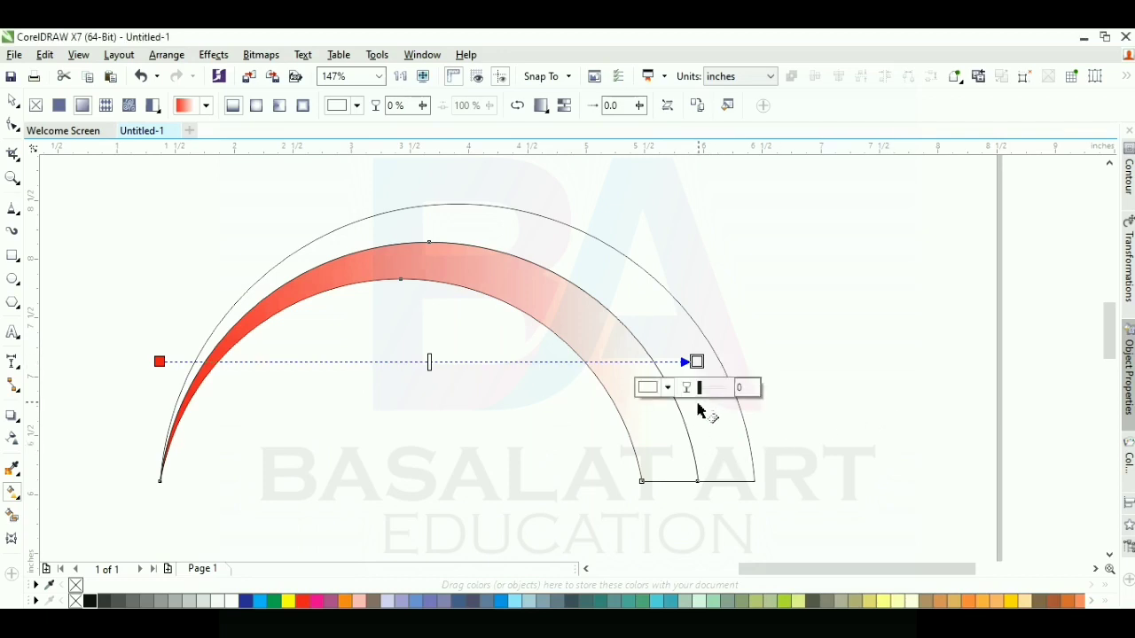
{"action": "left_click", "coordinate": [672, 392]}
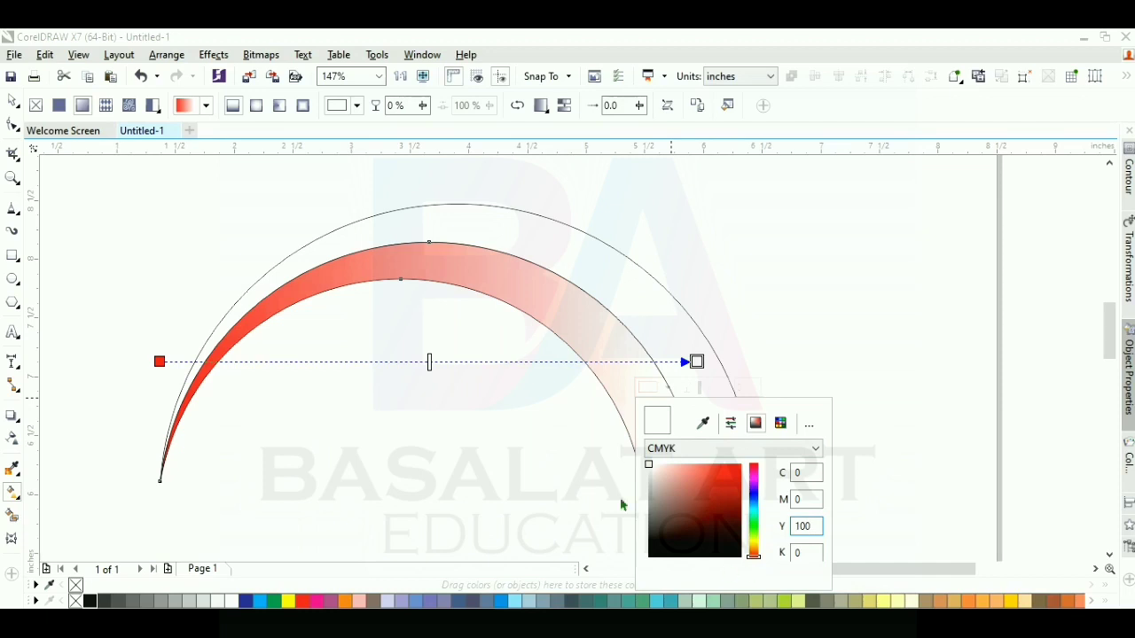
{"action": "type", "text": "100"}
{"action": "left_click", "coordinate": [814, 502]}
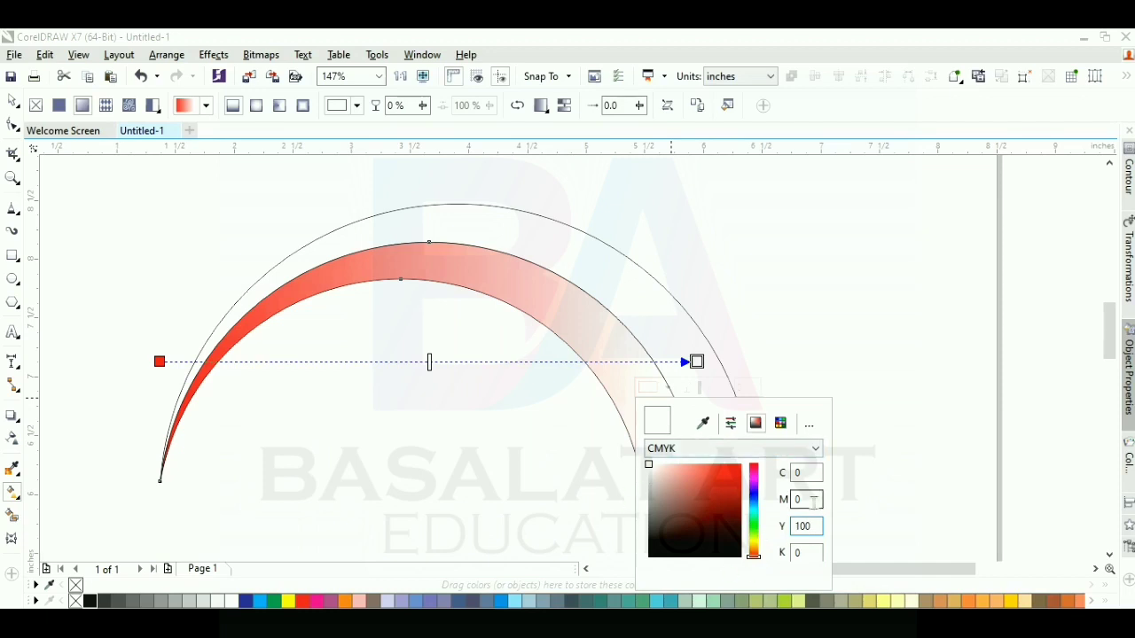
{"action": "left_click", "coordinate": [859, 415]}
{"action": "left_click", "coordinate": [865, 394]}
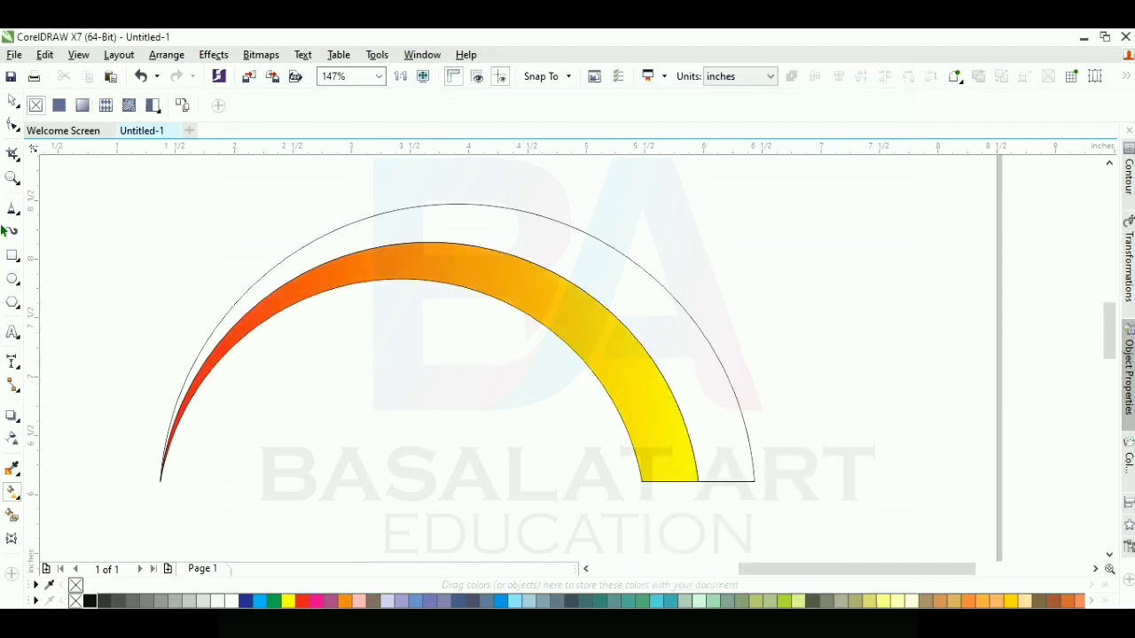
Copy the inner band's gradient fill to the outer band and reverse the outer band's gradient direction
{"action": "left_click", "coordinate": [13, 102]}
{"action": "left_click", "coordinate": [618, 259]}
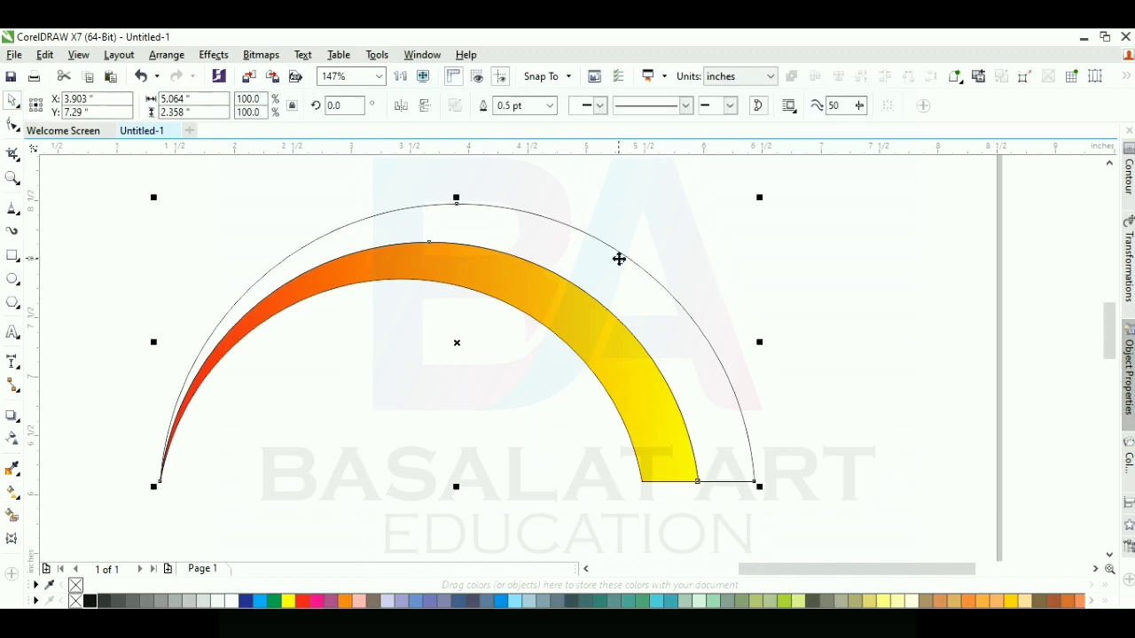
{"action": "left_click", "coordinate": [12, 498]}
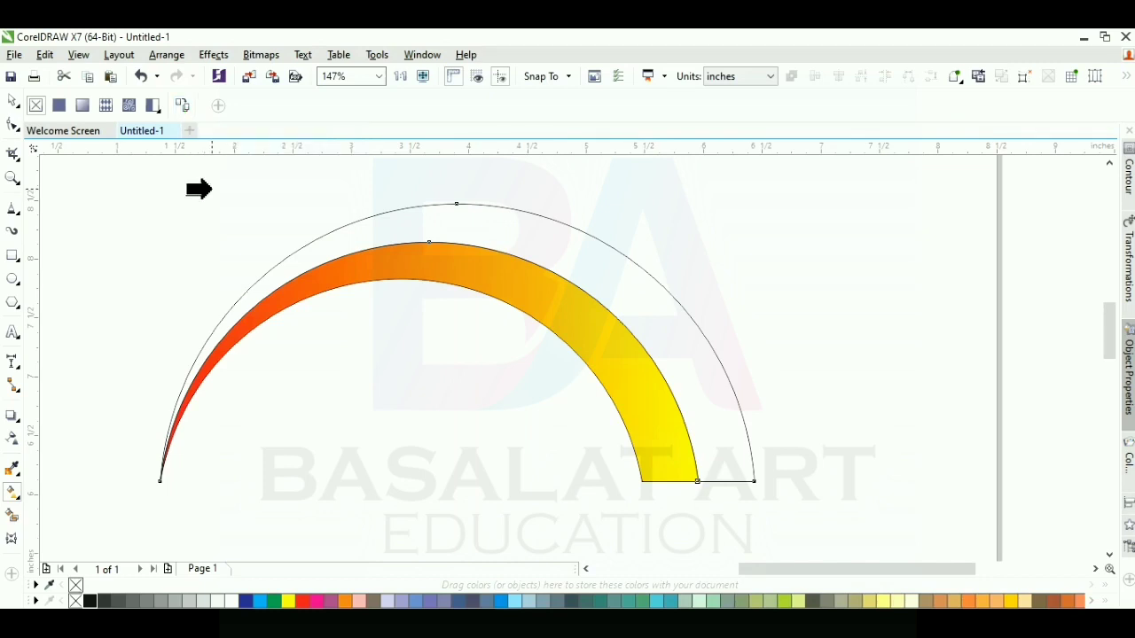
{"action": "left_click", "coordinate": [632, 438]}
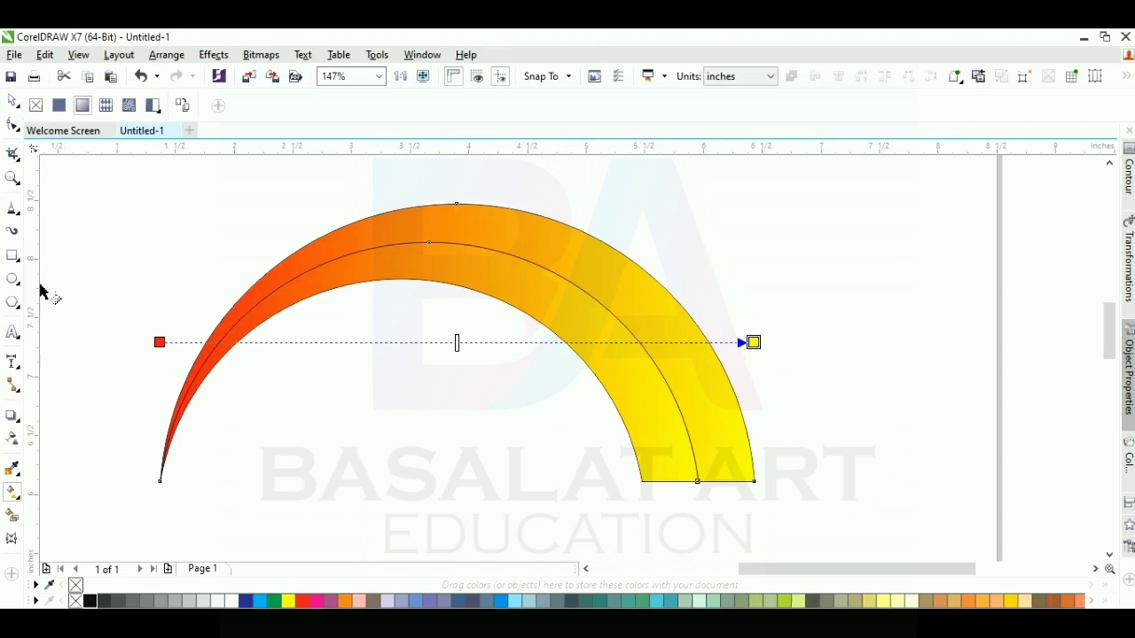
{"action": "left_click", "coordinate": [633, 296]}
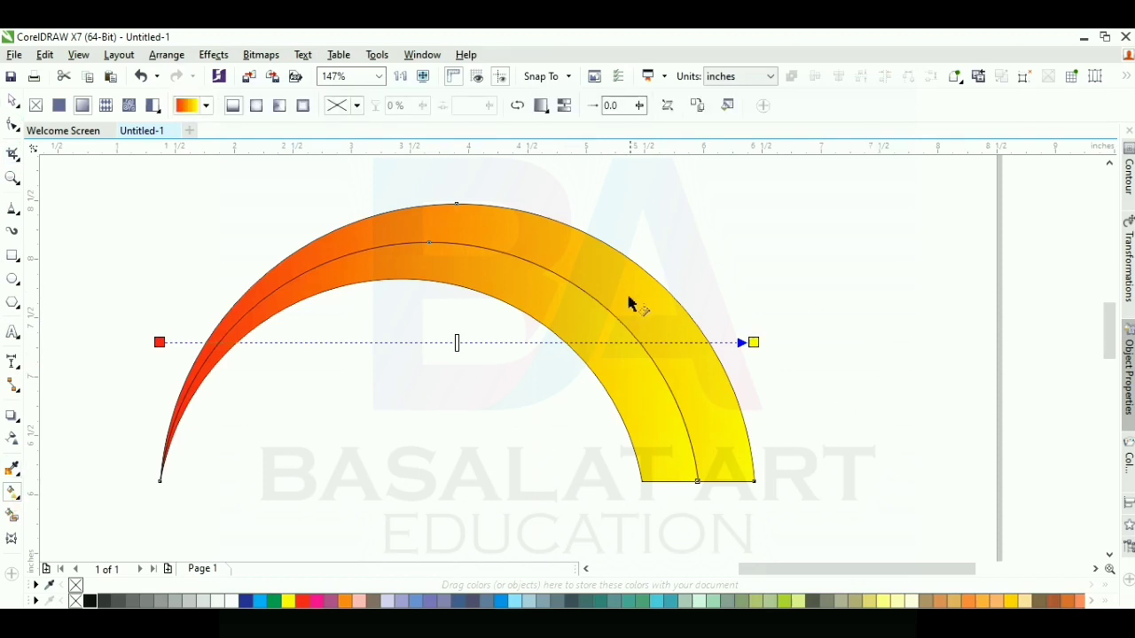
{"action": "left_click", "coordinate": [517, 106]}
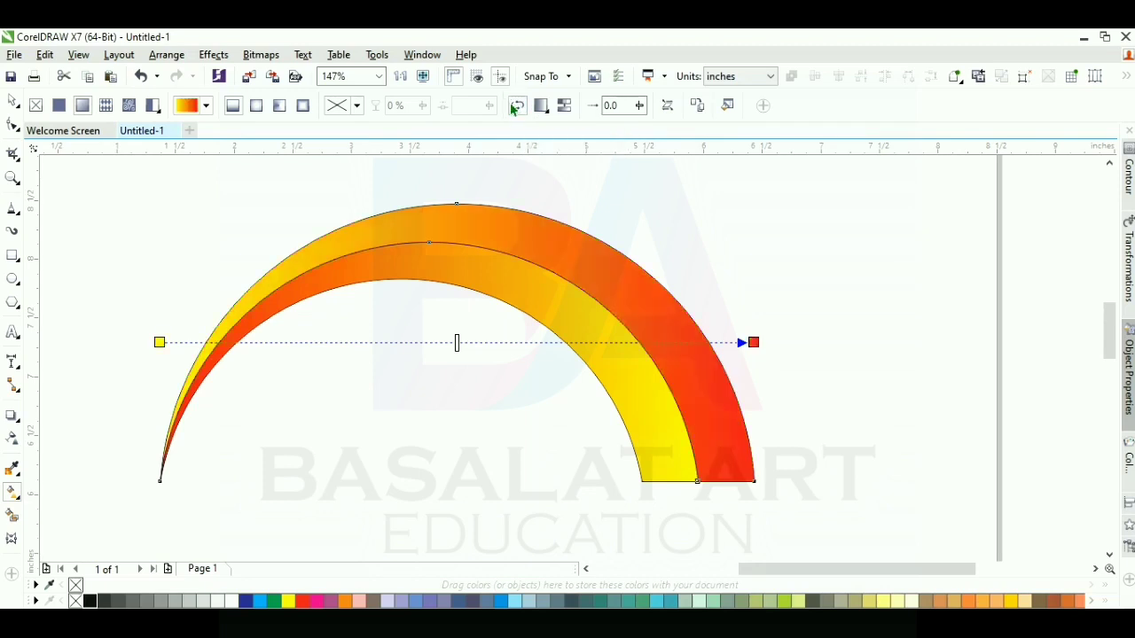
Remove the outline from both bands by setting their outline width to None
{"action": "left_click", "coordinate": [12, 100]}
{"action": "left_click", "coordinate": [121, 209]}
{"action": "left_click_drag", "start_coordinate": [109, 173], "coordinate": [817, 512]}
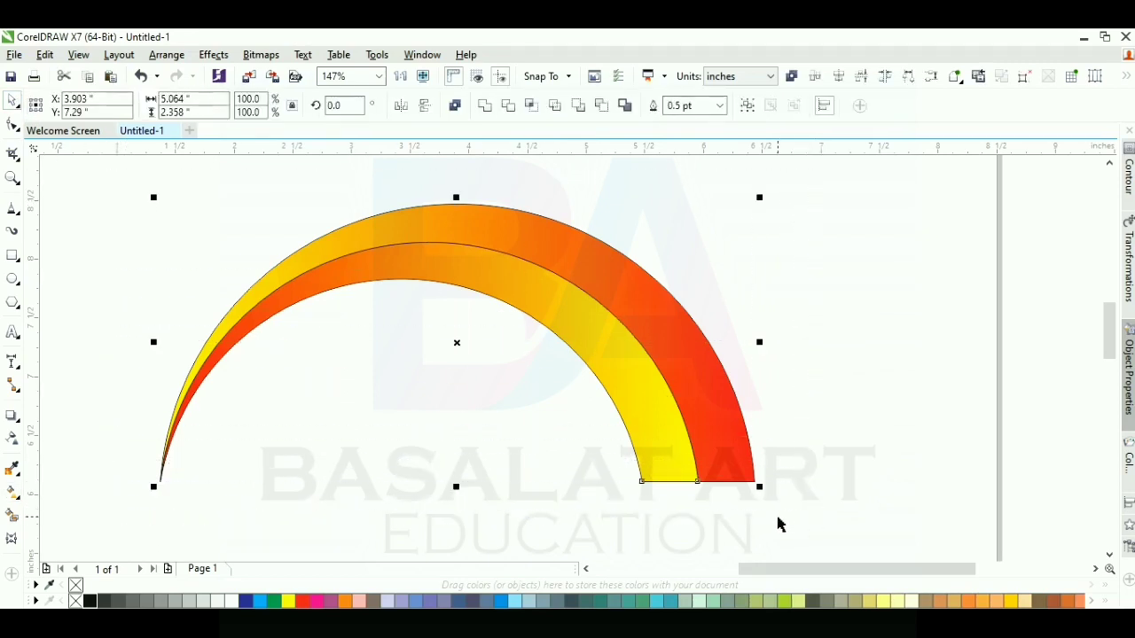
{"action": "left_click", "coordinate": [719, 105]}
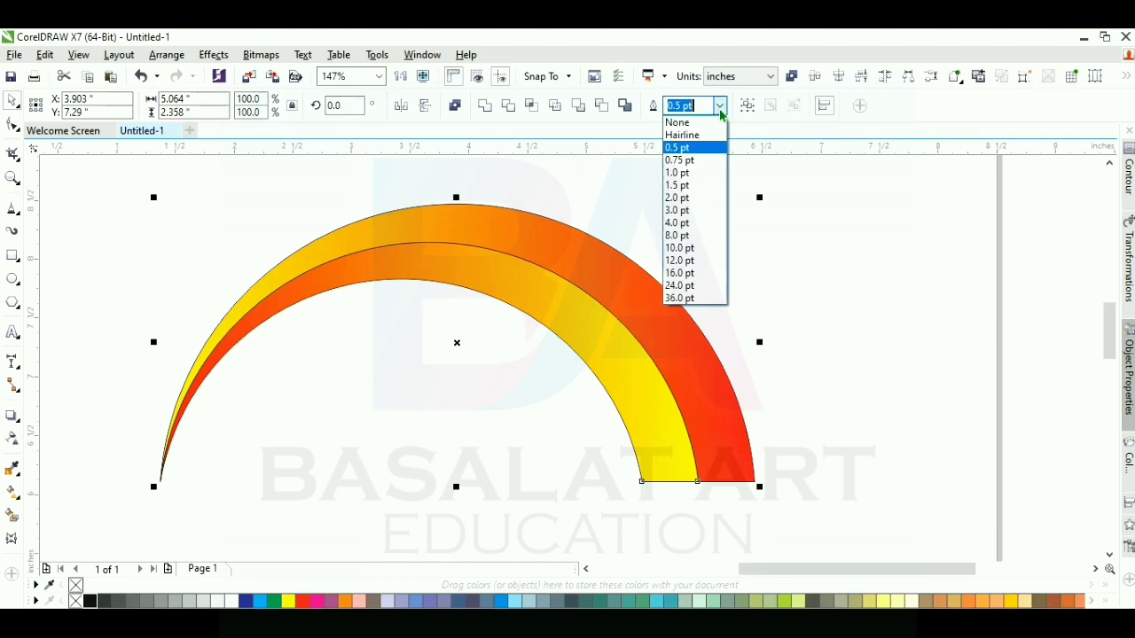
{"action": "left_click", "coordinate": [682, 122]}
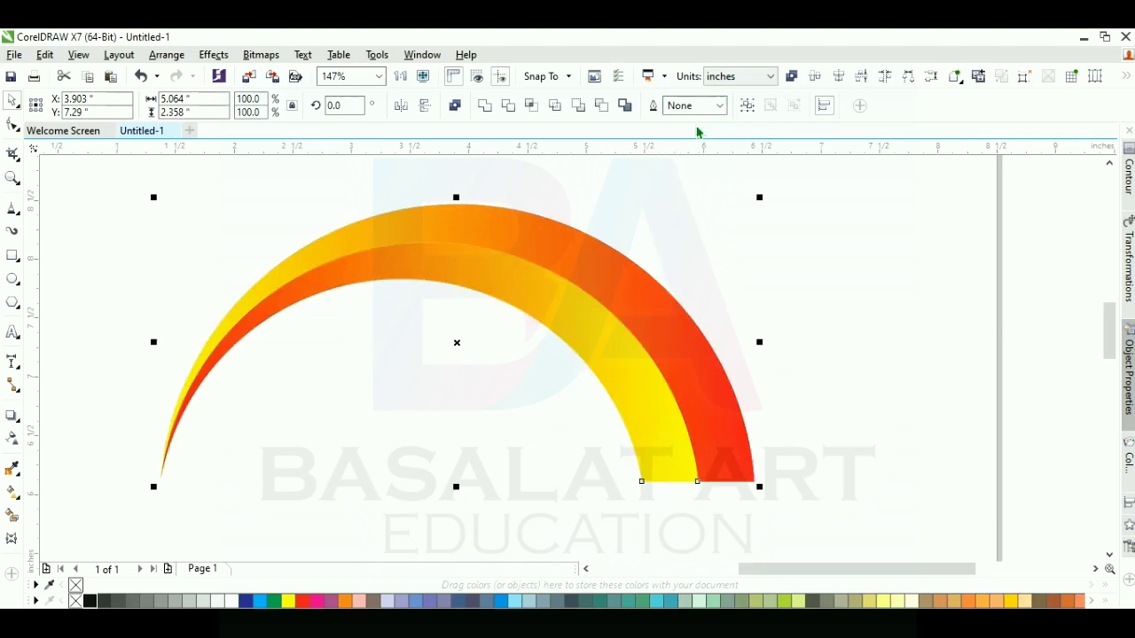
{"action": "left_click", "coordinate": [810, 272]}
Duplicate both bands together with a horizontal and vertical offset of 0.25 inches
{"action": "scroll", "coordinate": [810, 272], "scroll_direction": "down", "scroll_amount": 1}
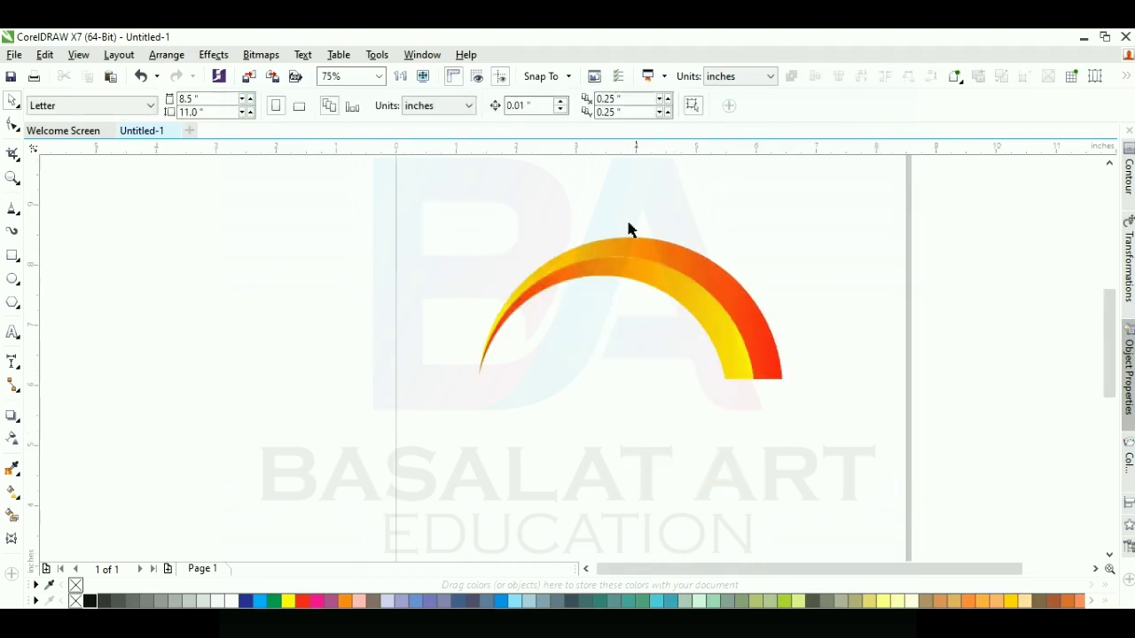
{"action": "left_click_drag", "start_coordinate": [419, 197], "coordinate": [1033, 551]}
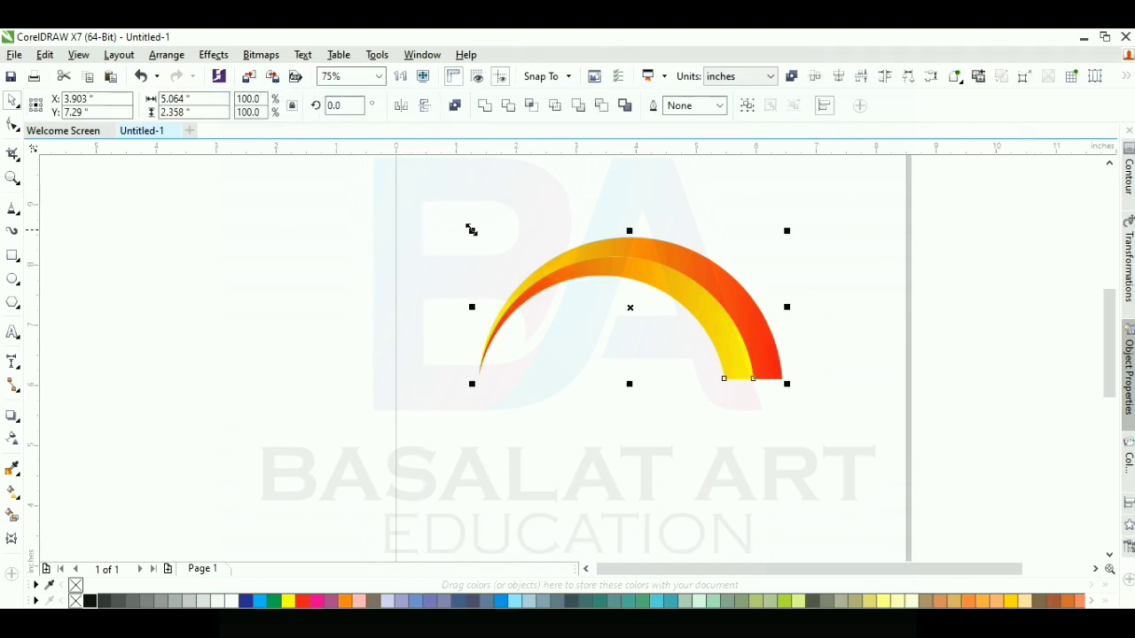
{"action": "left_click", "coordinate": [49, 57]}
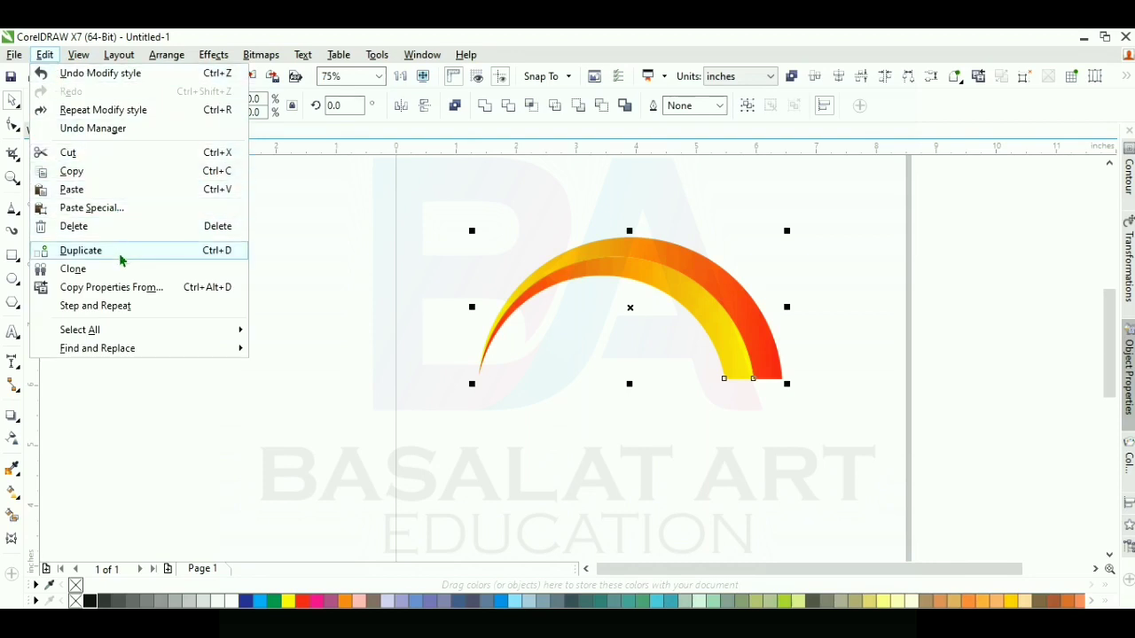
{"action": "left_click", "coordinate": [75, 259]}
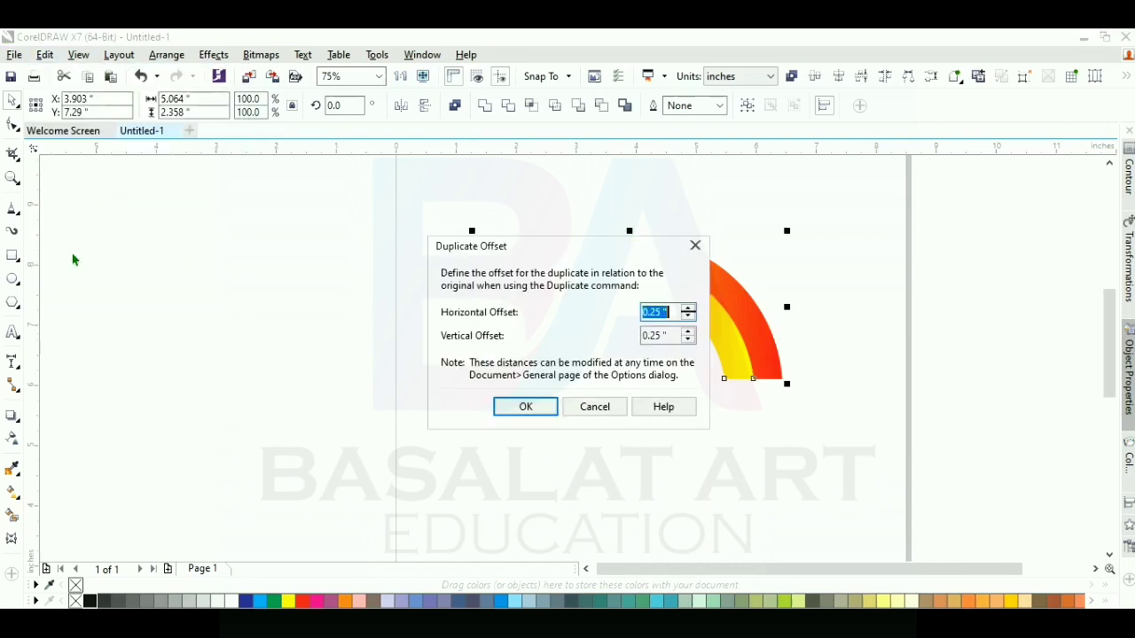
{"action": "left_click", "coordinate": [552, 409]}
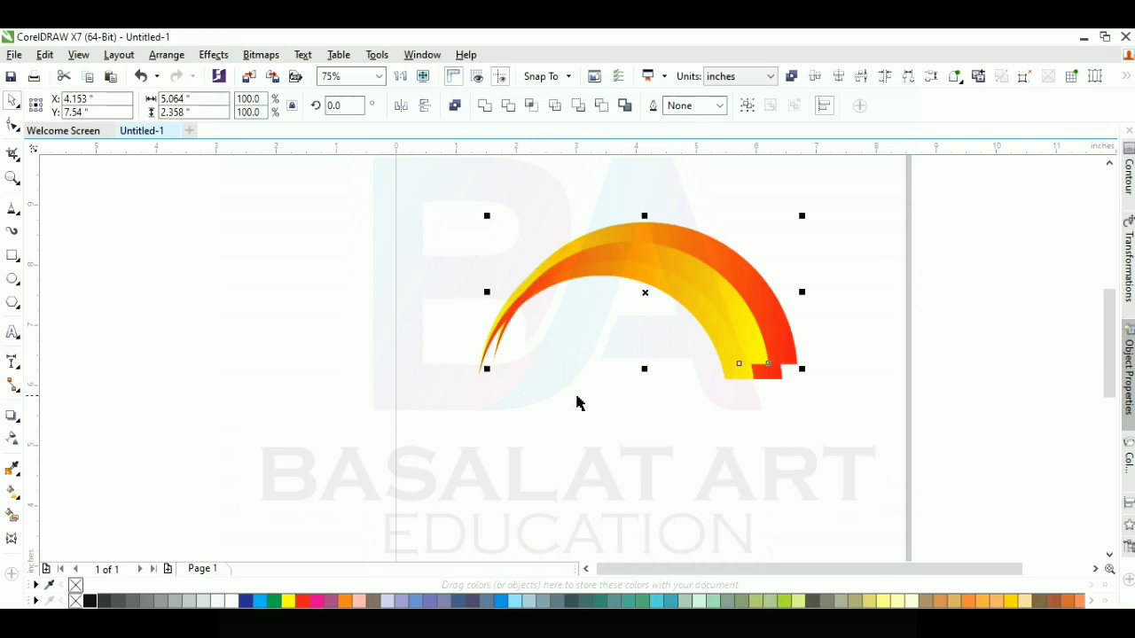
Group the duplicated bands and mirror the group both vertically and horizontally
{"action": "left_click", "coordinate": [747, 105]}
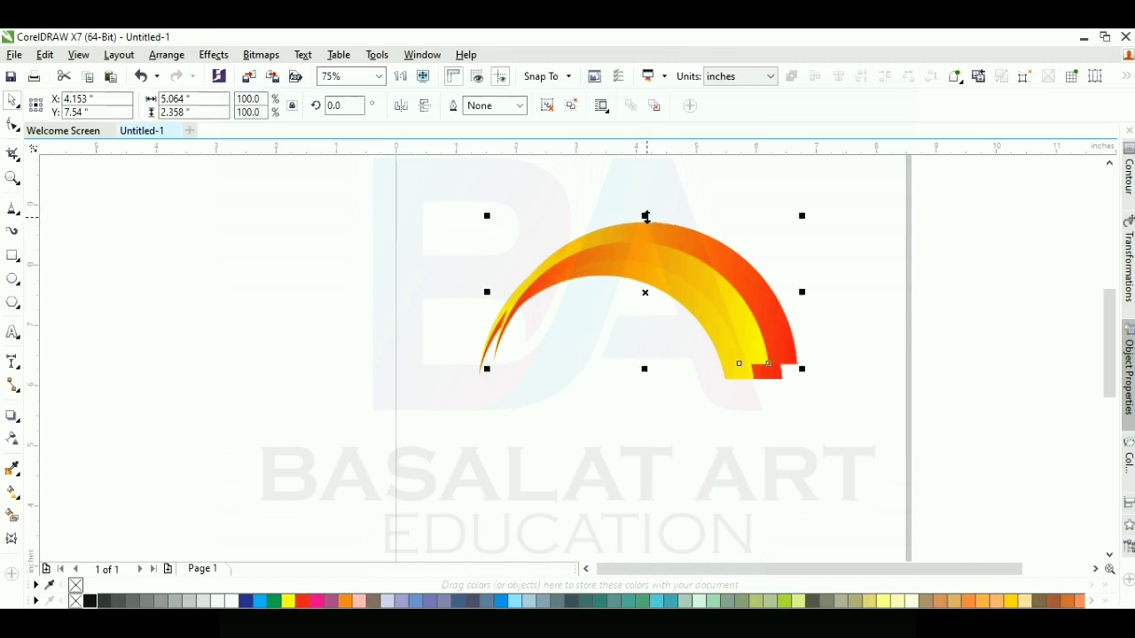
{"action": "left_click", "coordinate": [425, 106]}
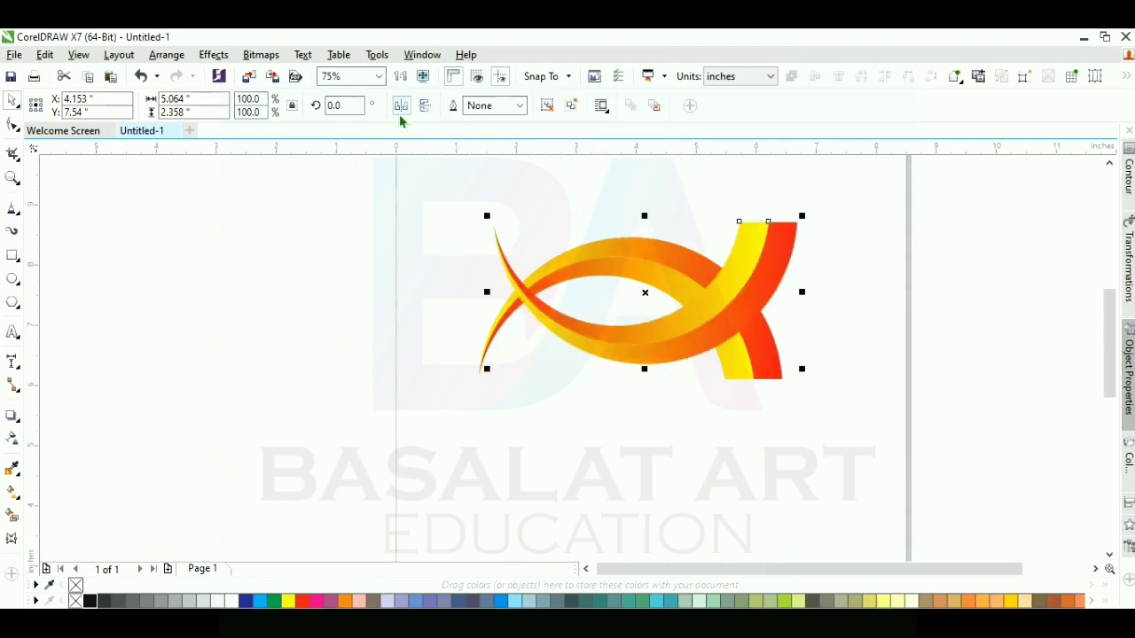
{"action": "left_click", "coordinate": [400, 117]}
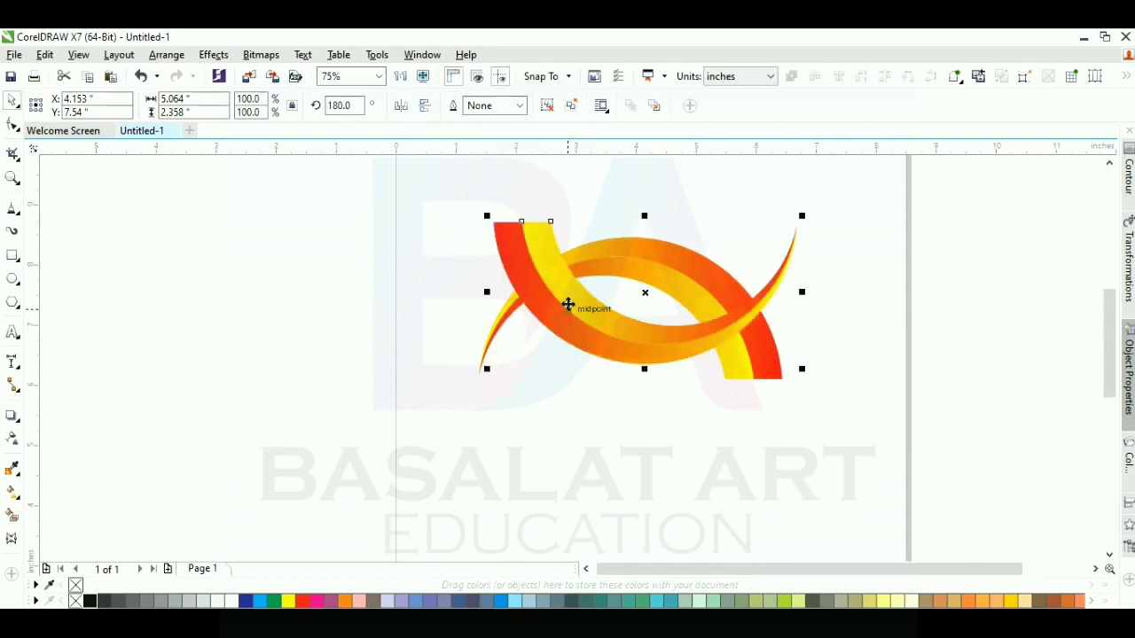
Move the mirrored group below the original crescent, slightly offset to the right, and ungroup its two bands
{"action": "left_click_drag", "start_coordinate": [565, 296], "coordinate": [600, 404]}
{"action": "left_click", "coordinate": [533, 486]}
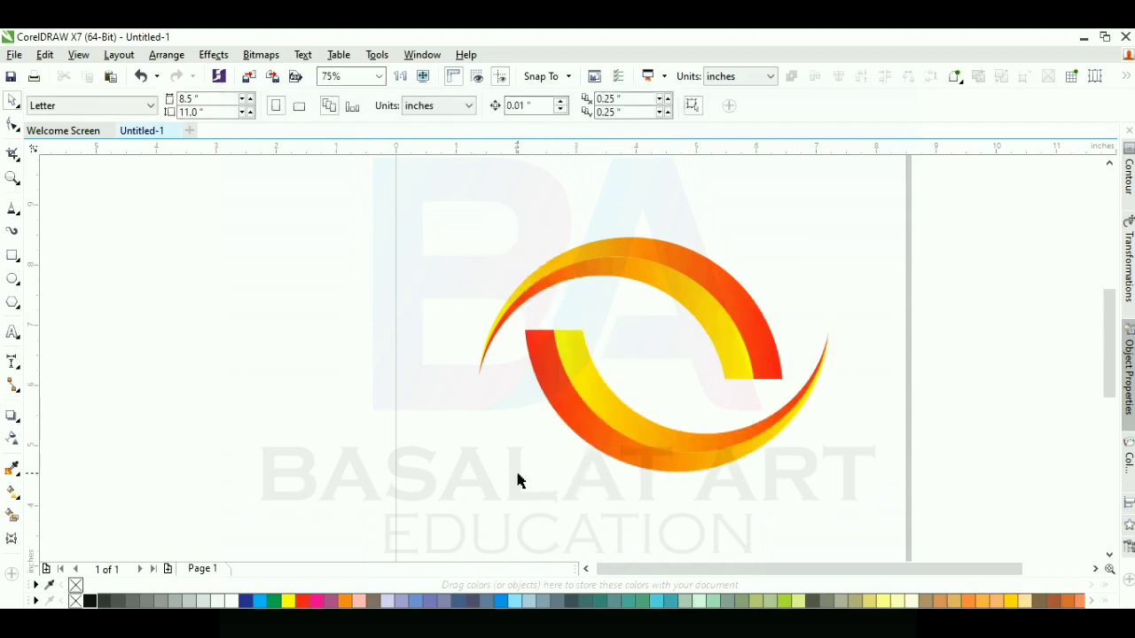
{"action": "left_click", "coordinate": [592, 395]}
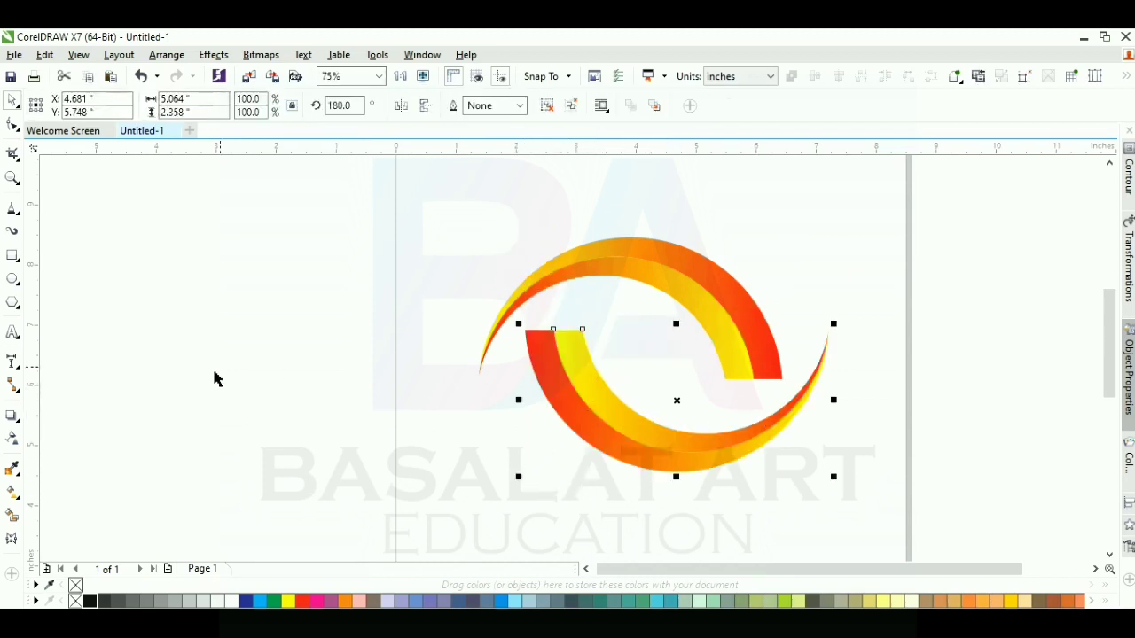
{"action": "left_click", "coordinate": [517, 268]}
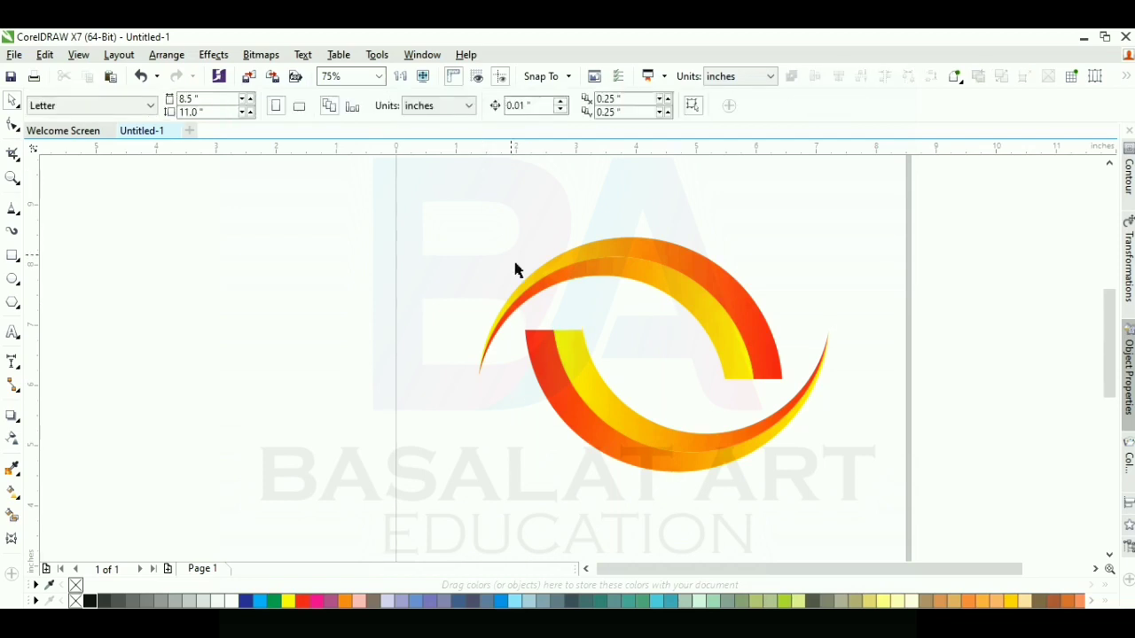
Change the red end of the lower crescent's outer band gradient to Cyan
{"action": "left_click", "coordinate": [544, 359]}
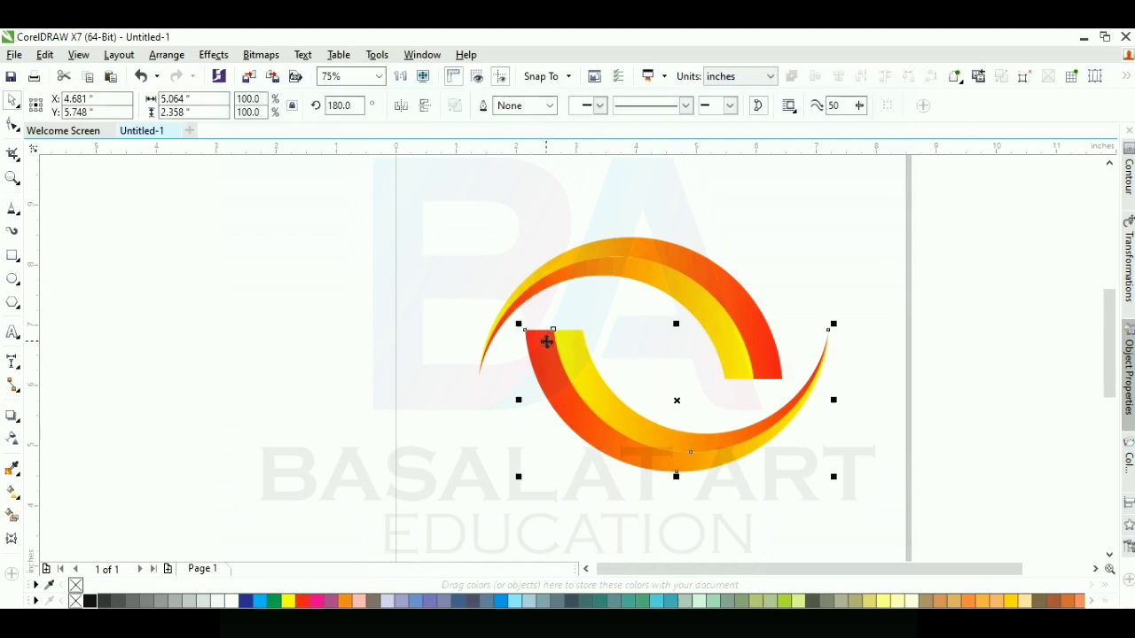
{"action": "left_click", "coordinate": [12, 493]}
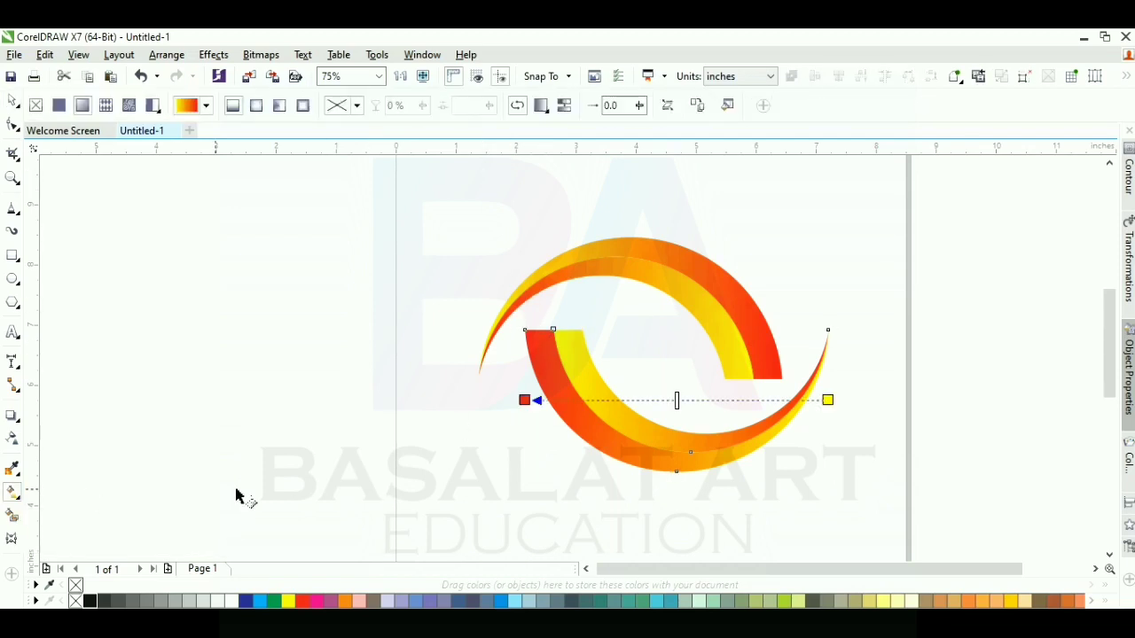
{"action": "left_click", "coordinate": [524, 399]}
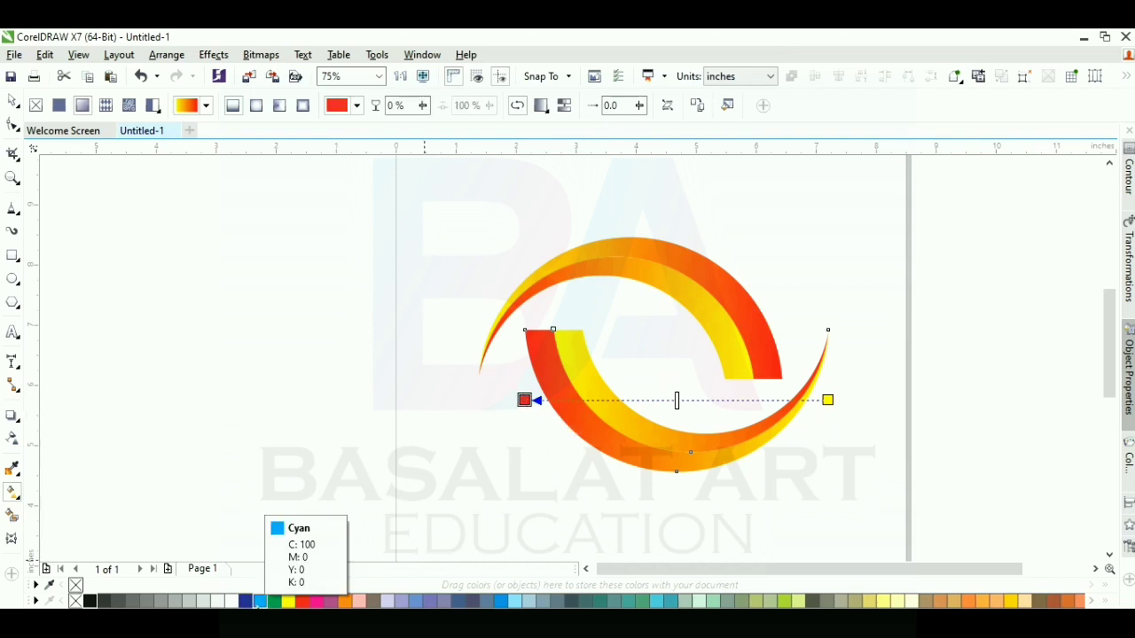
{"action": "left_click", "coordinate": [259, 601]}
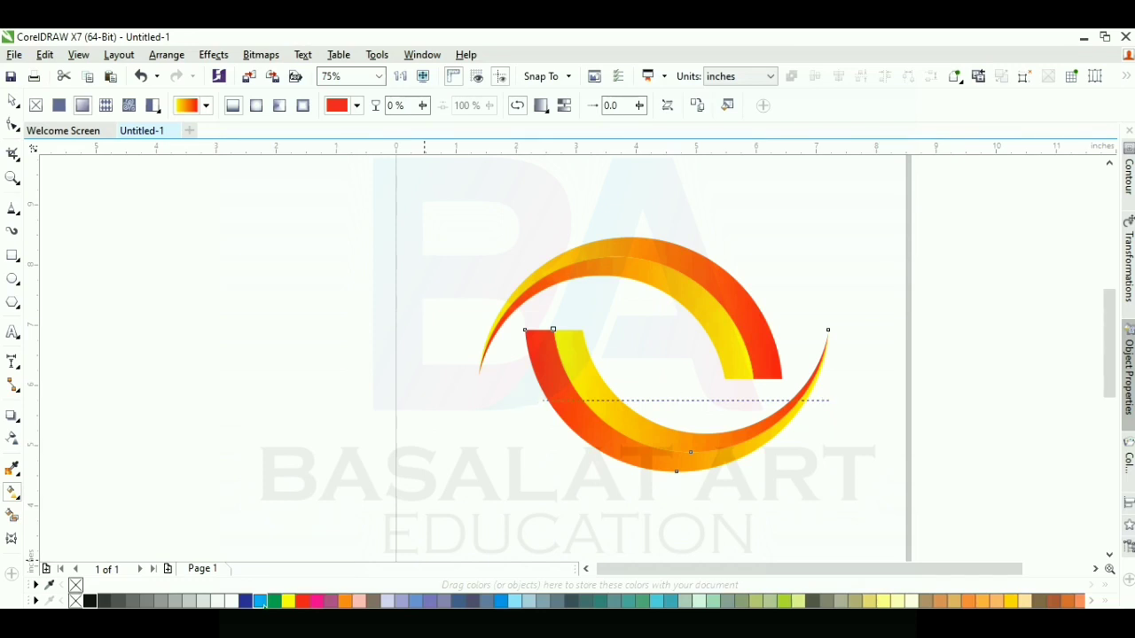
Change the red end of the lower crescent's inner band gradient to Cyan and deselect the band
{"action": "left_click", "coordinate": [582, 350]}
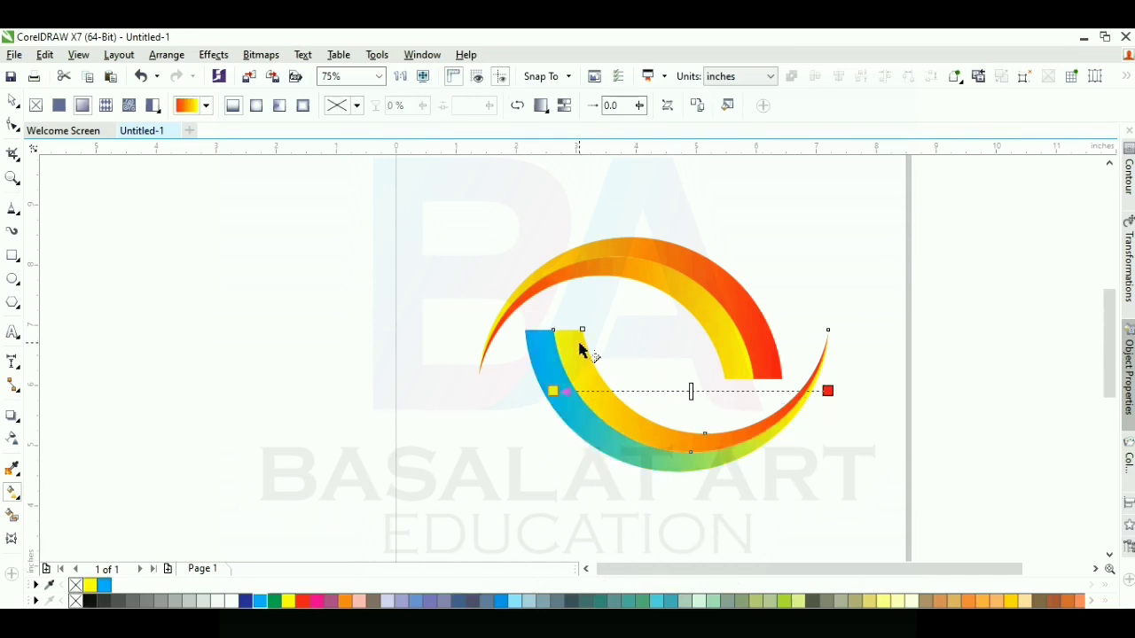
{"action": "left_click", "coordinate": [829, 391]}
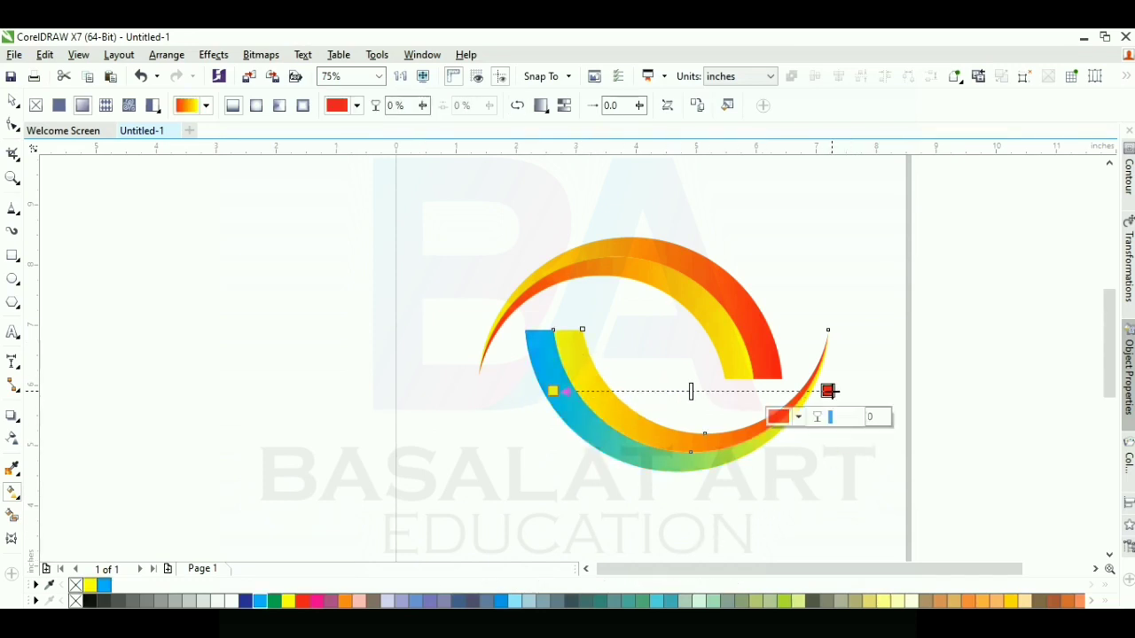
{"action": "left_click", "coordinate": [259, 601]}
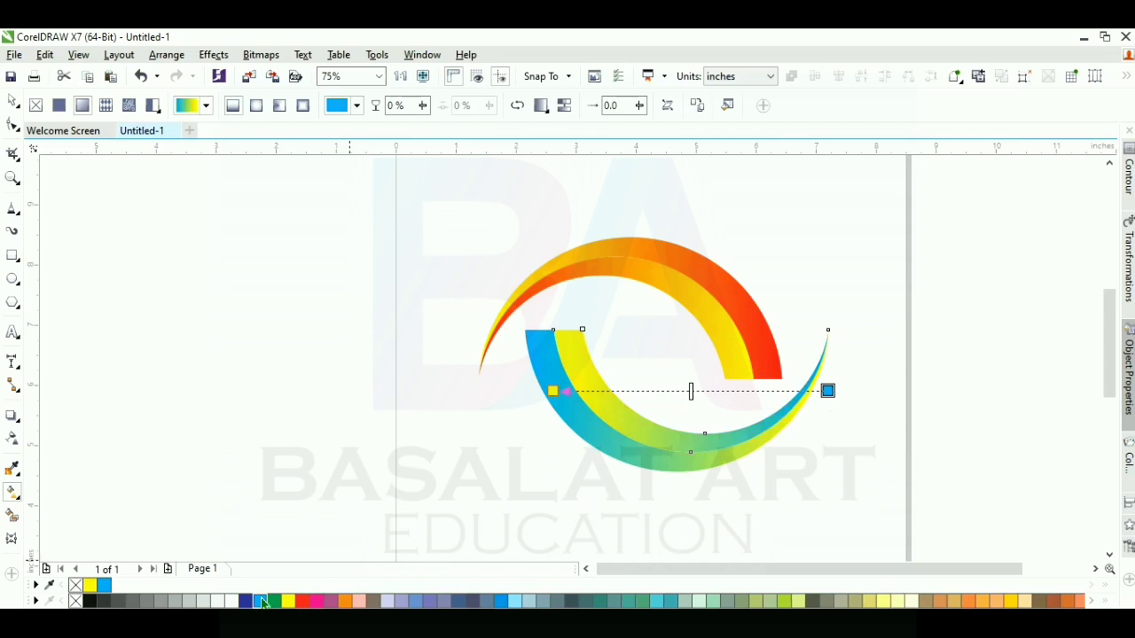
{"action": "left_click", "coordinate": [11, 102]}
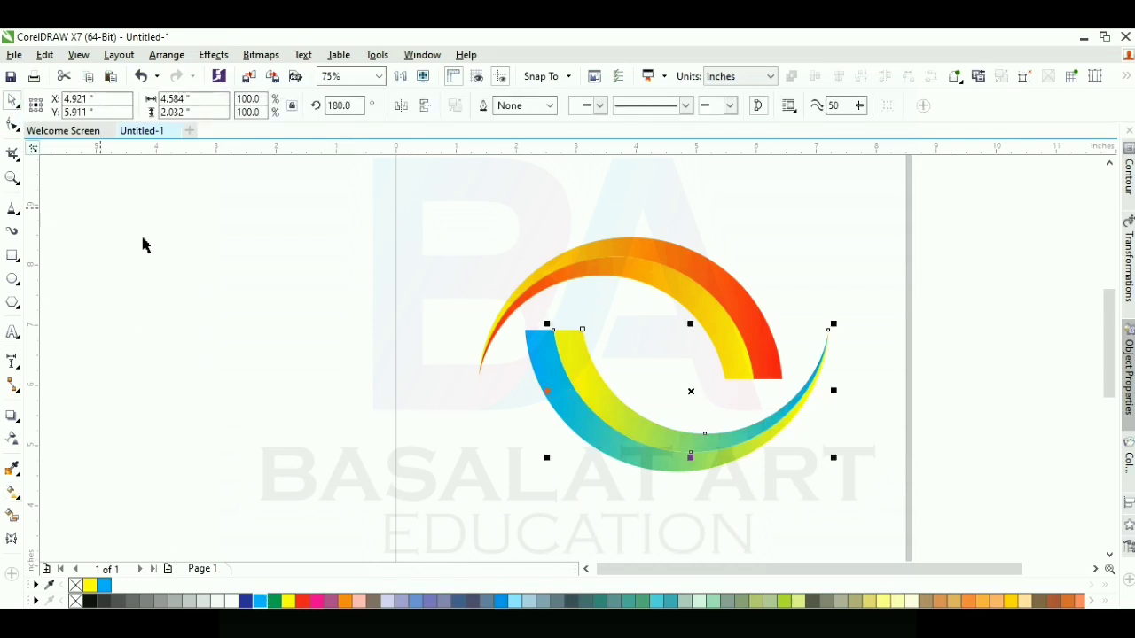
{"action": "left_click", "coordinate": [281, 312]}
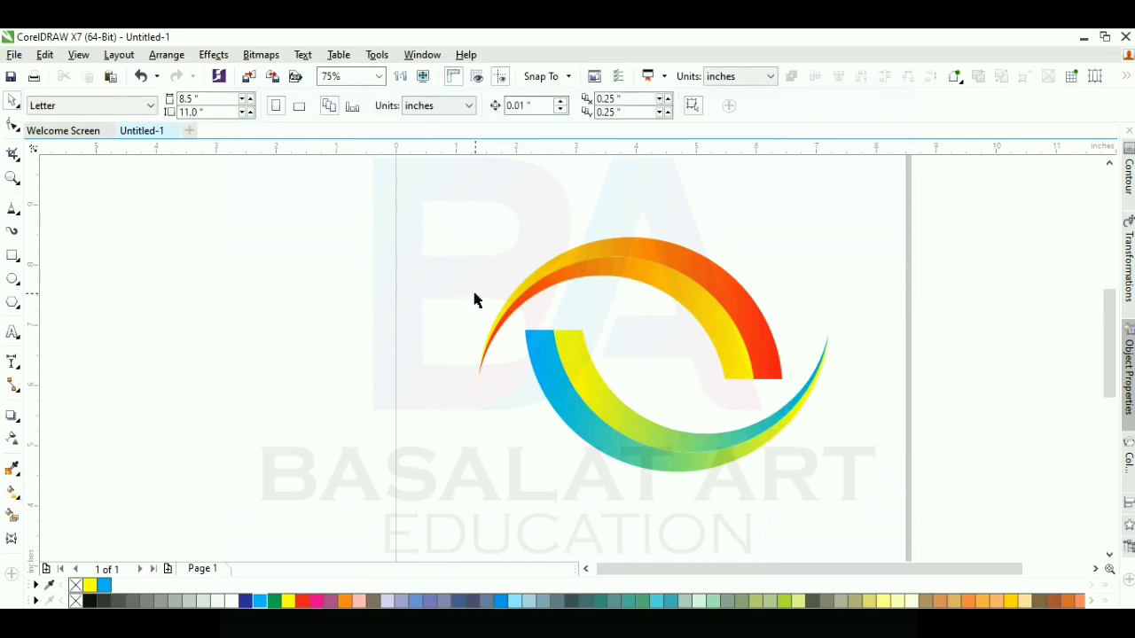
Group the two blue-yellow bands together, and group the two red-yellow bands together
{"action": "left_click_drag", "start_coordinate": [474, 299], "coordinate": [790, 506]}
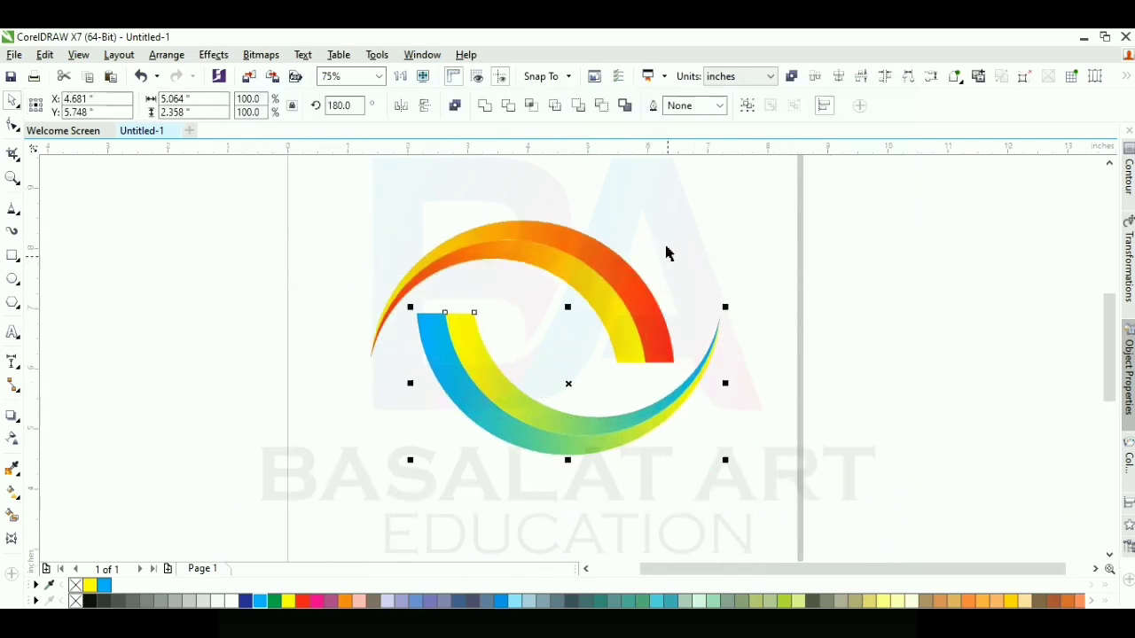
{"action": "left_click", "coordinate": [747, 106]}
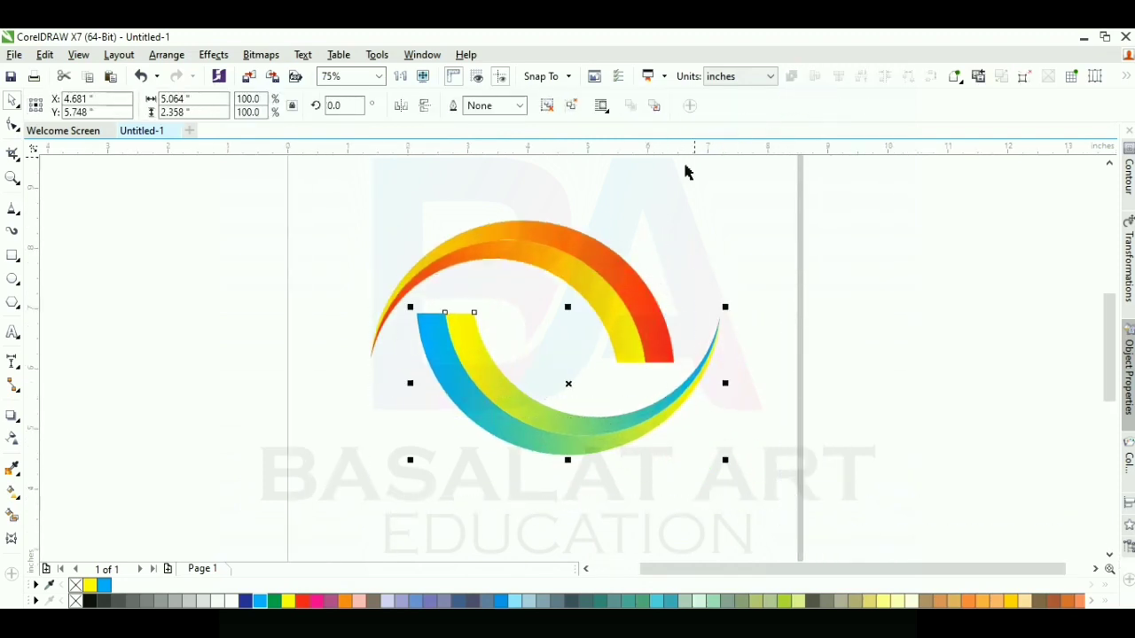
{"action": "left_click_drag", "start_coordinate": [297, 186], "coordinate": [694, 427]}
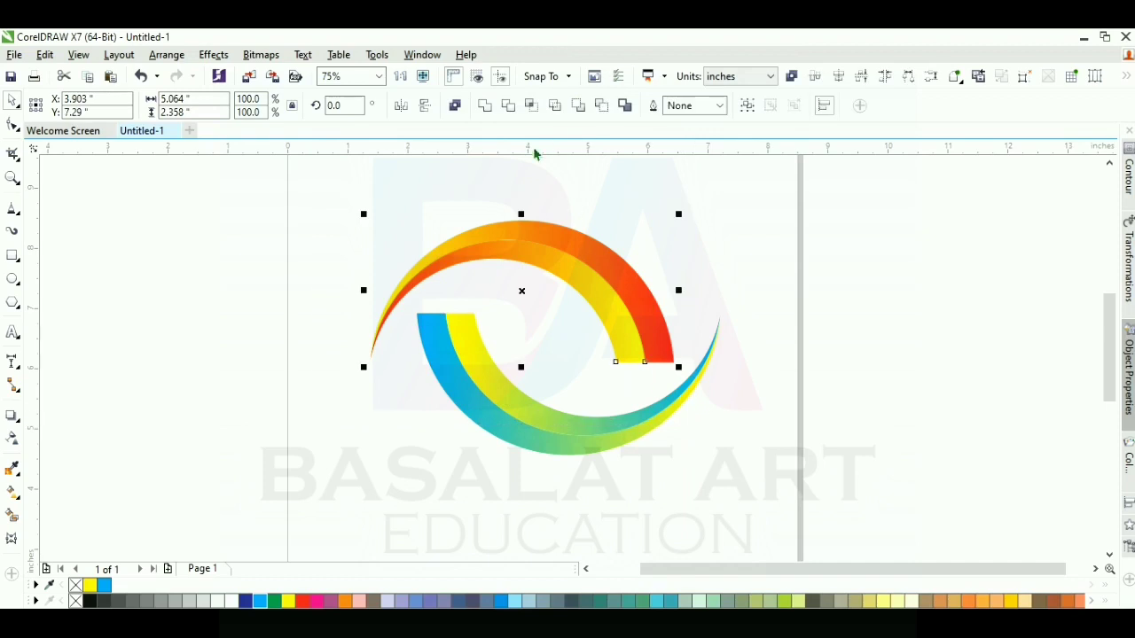
{"action": "left_click", "coordinate": [747, 108]}
Rotate both crescent groups together by 30 degrees
{"action": "left_click_drag", "start_coordinate": [786, 179], "coordinate": [289, 498]}
{"action": "left_click", "coordinate": [342, 105]}
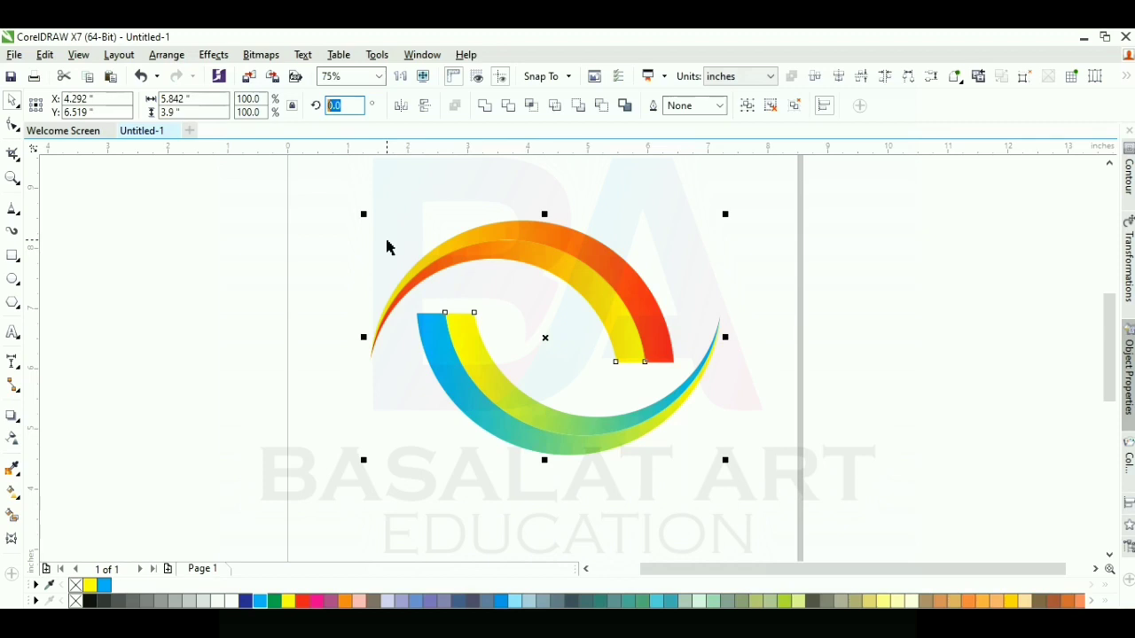
{"action": "type", "text": "30"}
{"action": "key", "text": "Return"}
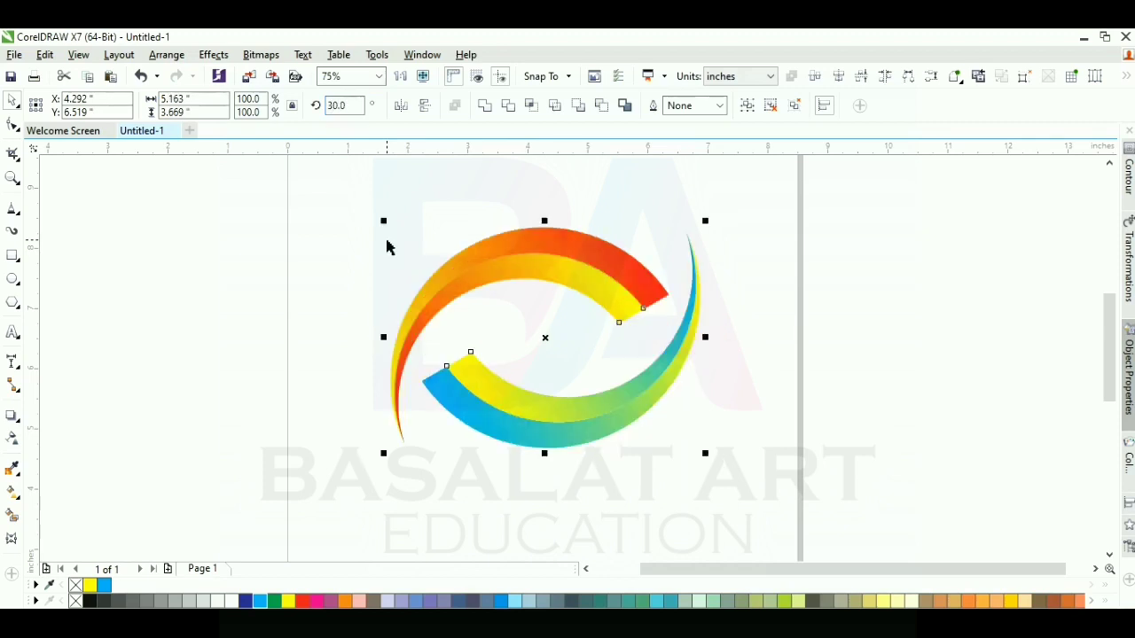
{"action": "left_click", "coordinate": [317, 282]}
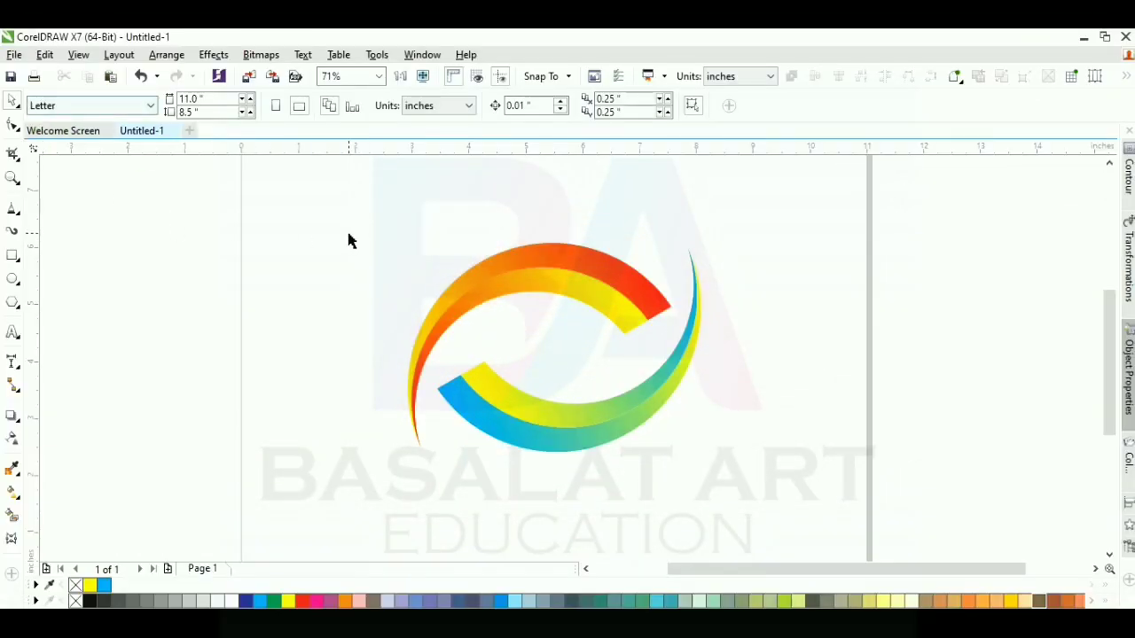
Enlarge the whole logo proportionally about its center so that it fills most of the landscape page
{"action": "left_click", "coordinate": [13, 178]}
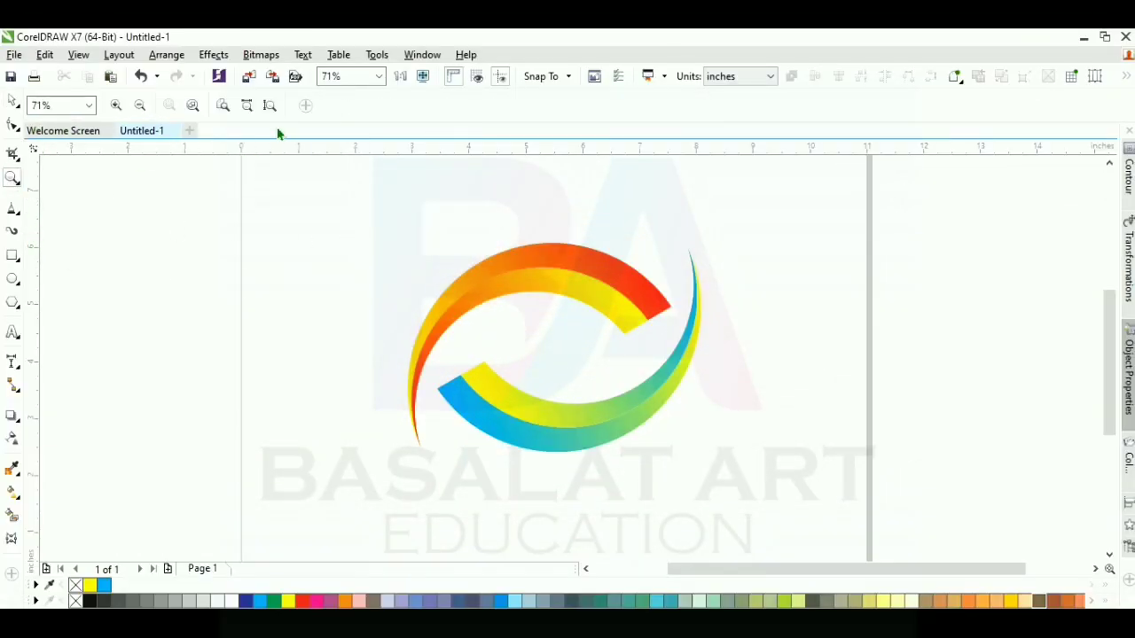
{"action": "left_click", "coordinate": [224, 112]}
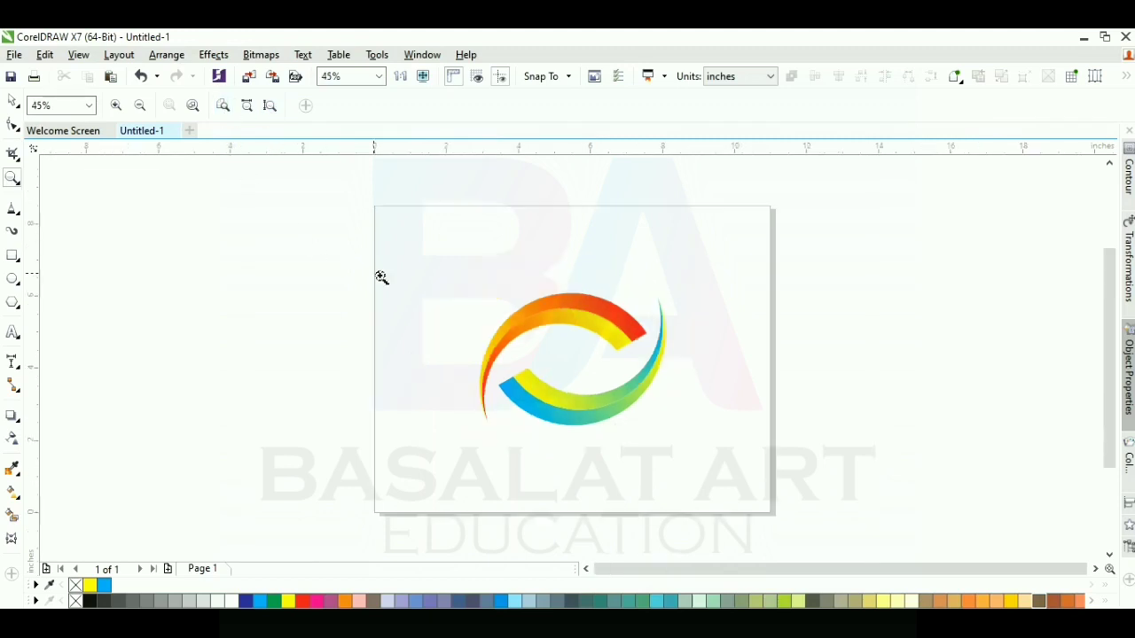
{"action": "left_click", "coordinate": [12, 100]}
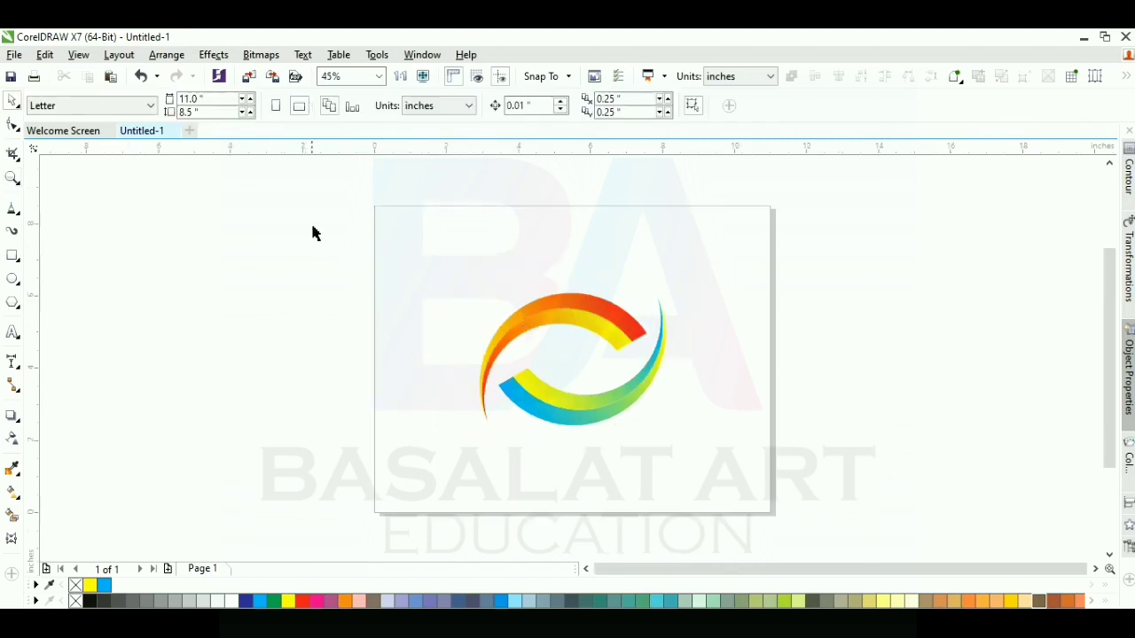
{"action": "left_click_drag", "start_coordinate": [312, 233], "coordinate": [814, 485]}
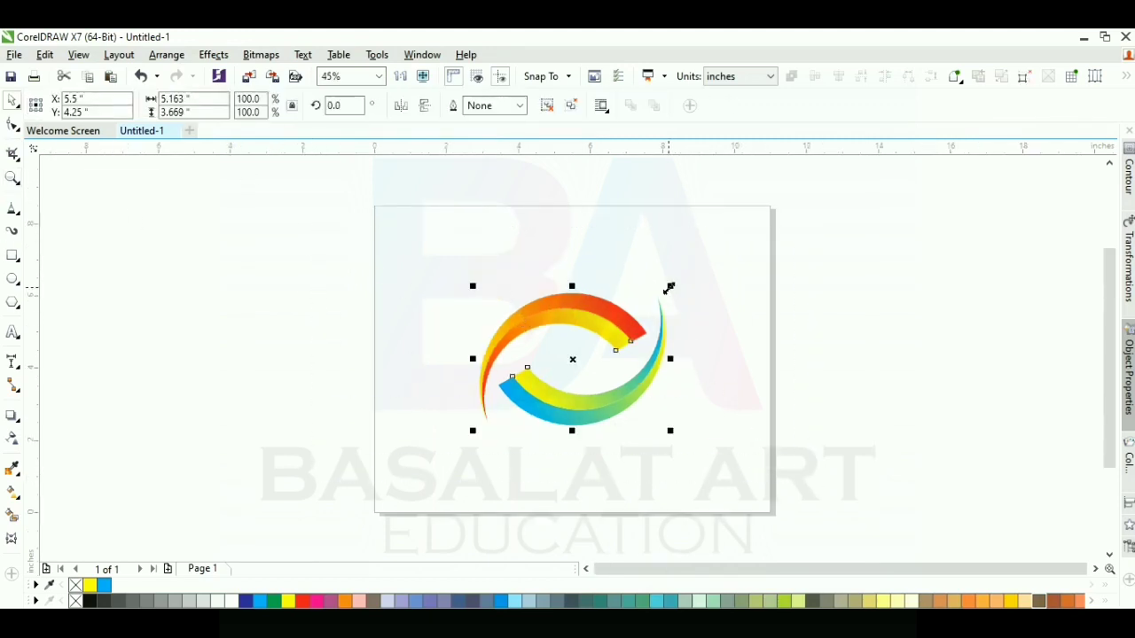
{"action": "left_click_drag", "start_coordinate": [670, 287], "coordinate": [743, 235]}
{"action": "left_click", "coordinate": [821, 280]}
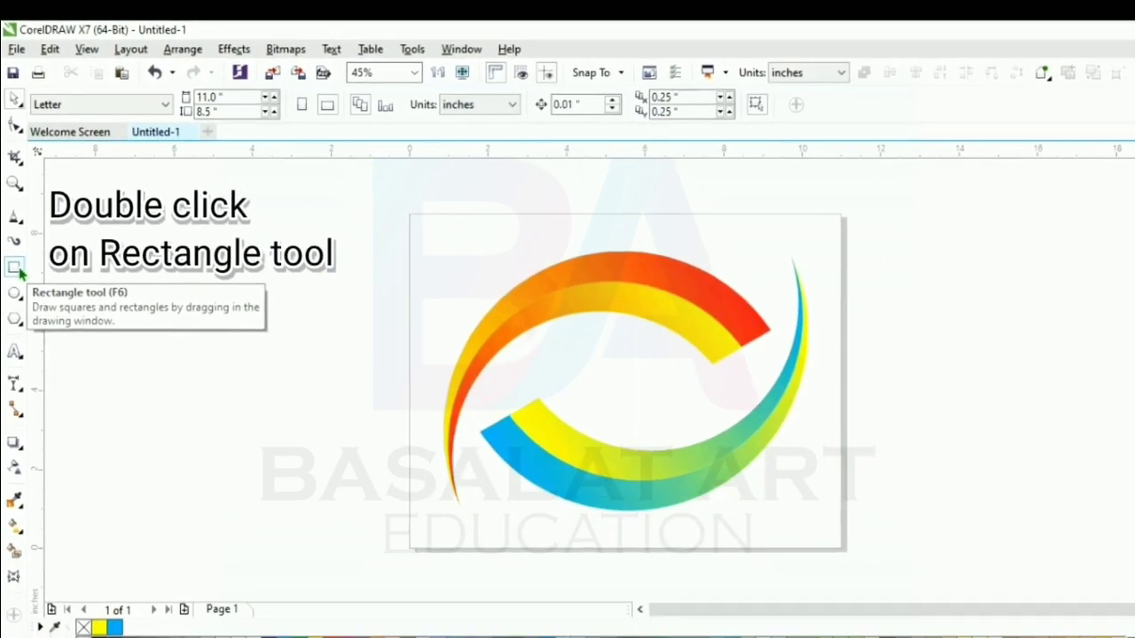
Create a page-sized rectangle behind the logo and set its outline width to None
{"action": "double_click", "coordinate": [16, 268]}
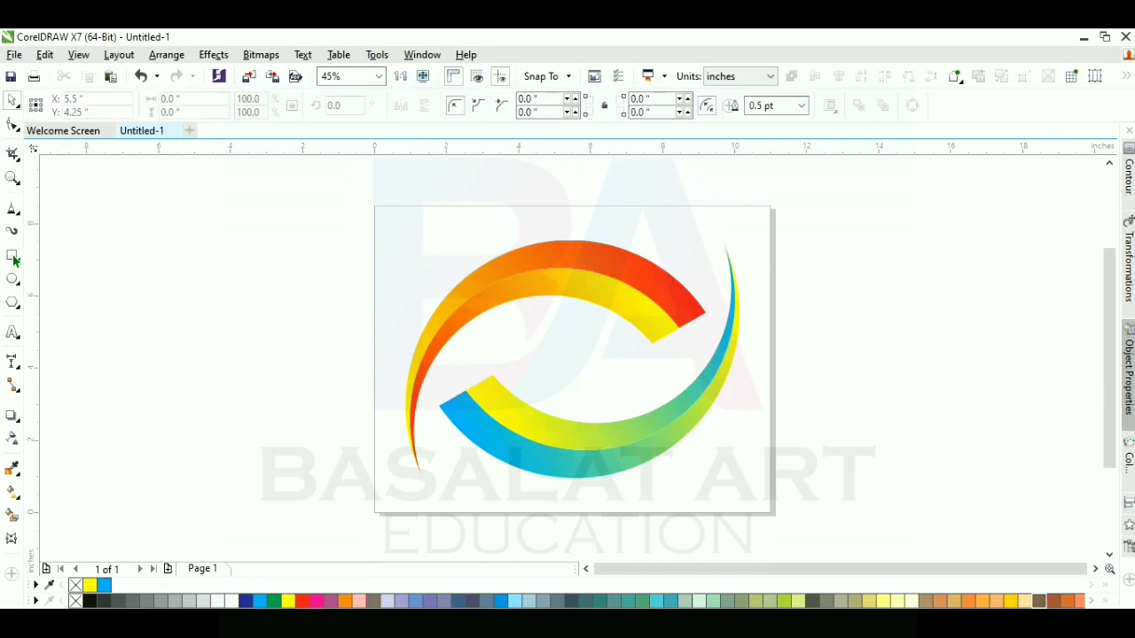
{"action": "key", "text": "space"}
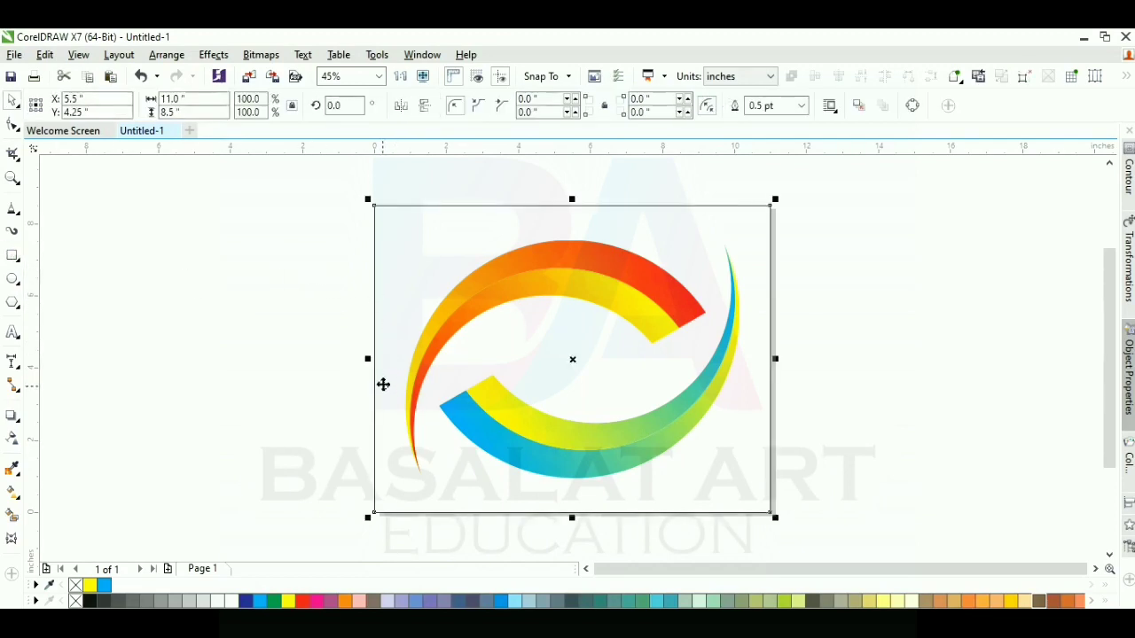
{"action": "left_click", "coordinate": [800, 106]}
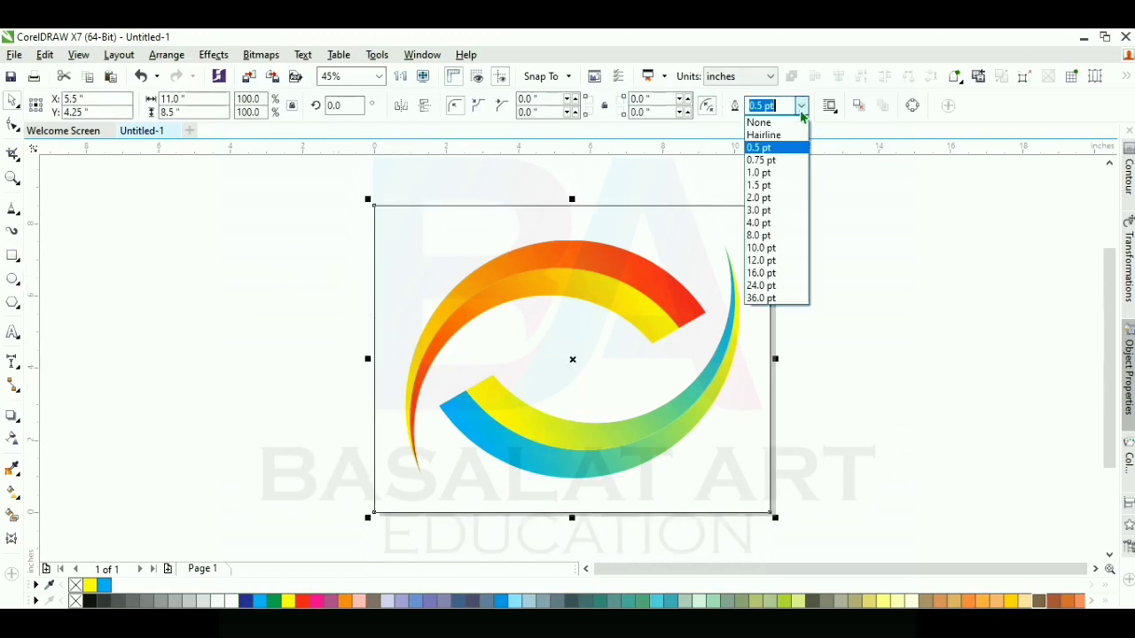
{"action": "left_click", "coordinate": [788, 128]}
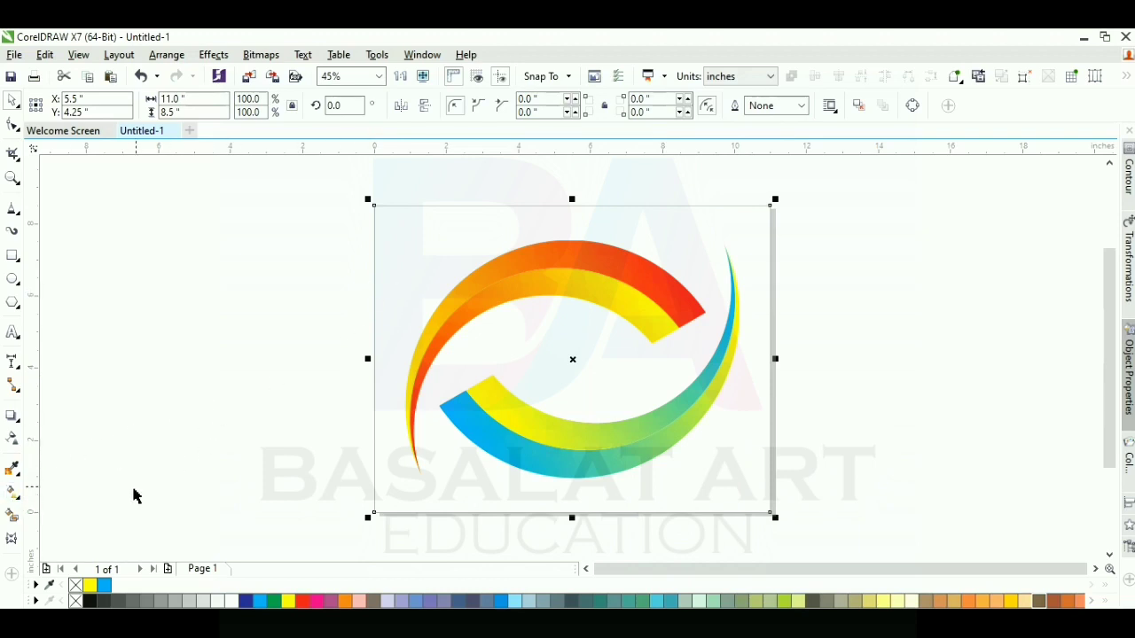
Fill the background rectangle with the Candy Polka Dot vector pattern from the personal fills
{"action": "left_click", "coordinate": [13, 493]}
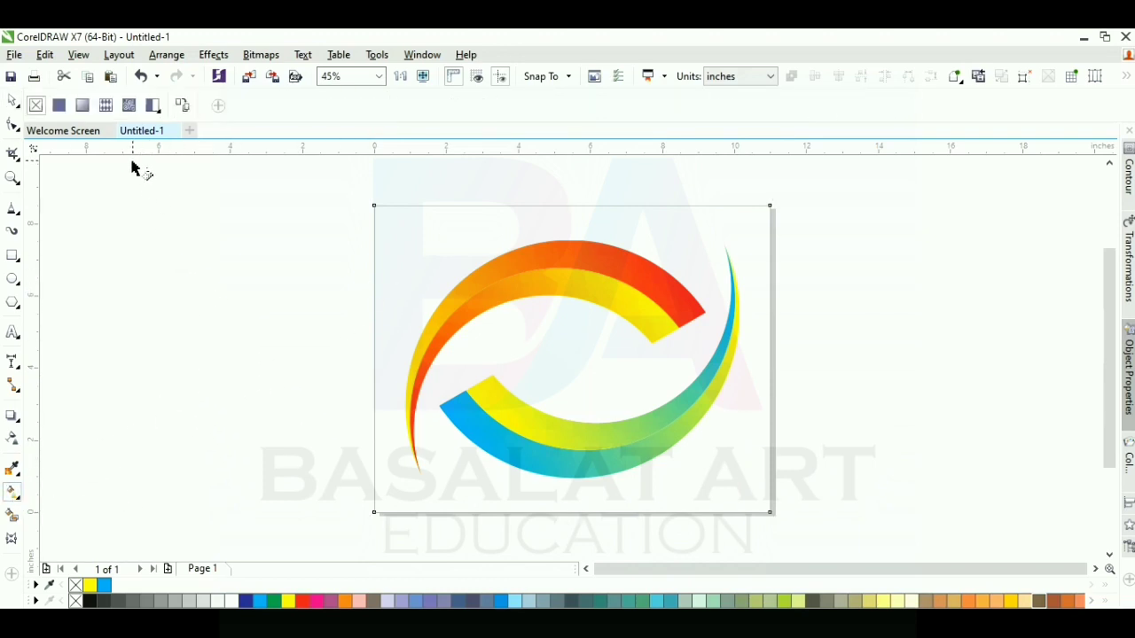
{"action": "left_click", "coordinate": [105, 106]}
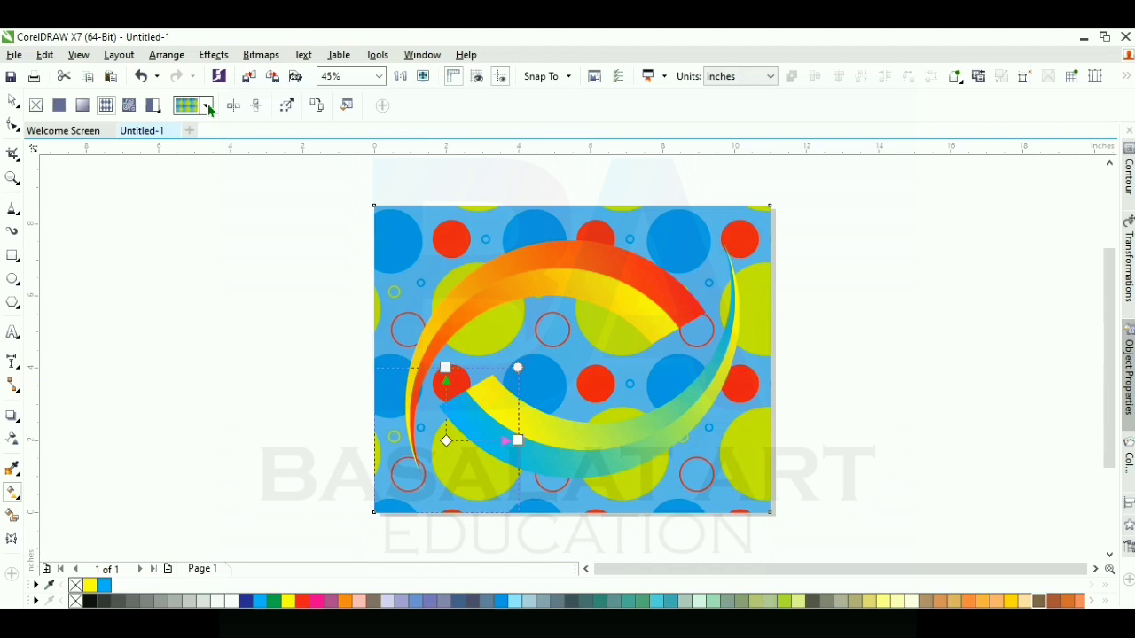
{"action": "left_click", "coordinate": [207, 106]}
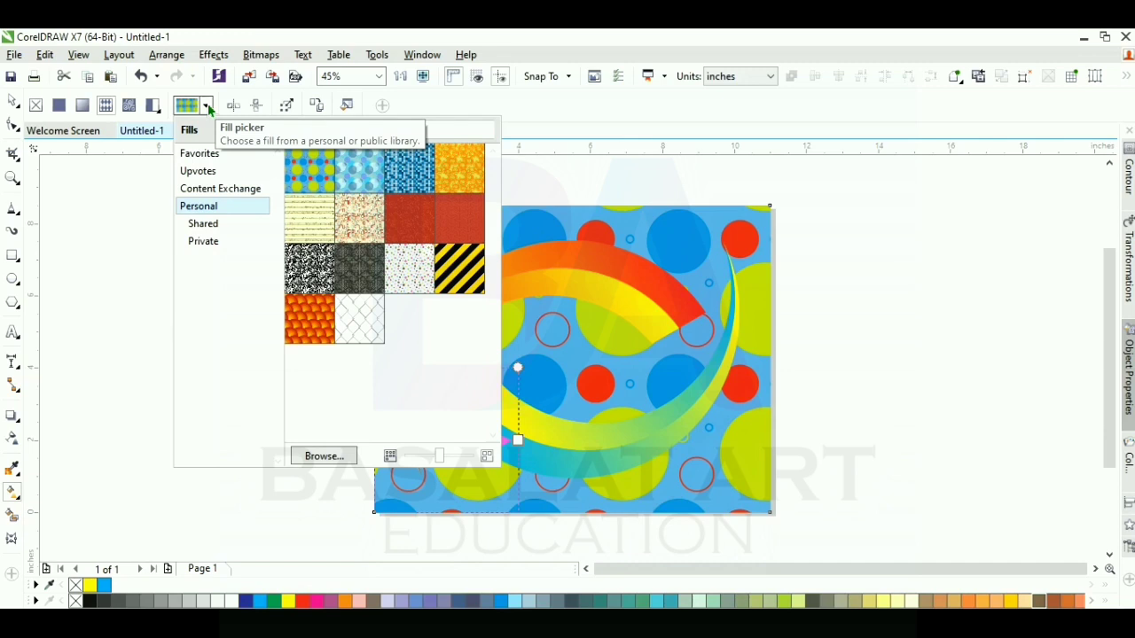
{"action": "left_click", "coordinate": [411, 272]}
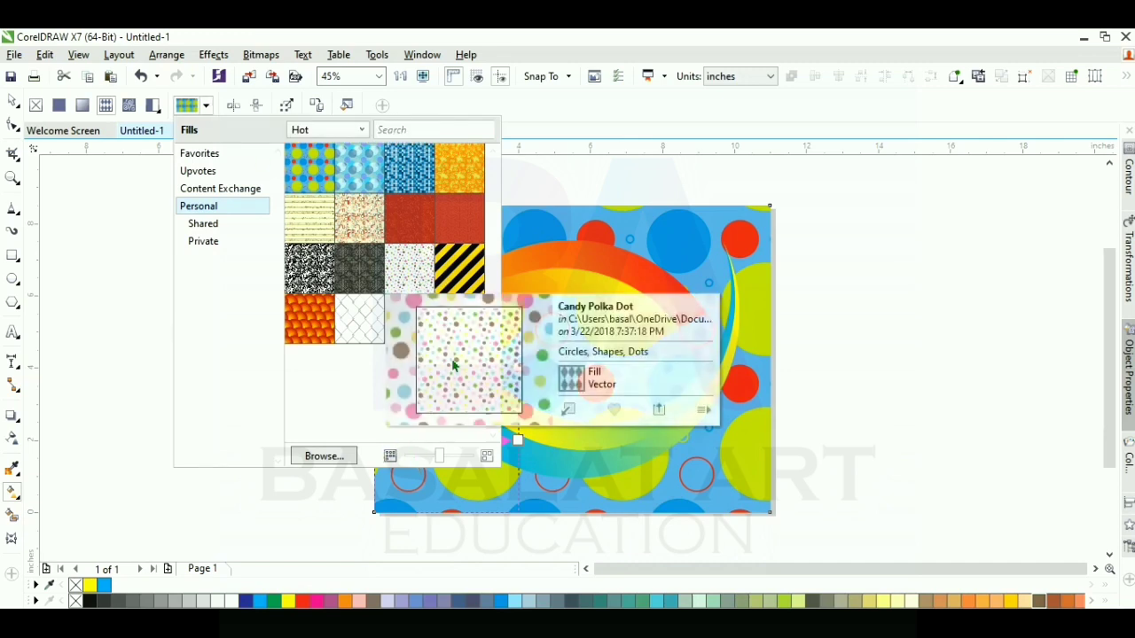
{"action": "left_click", "coordinate": [569, 409]}
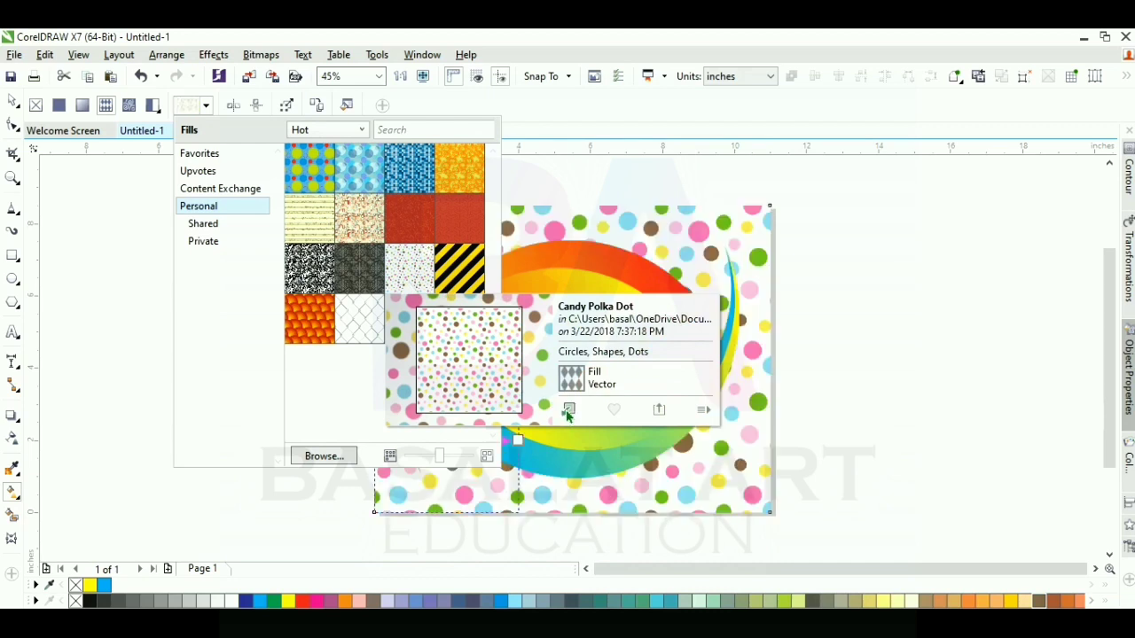
Apply a uniform transparency of 80 to the polka dot background rectangle
{"action": "left_click", "coordinate": [11, 444]}
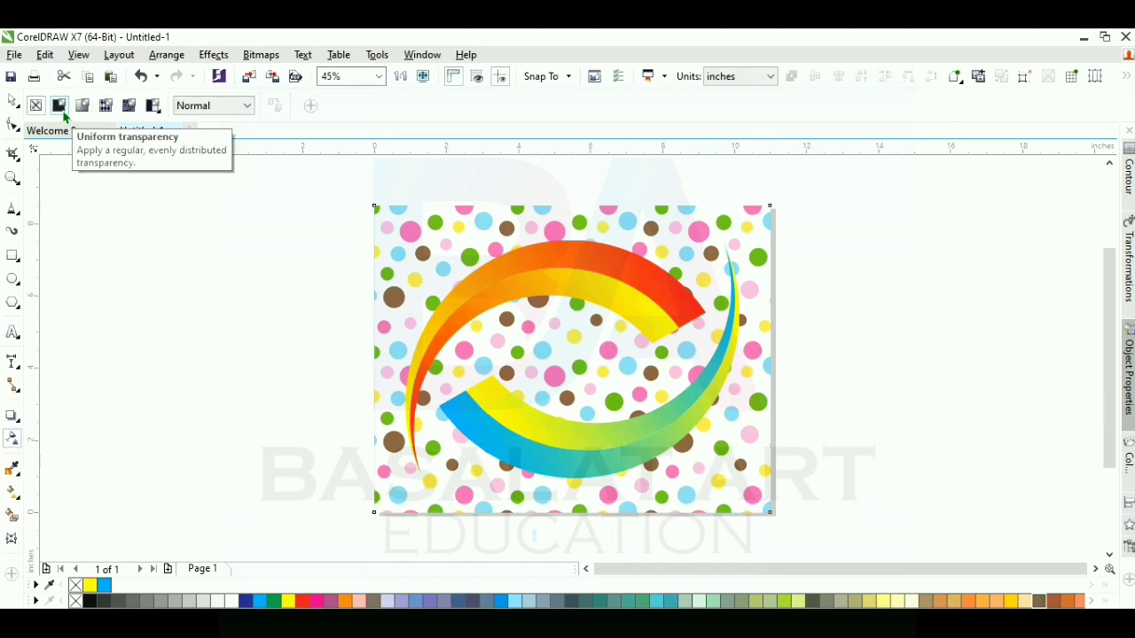
{"action": "left_click", "coordinate": [61, 107]}
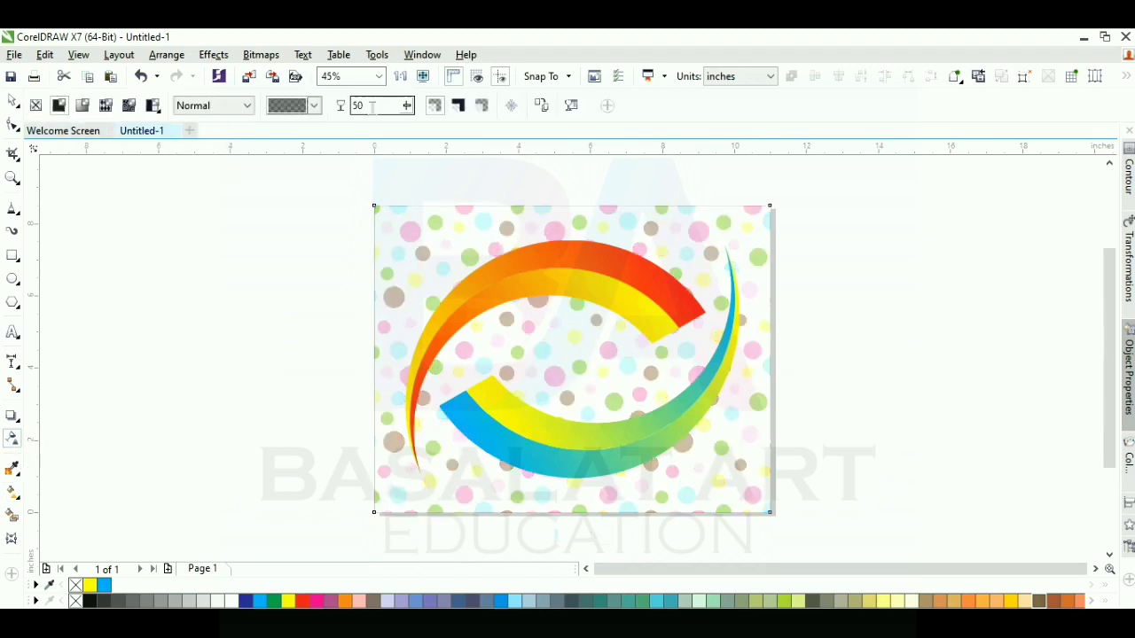
{"action": "double_click", "coordinate": [372, 106]}
{"action": "key", "text": "Return"}
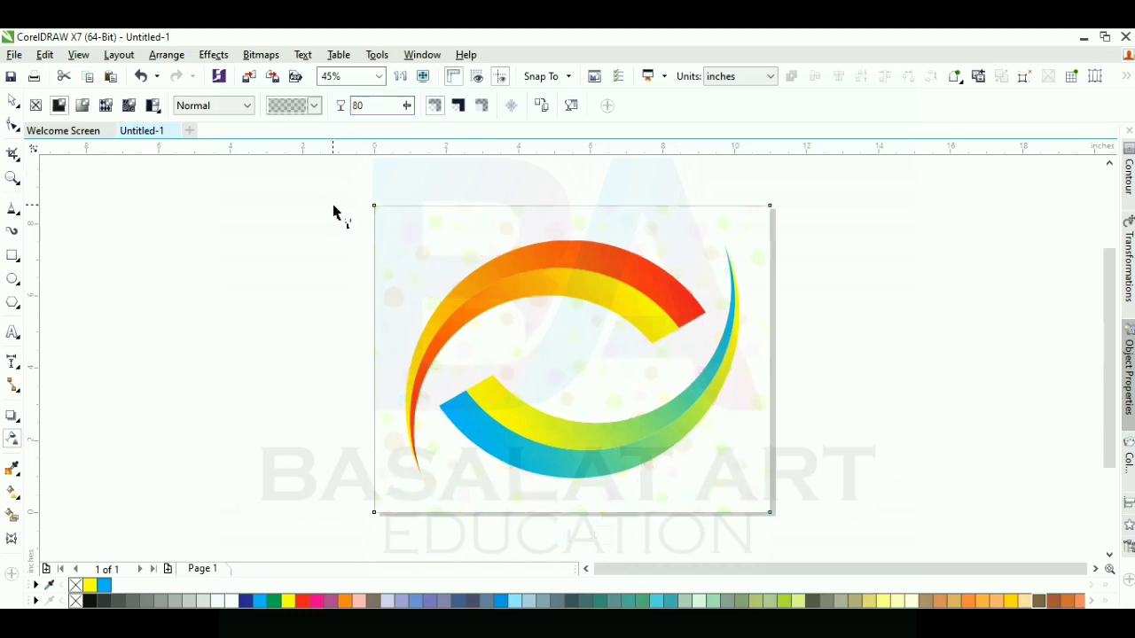
Create a second page-sized rectangle behind the polka dot background and the logo
{"action": "key", "text": "space"}
{"action": "left_click", "coordinate": [394, 247]}
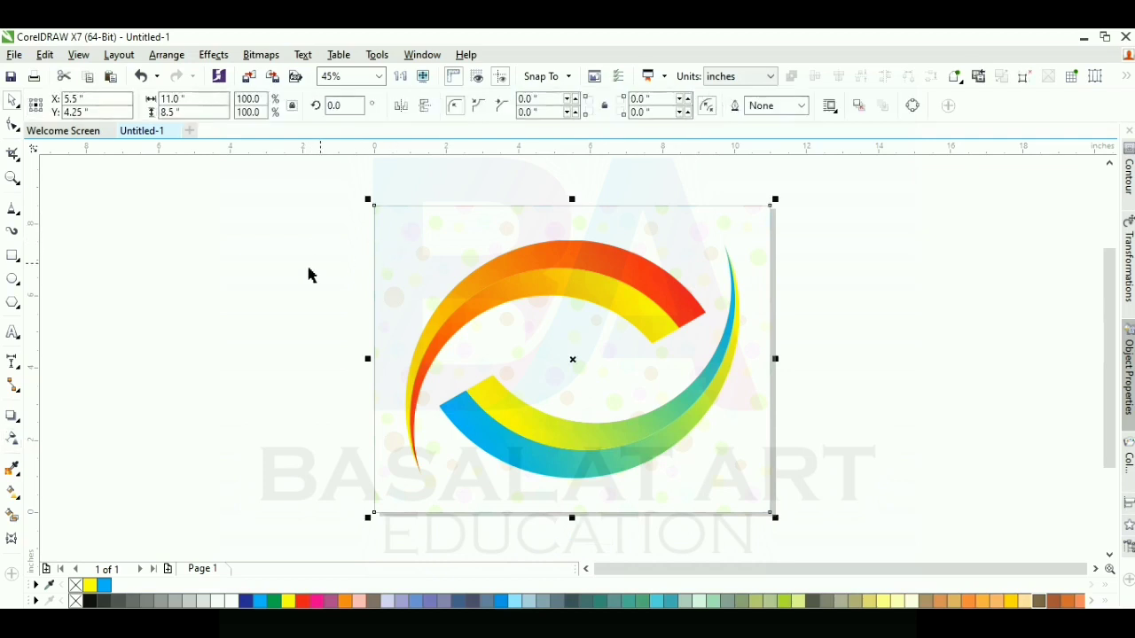
{"action": "left_click", "coordinate": [109, 294]}
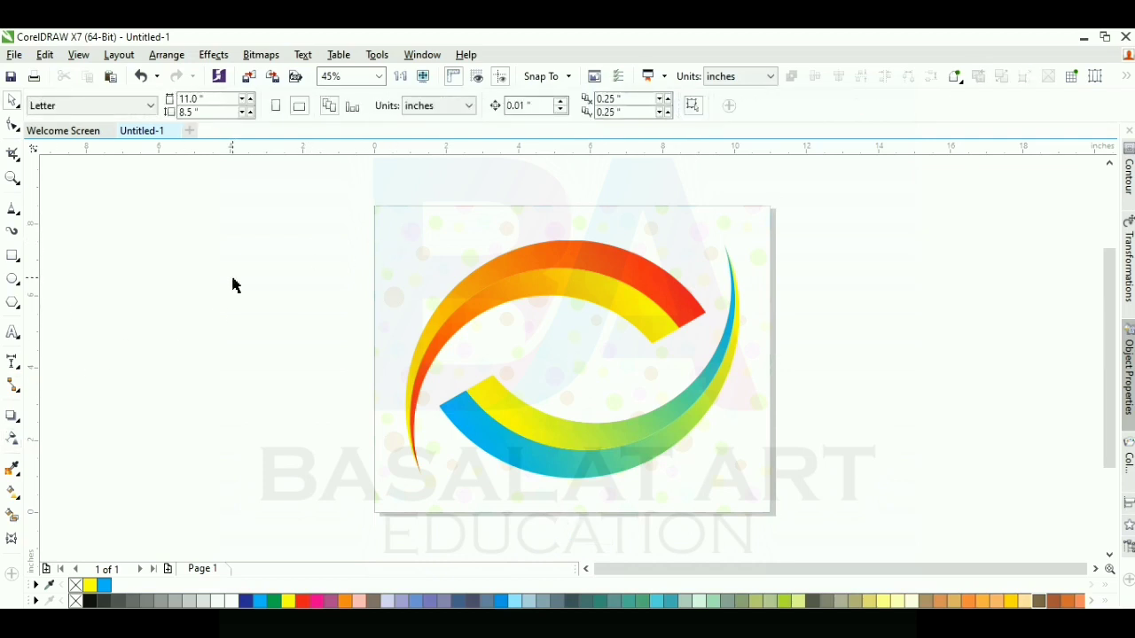
{"action": "double_click", "coordinate": [13, 255]}
{"action": "left_click", "coordinate": [12, 99]}
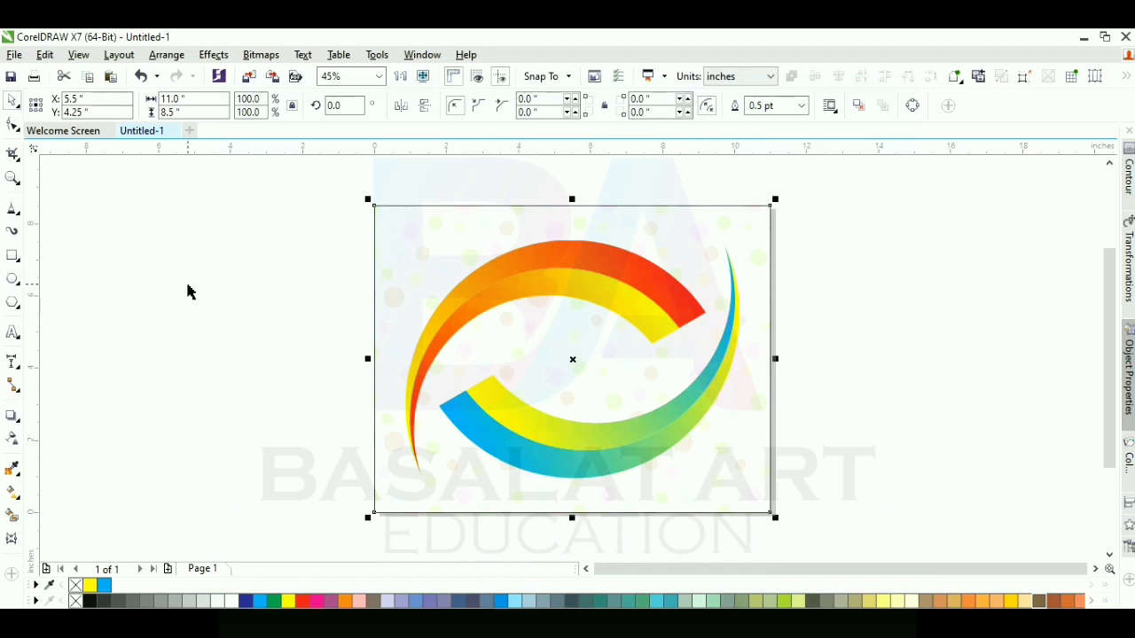
Apply a linear fountain fill to the new background rectangle, running vertically from its upper edge to its lower edge
{"action": "left_click", "coordinate": [12, 492]}
{"action": "left_click", "coordinate": [83, 105]}
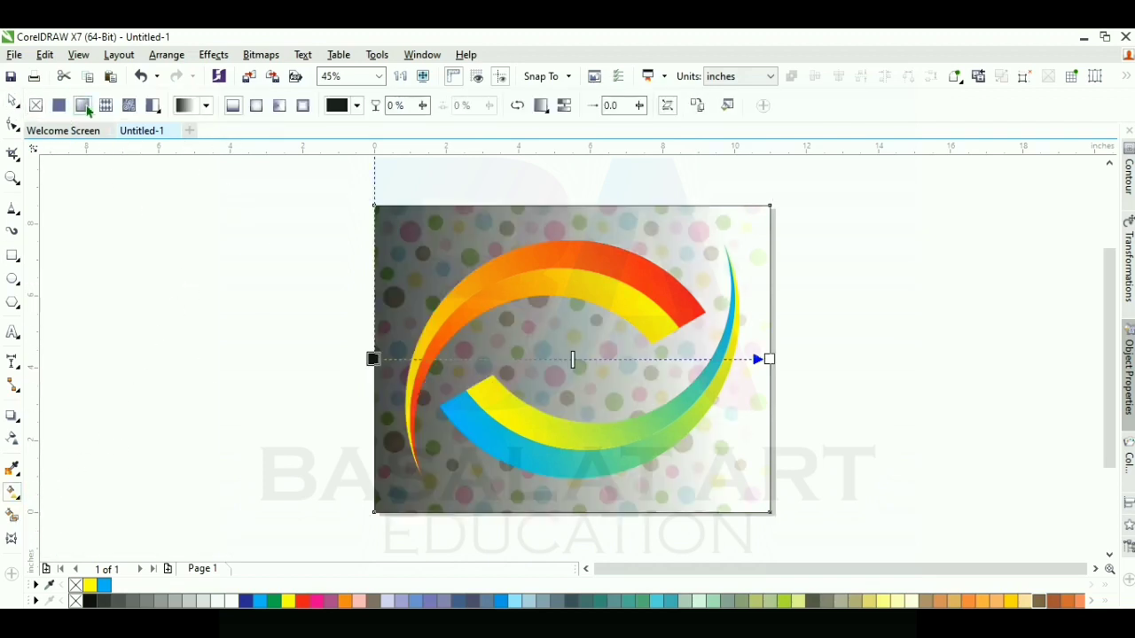
{"action": "left_click_drag", "start_coordinate": [372, 358], "coordinate": [560, 205]}
{"action": "left_click_drag", "start_coordinate": [765, 363], "coordinate": [560, 507]}
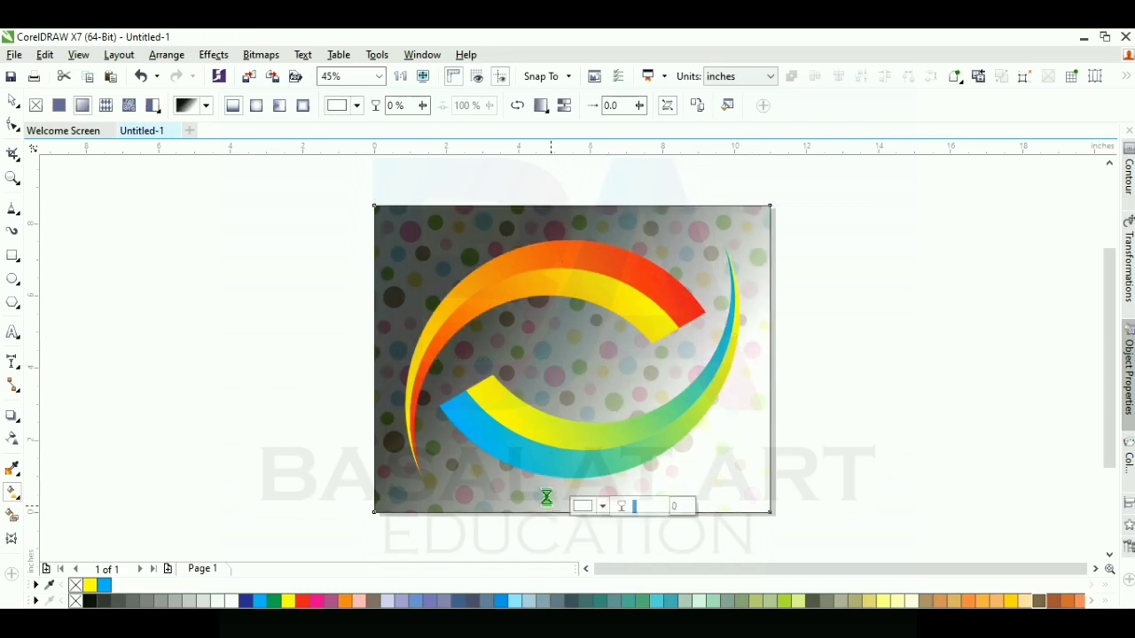
{"action": "left_click", "coordinate": [665, 106]}
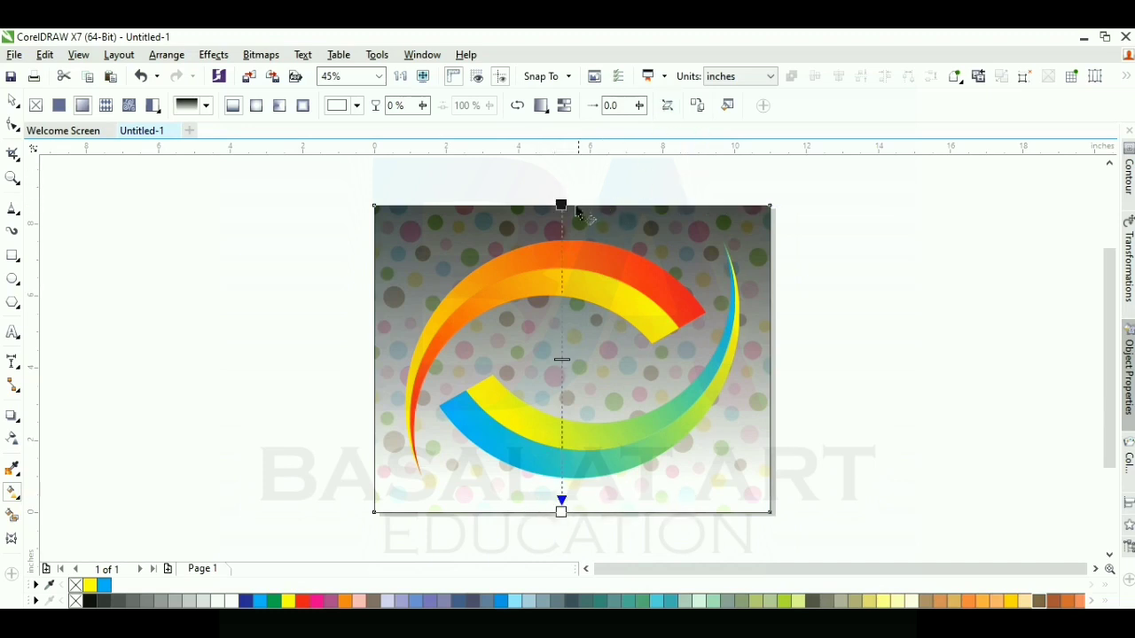
Color the background gradient blue at the upper end and red at the lower end, with a yellow node at the 50% midpoint
{"action": "left_click", "coordinate": [562, 205]}
{"action": "left_click", "coordinate": [505, 602]}
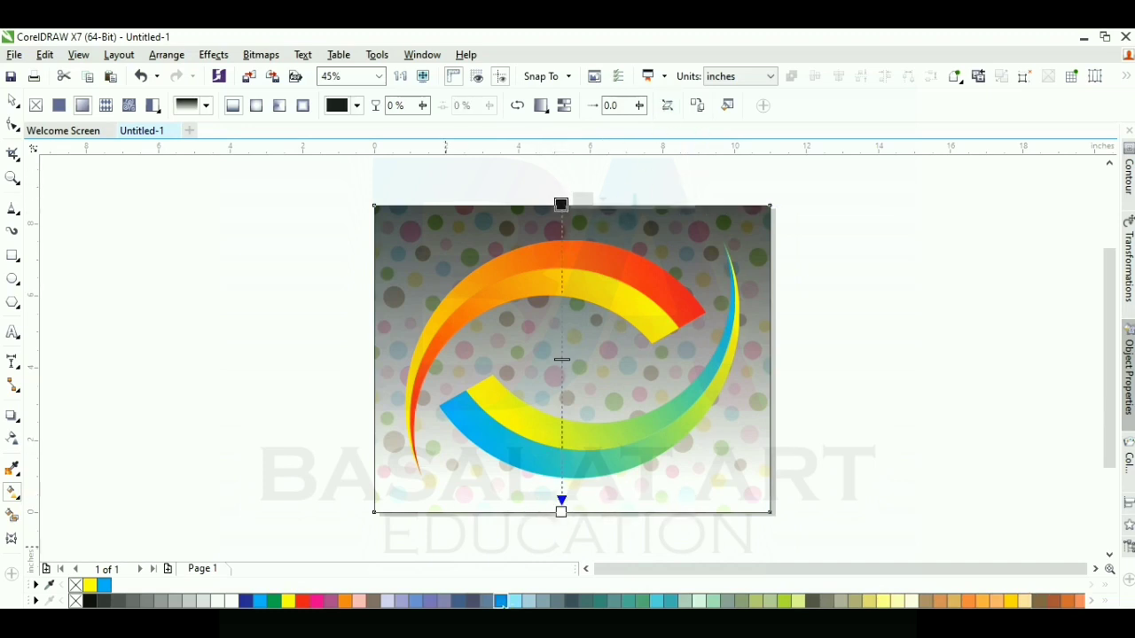
{"action": "left_click", "coordinate": [561, 512]}
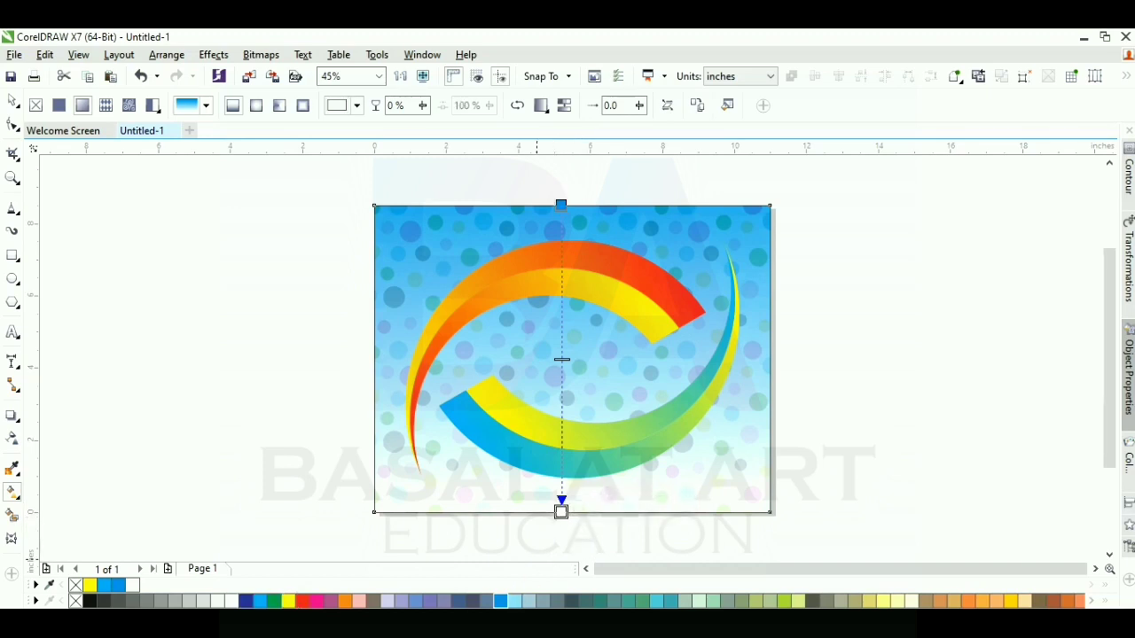
{"action": "left_click", "coordinate": [302, 600]}
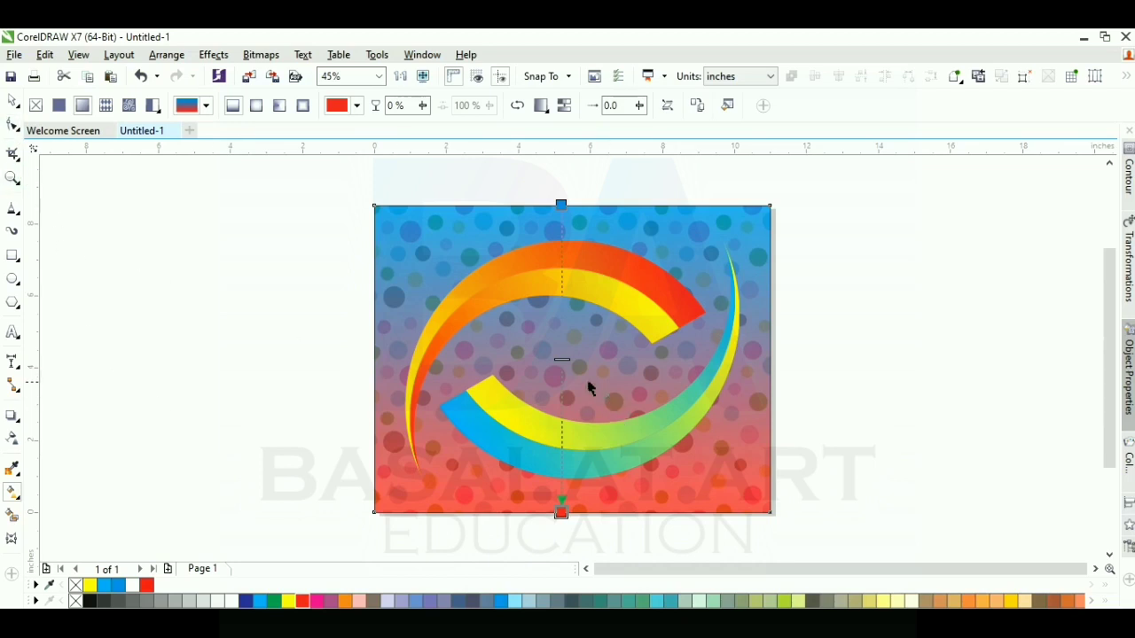
{"action": "double_click", "coordinate": [561, 367]}
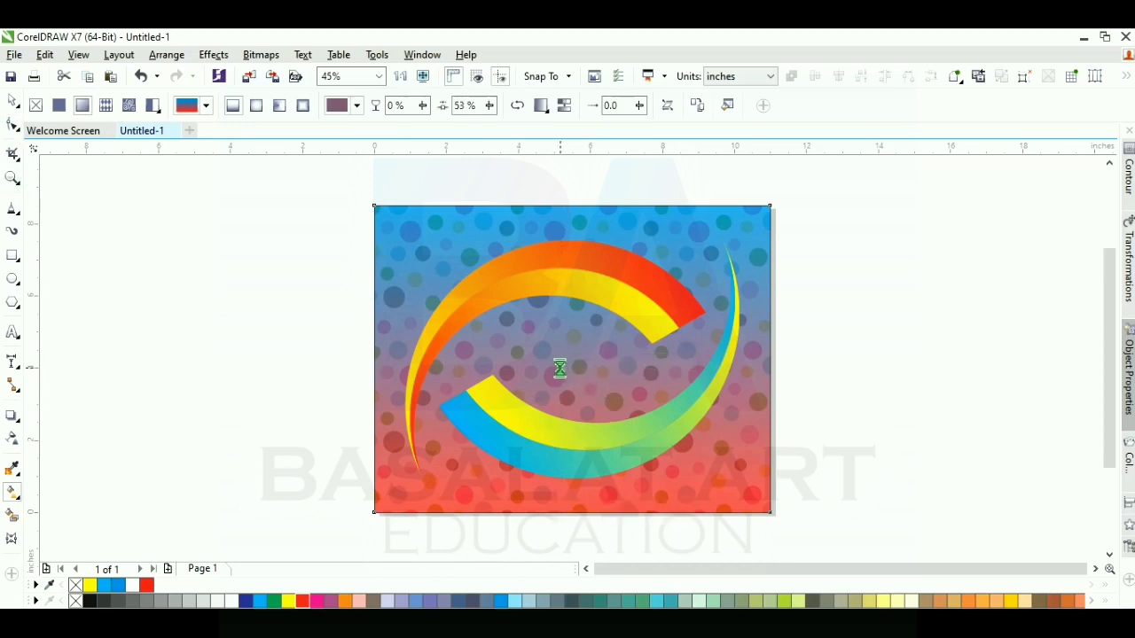
{"action": "left_click_drag", "start_coordinate": [561, 367], "coordinate": [561, 358]}
{"action": "left_click", "coordinate": [288, 601]}
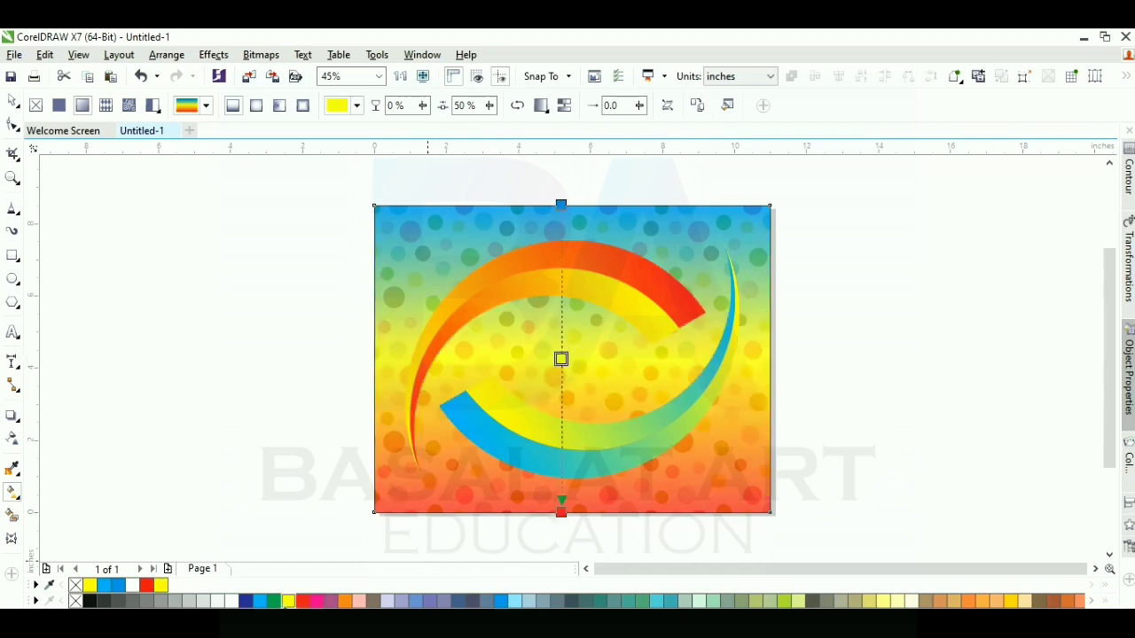
Lighten the blue-yellow-red background gradient to pastel by tinting it with white four times
{"action": "left_click", "coordinate": [12, 102]}
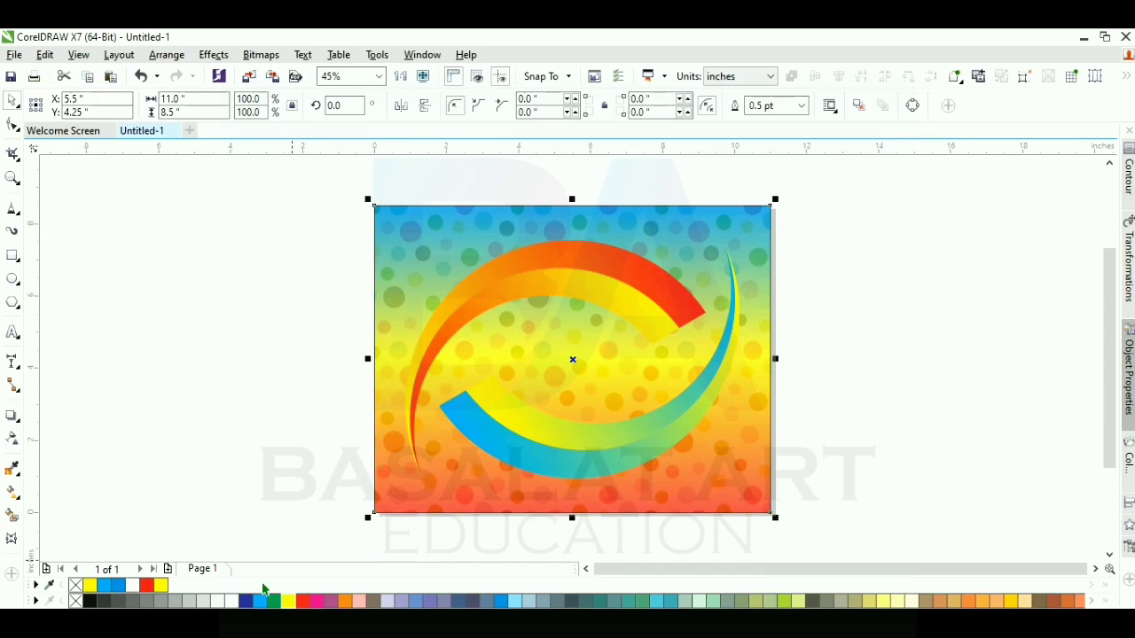
{"action": "left_click", "coordinate": [231, 601], "text": "ctrl"}
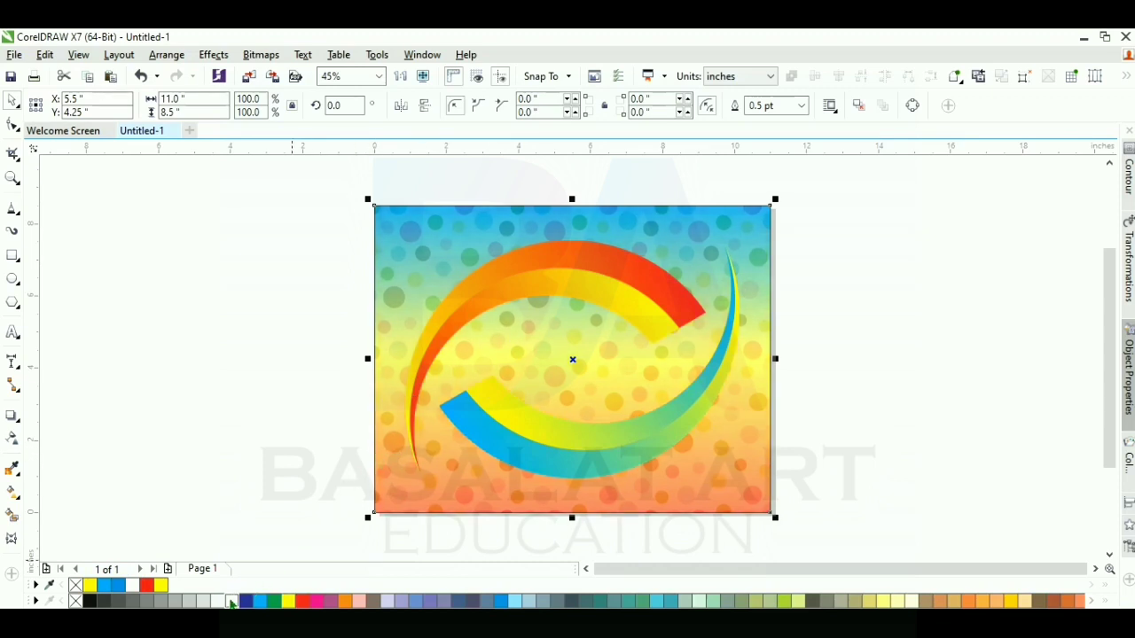
{"action": "left_click", "coordinate": [231, 601], "text": "ctrl"}
{"action": "left_click", "coordinate": [232, 603], "text": "ctrl"}
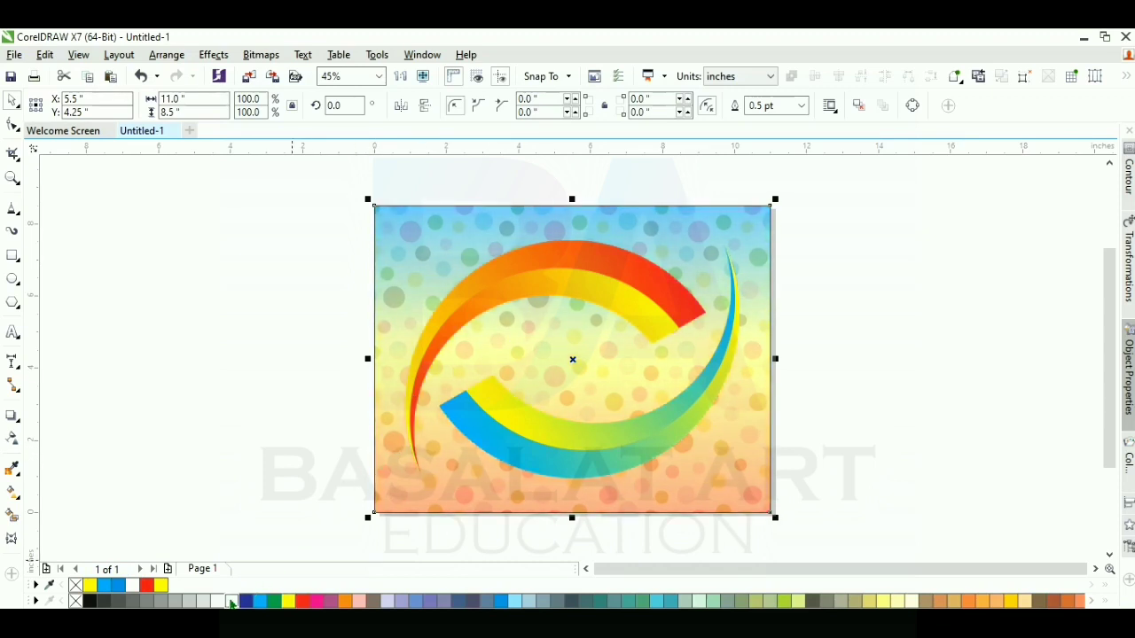
{"action": "left_click", "coordinate": [232, 603], "text": "ctrl"}
{"action": "left_click", "coordinate": [324, 287]}
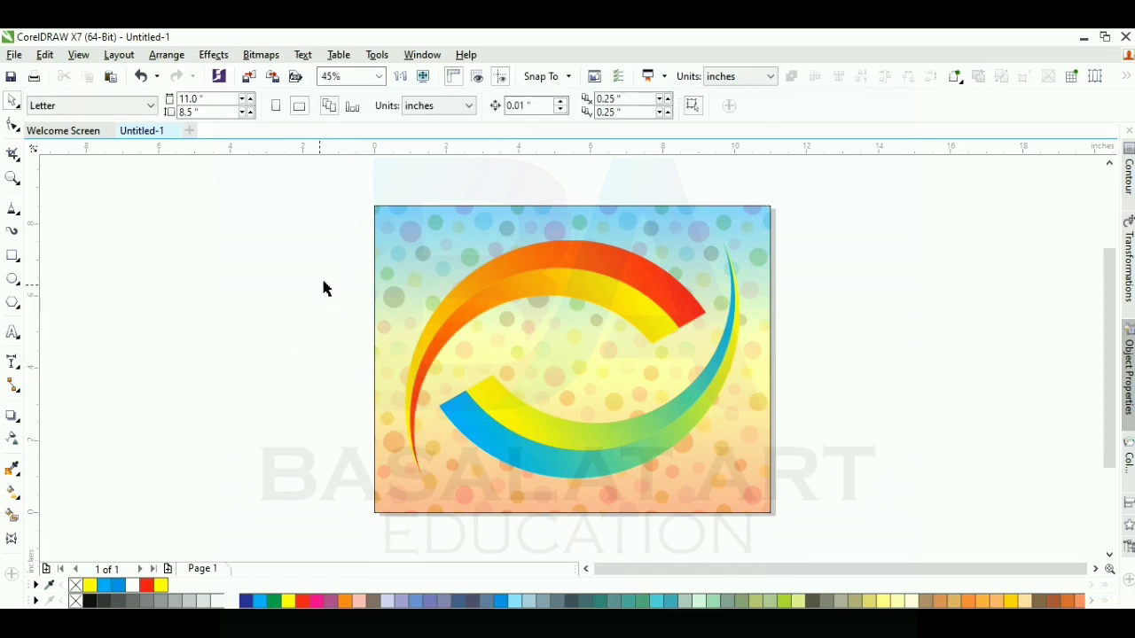
Add a drop shadow cast downward from the logo's center, with Middle feathering direction and Squared feathering edges
{"action": "left_click_drag", "start_coordinate": [806, 411], "coordinate": [842, 512]}
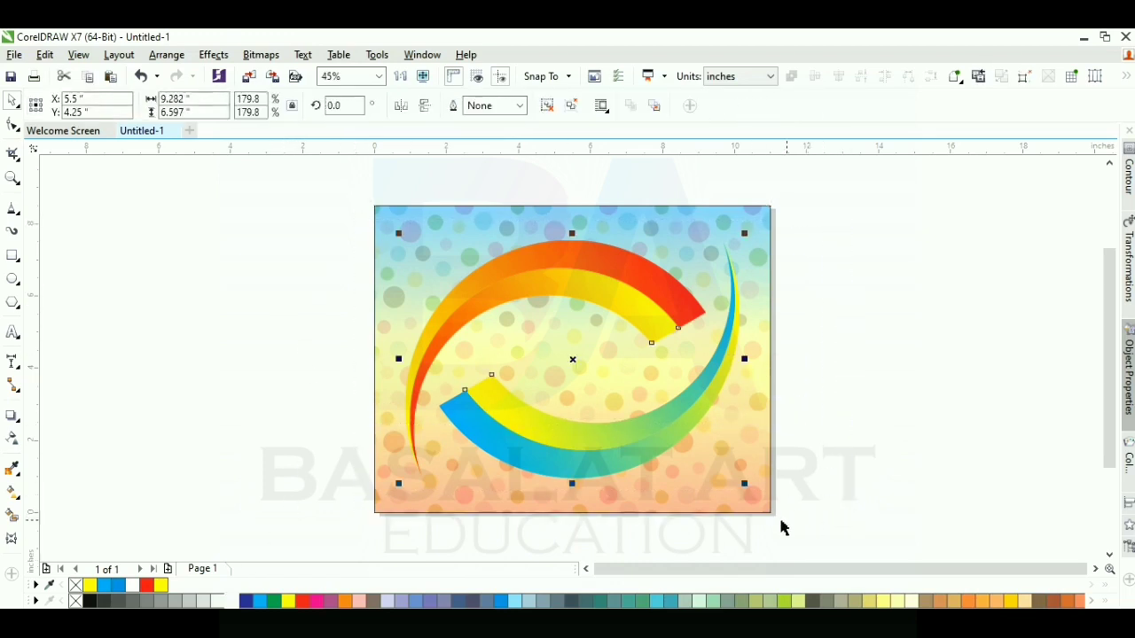
{"action": "left_click", "coordinate": [9, 419]}
{"action": "left_click_drag", "start_coordinate": [570, 360], "coordinate": [575, 489]}
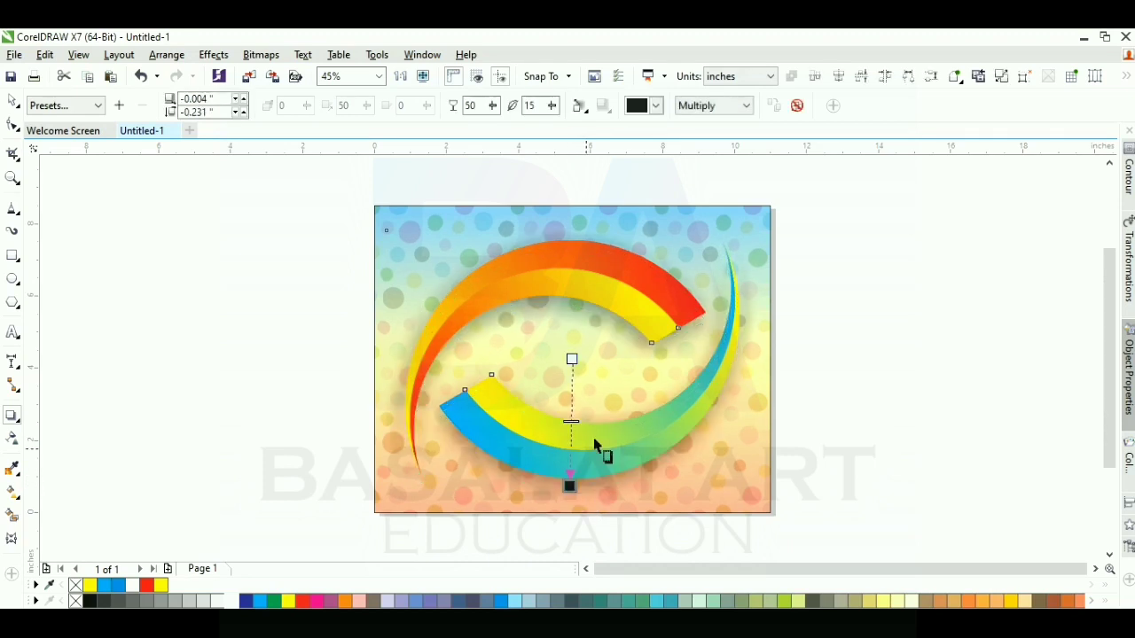
{"action": "left_click", "coordinate": [580, 106]}
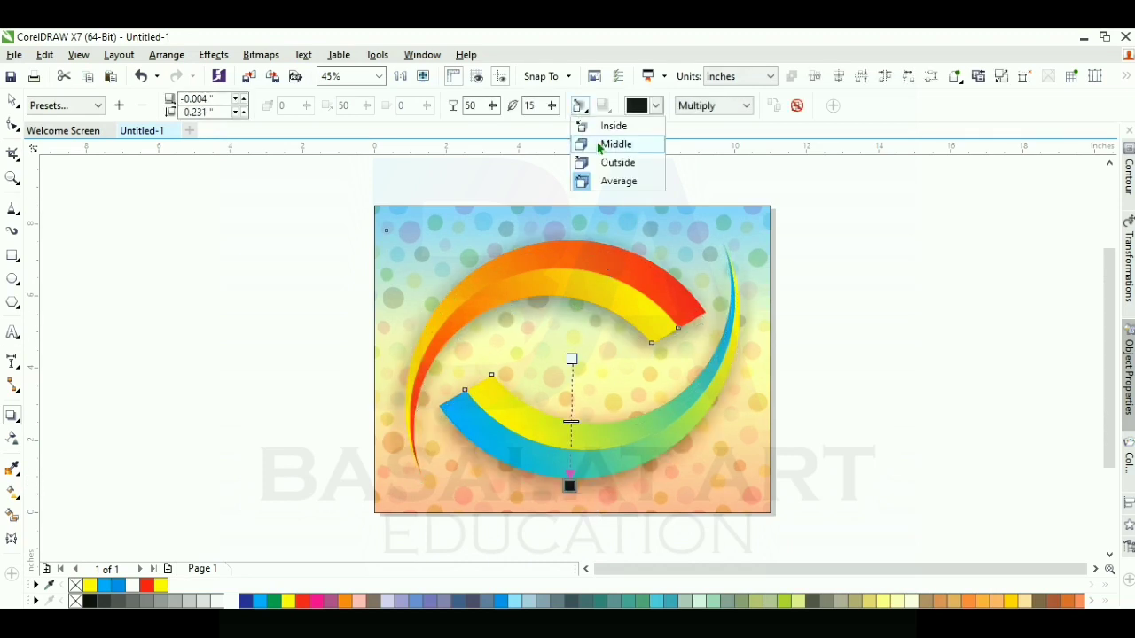
{"action": "left_click", "coordinate": [649, 145]}
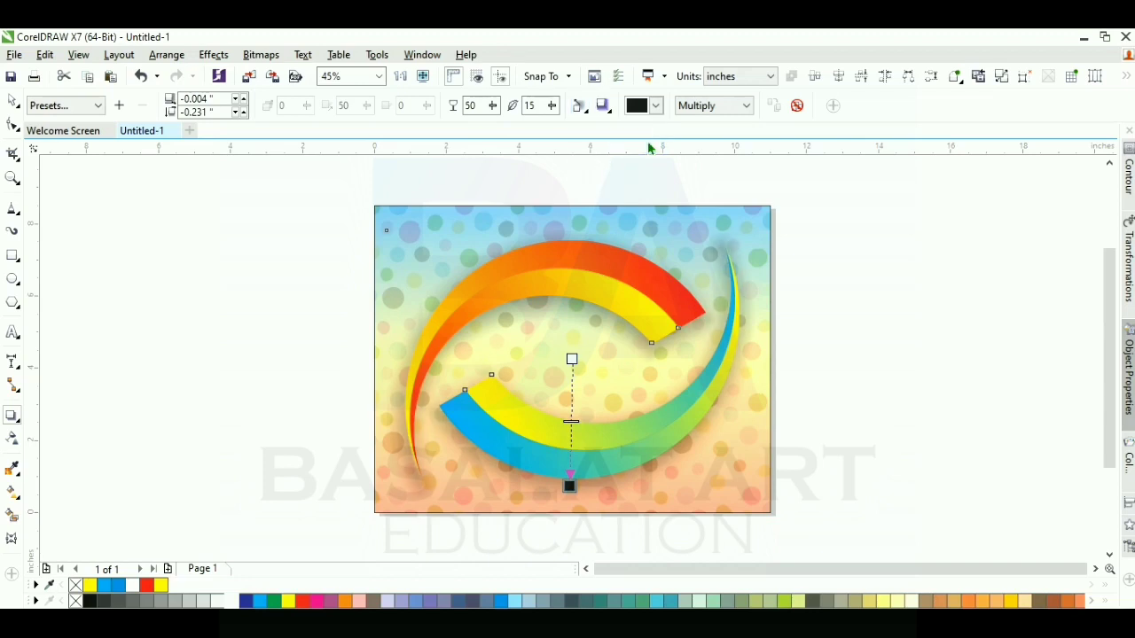
{"action": "left_click", "coordinate": [604, 106]}
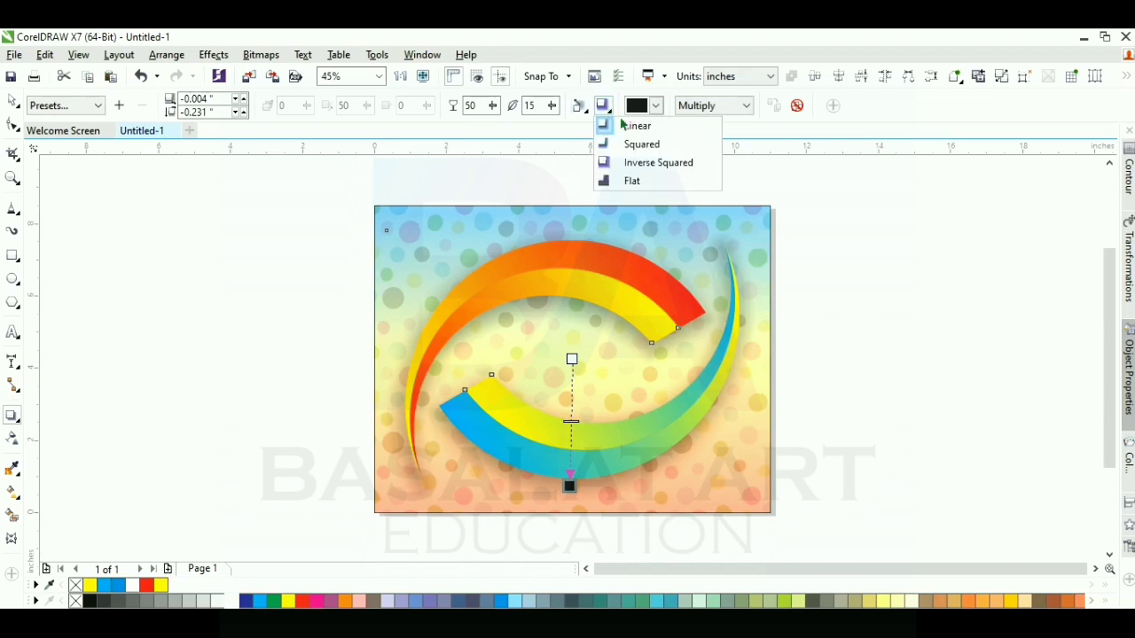
{"action": "left_click", "coordinate": [692, 151]}
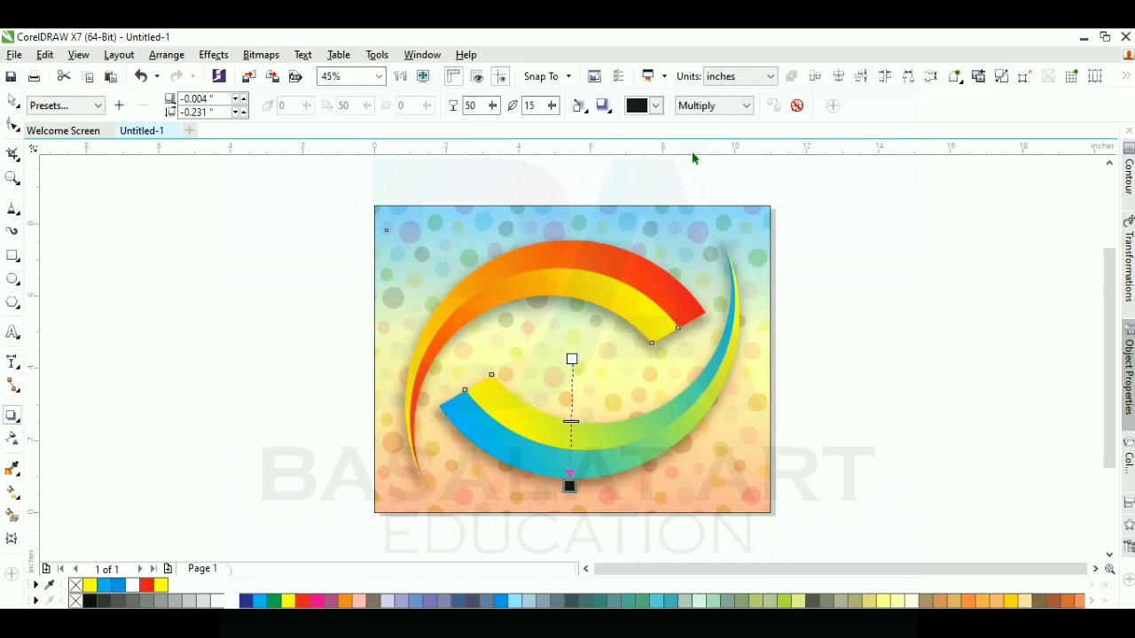
Set the logo shadow's feathering to 10 and opacity to 30, and offset it 0.073 in horizontally and -0.463 in vertically
{"action": "double_click", "coordinate": [537, 108]}
{"action": "type", "text": "1"}
{"action": "key", "text": "Return"}
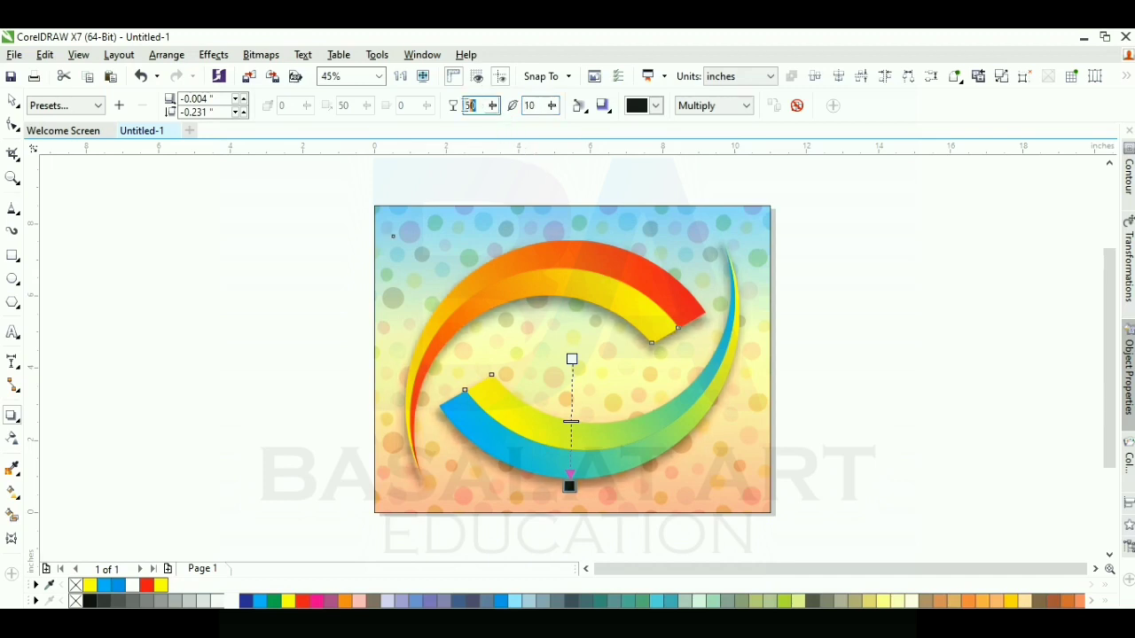
{"action": "double_click", "coordinate": [470, 105]}
{"action": "type", "text": "30"}
{"action": "left_click_drag", "start_coordinate": [569, 486], "coordinate": [592, 494]}
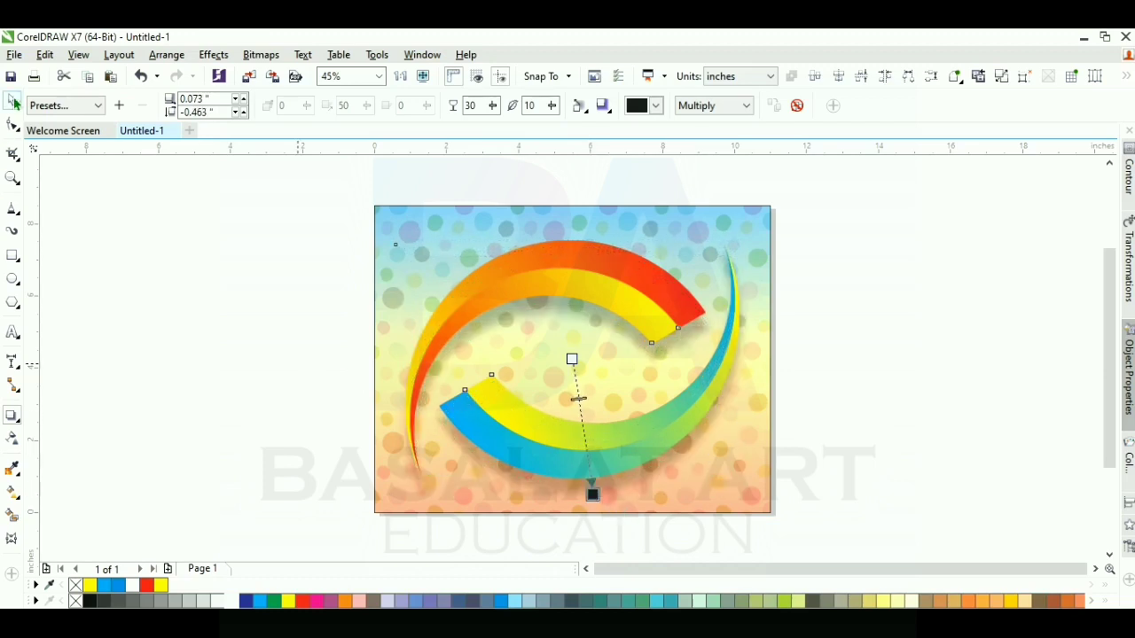
{"action": "left_click", "coordinate": [13, 103]}
{"action": "left_click", "coordinate": [284, 385]}
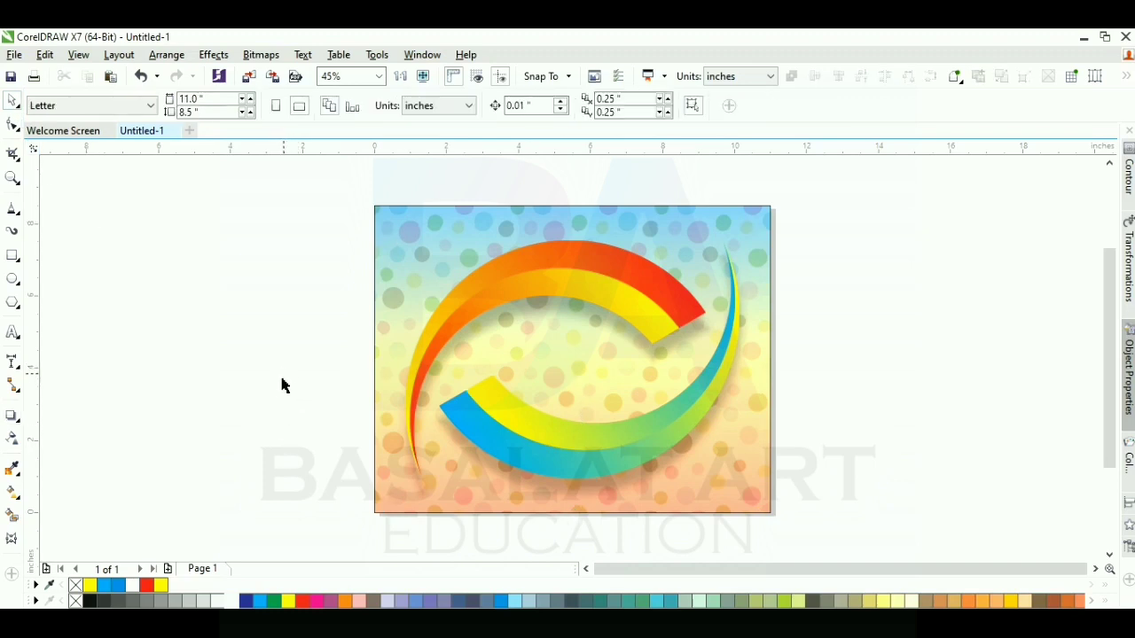
{"action": "left_click", "coordinate": [395, 223]}
{"action": "left_click_drag", "start_coordinate": [395, 222], "coordinate": [457, 198]}
{"action": "left_click", "coordinate": [320, 343]}
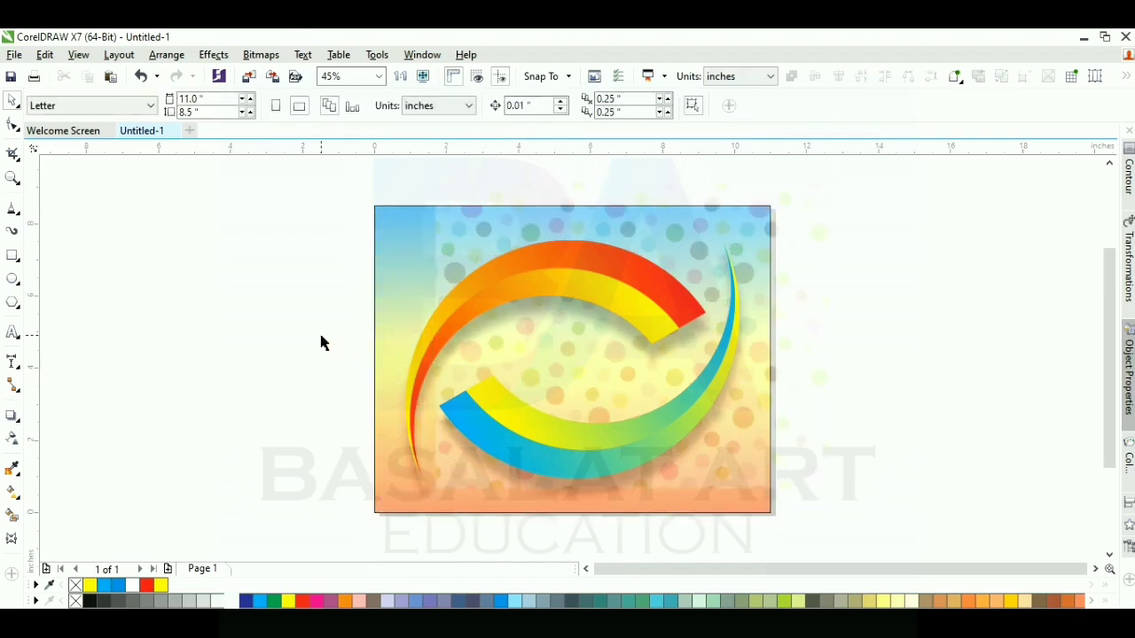
{"action": "left_click", "coordinate": [392, 256]}
{"action": "left_click_drag", "start_coordinate": [392, 256], "coordinate": [337, 306]}
{"action": "key", "text": "ctrl+z"}
{"action": "key", "text": "ctrl+z"}
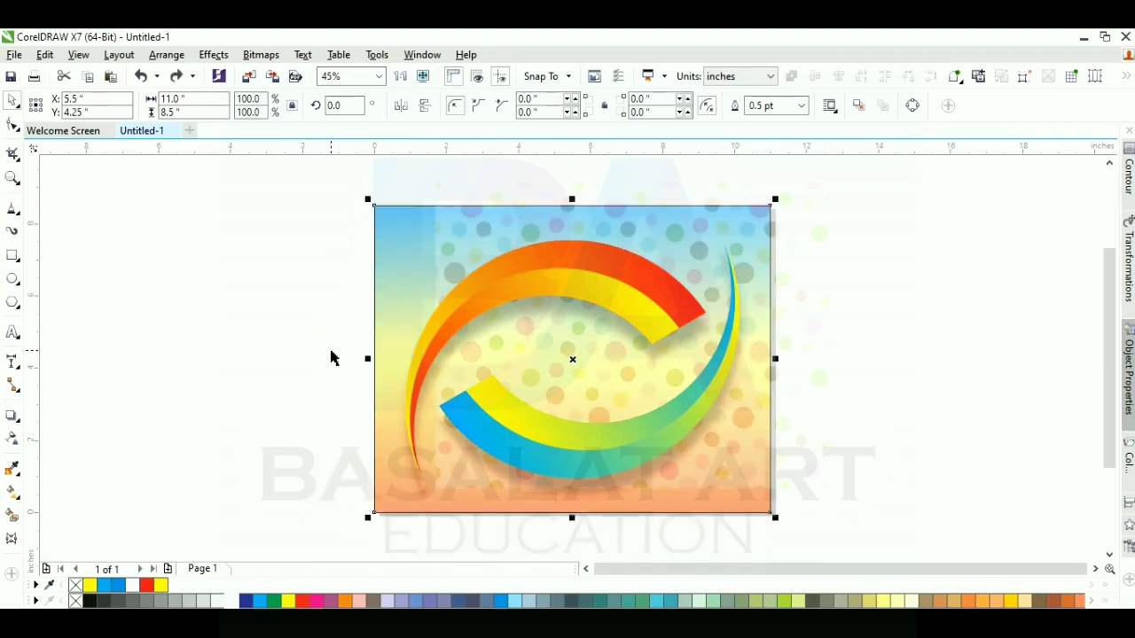
{"action": "left_click", "coordinate": [327, 315]}
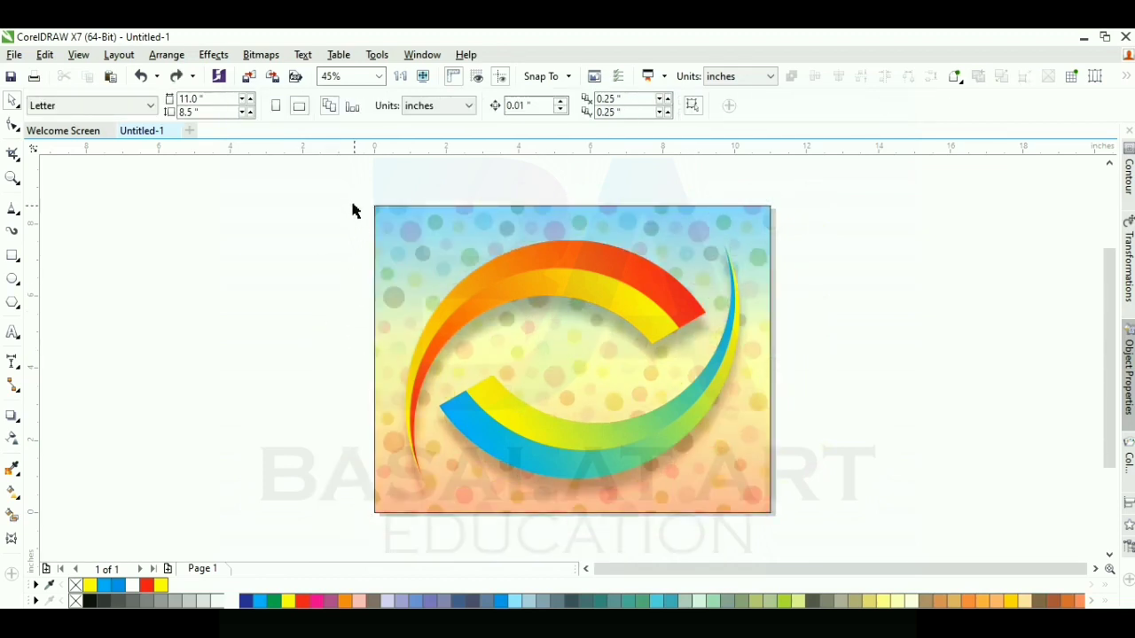
Remove the outline from both background rectangles and preview the finished design in full screen
{"action": "left_click_drag", "start_coordinate": [353, 203], "coordinate": [403, 233]}
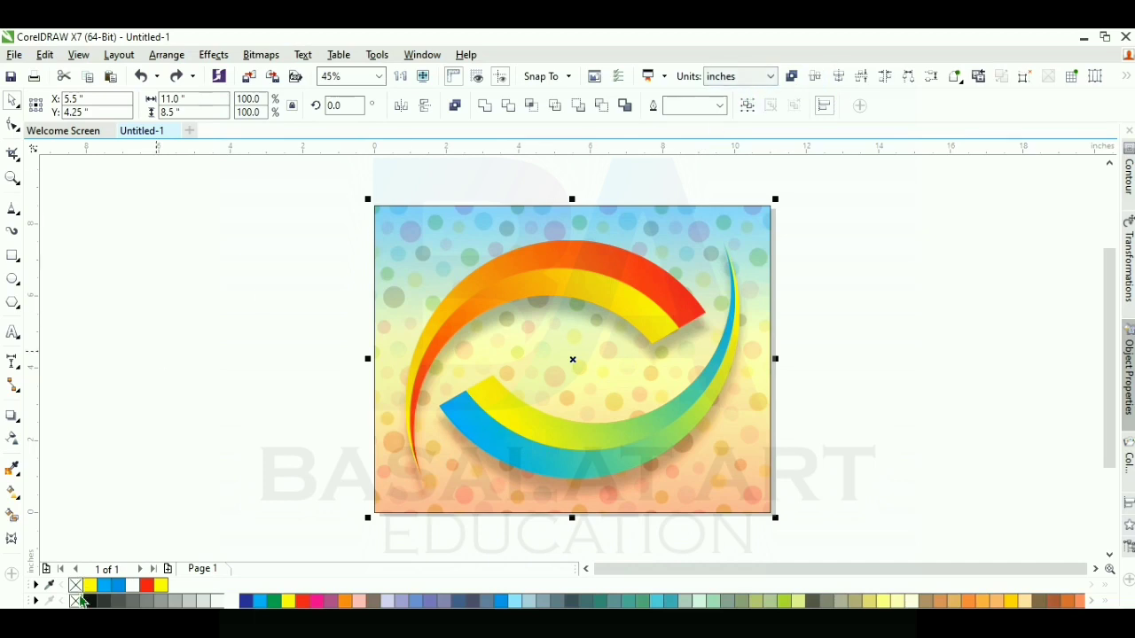
{"action": "right_click", "coordinate": [79, 602]}
{"action": "left_click", "coordinate": [286, 391]}
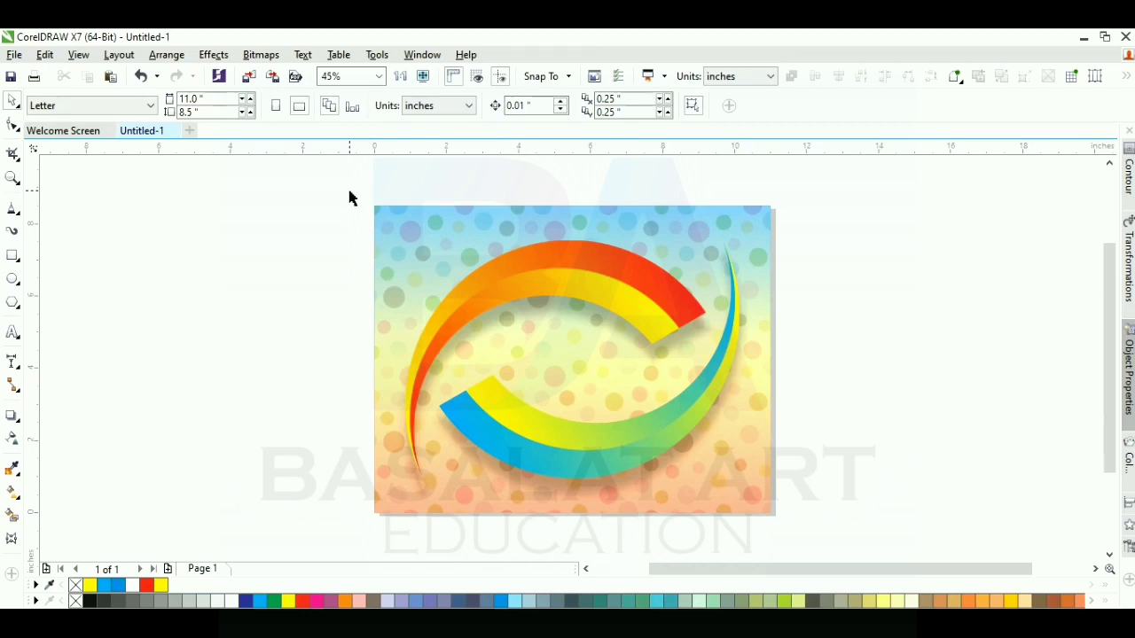
{"action": "key", "text": "F9"}
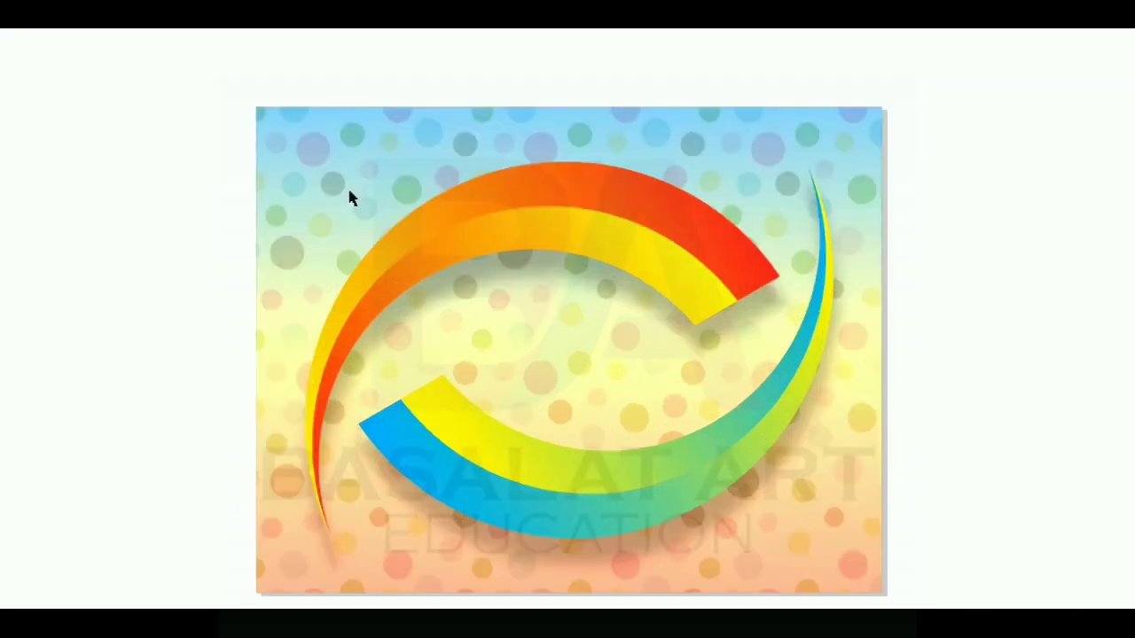
{"action": "key", "text": "Escape"}
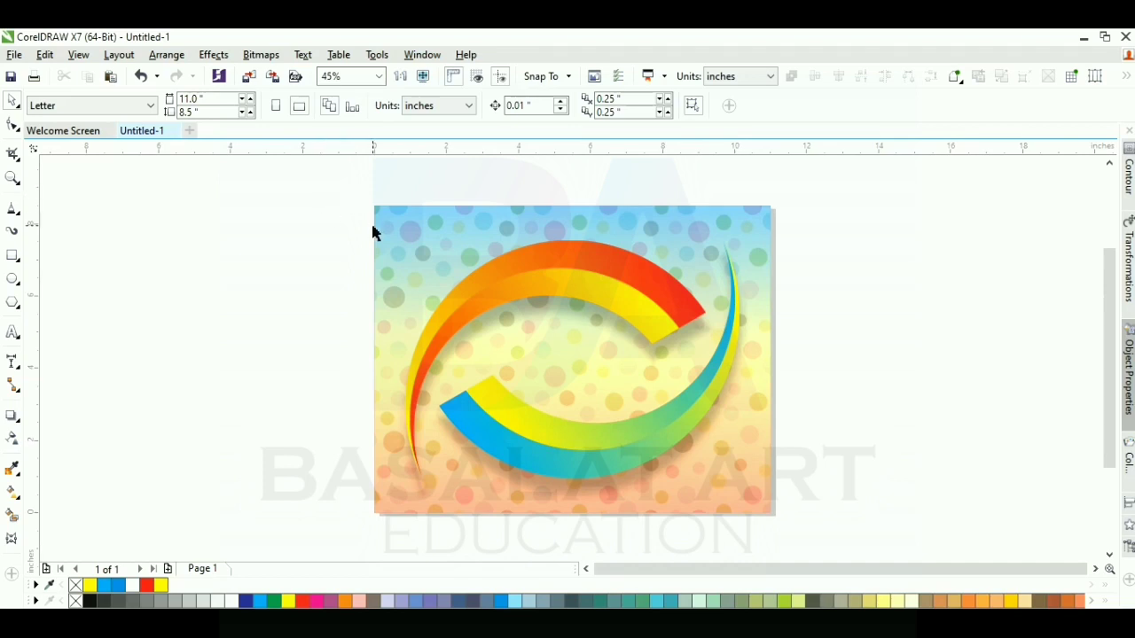